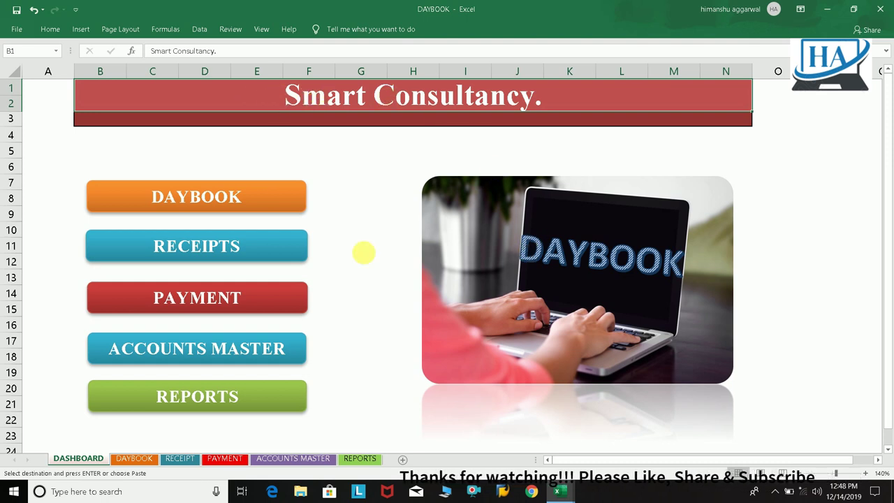
On DAYBOOK, inspect serials B5:B24, date C5 and the E5:G5 SUMIF and Balance formulas, then view RECEIPT.
click(199, 196)
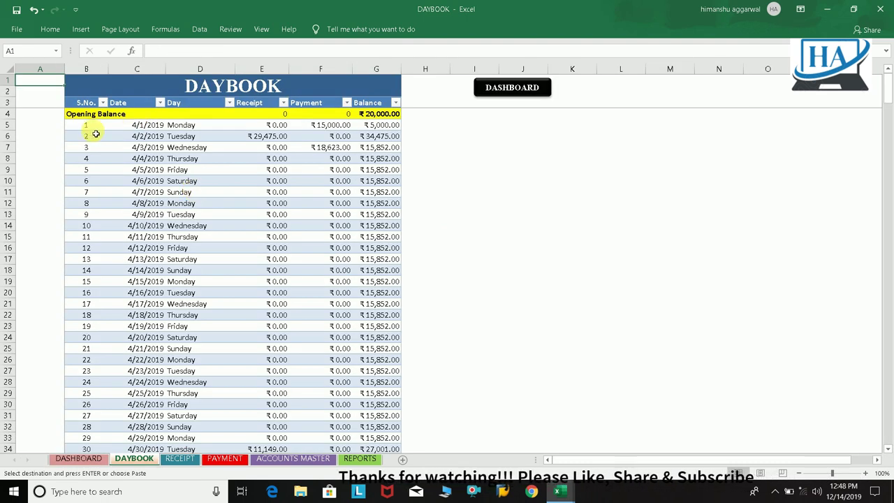
drag(90, 126, 87, 338)
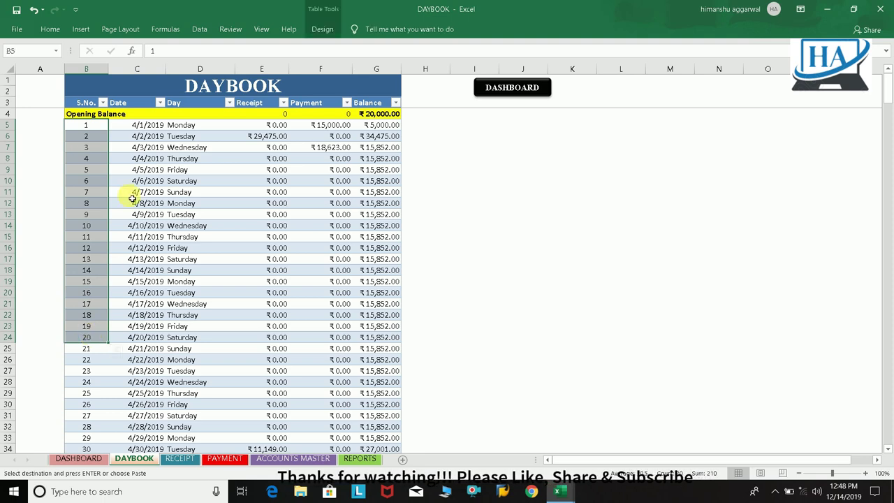
click(137, 129)
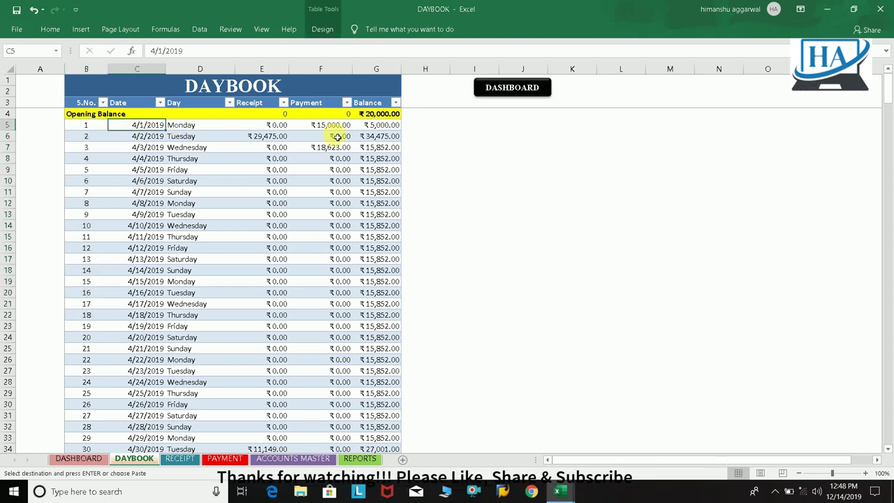
click(257, 127)
click(314, 126)
click(363, 128)
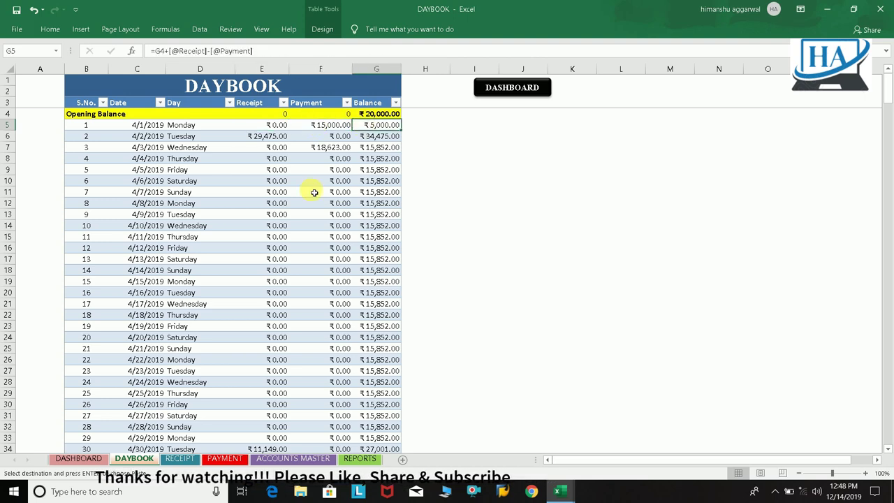
click(178, 458)
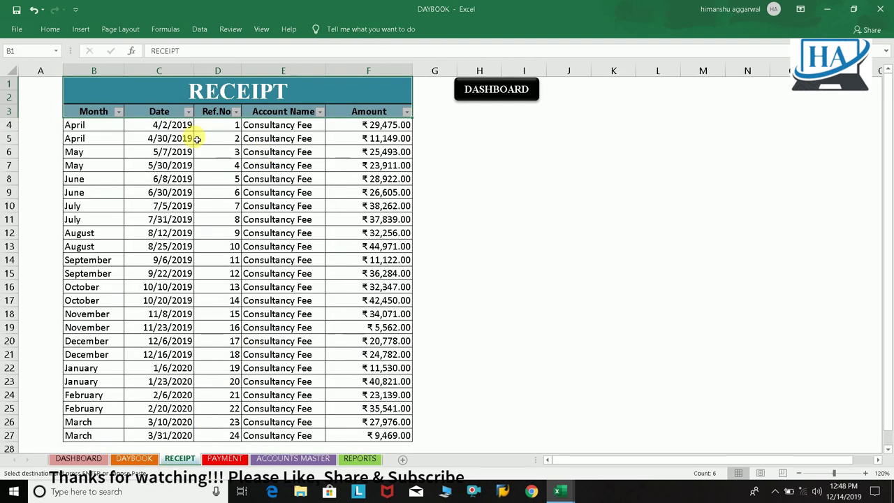
On RECEIPT, check the B4 Month formula, C4 date and E4 account dropdown, leaving E4 unchanged.
click(103, 128)
click(140, 125)
click(301, 126)
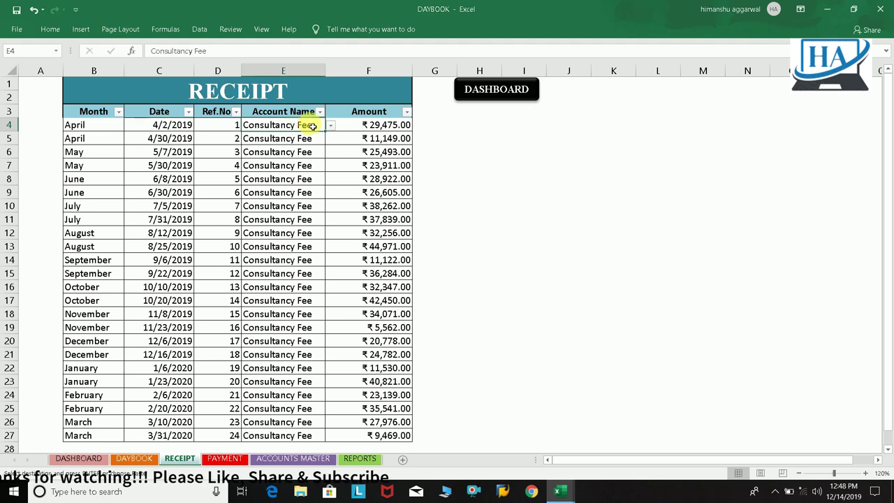
click(331, 126)
click(289, 137)
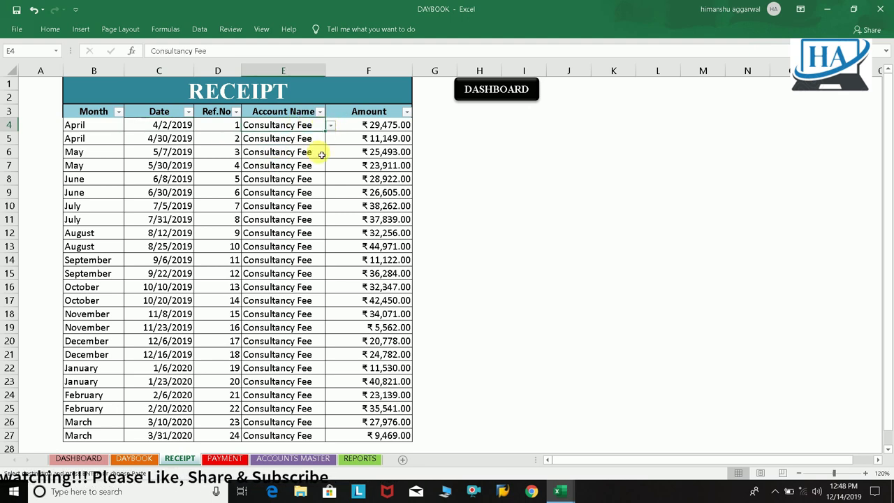
On PAYMENT, view the E4 expense account choices, keeping Salary Expense.
click(225, 459)
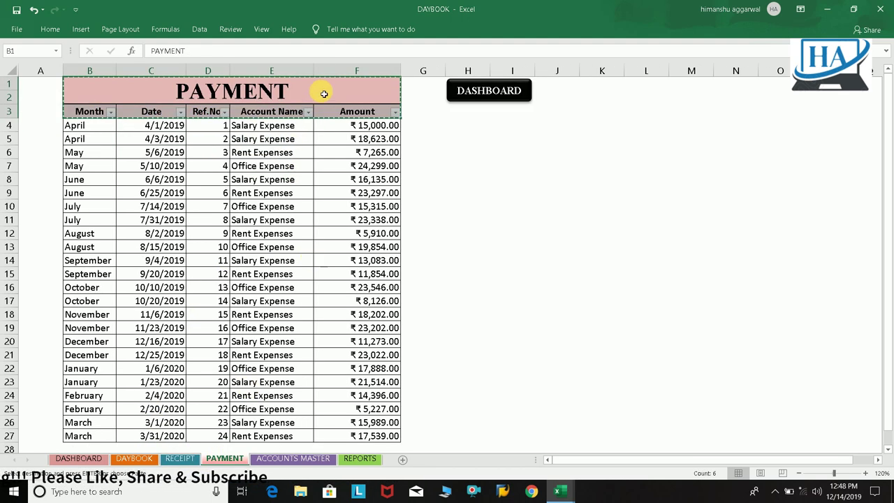
click(263, 126)
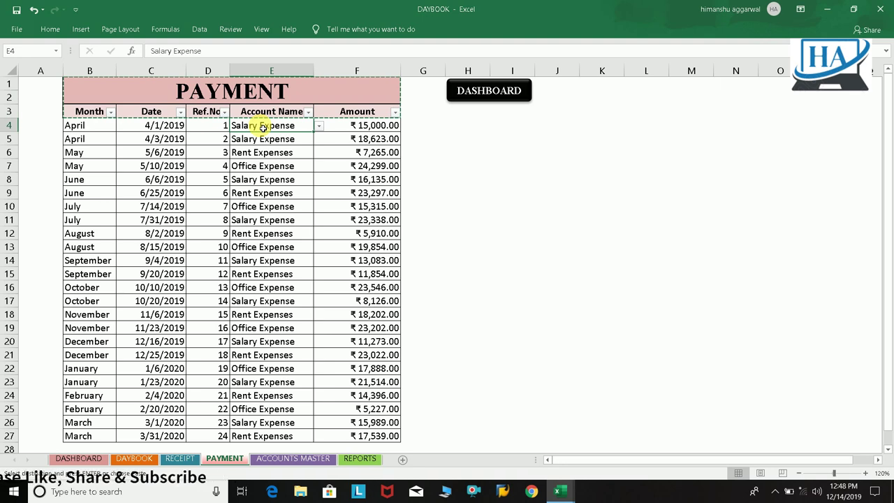
click(319, 125)
key(Escape)
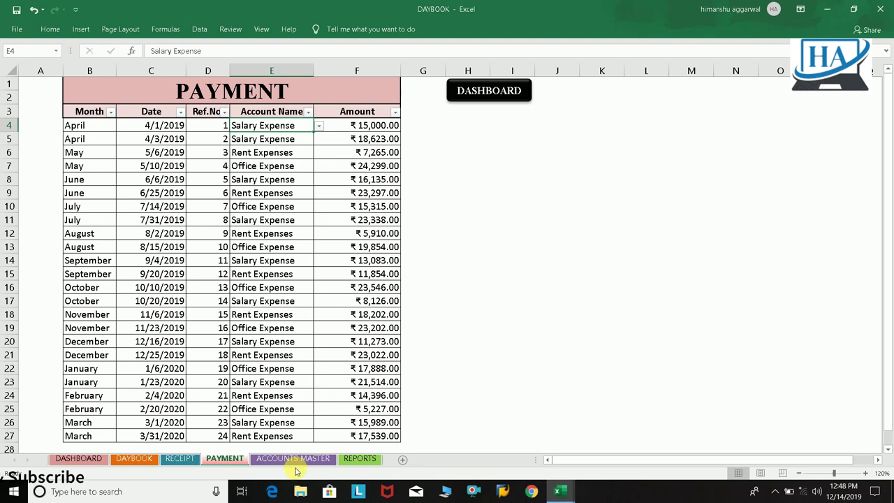
Review the expense account names B4:B7 on ACCOUNTS MASTER, then go to REPORTS.
click(295, 460)
click(269, 191)
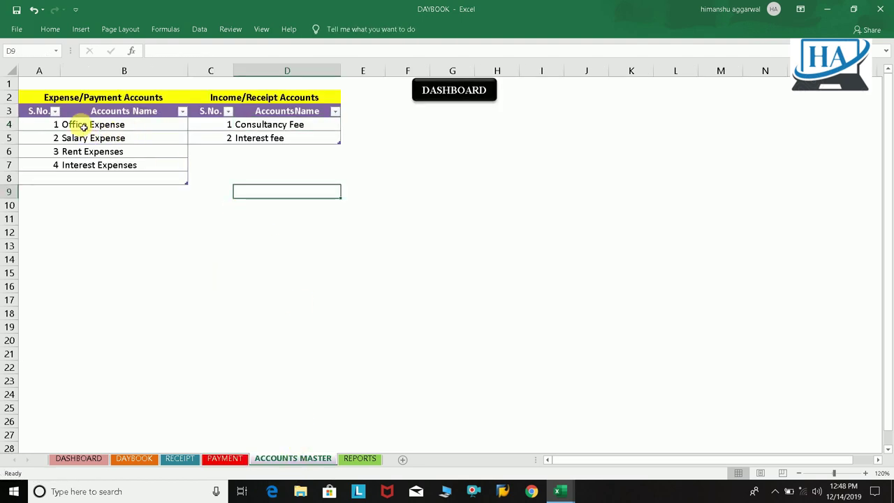
drag(106, 124, 108, 165)
click(114, 219)
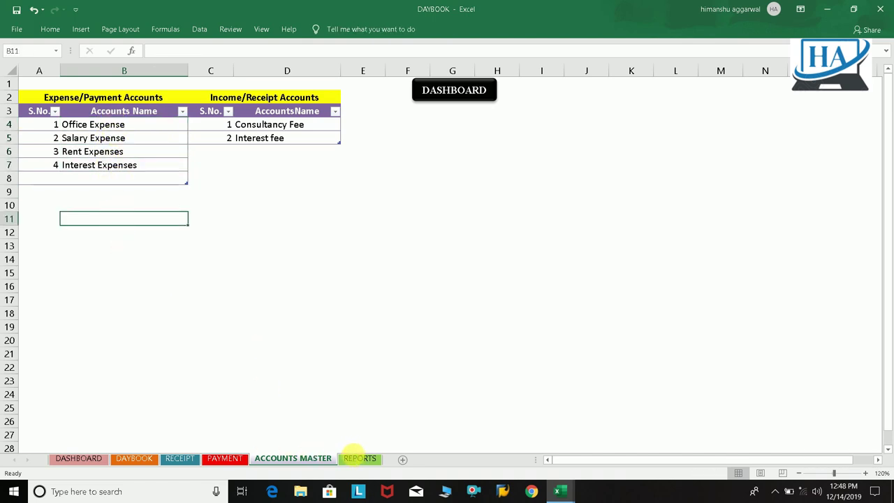
click(358, 458)
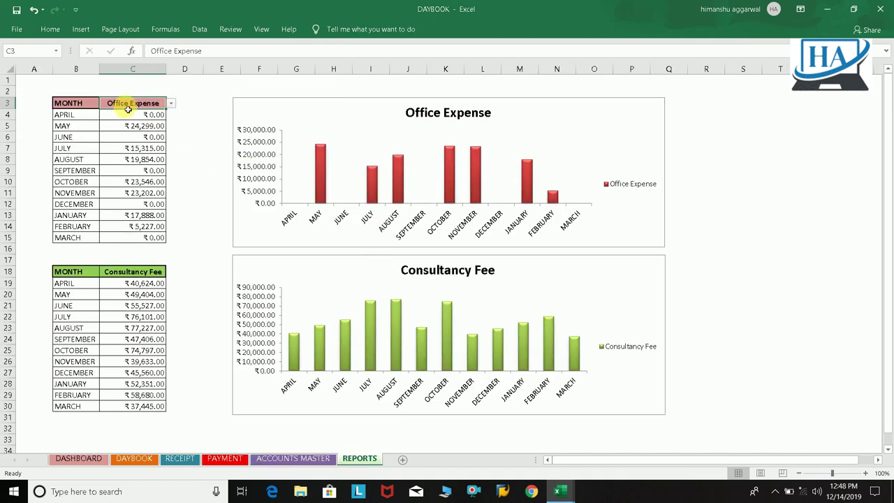
Switch the C3 expense report through Salary Expense and Office Expense to Rent Expenses, then return to DASHBOARD.
click(133, 272)
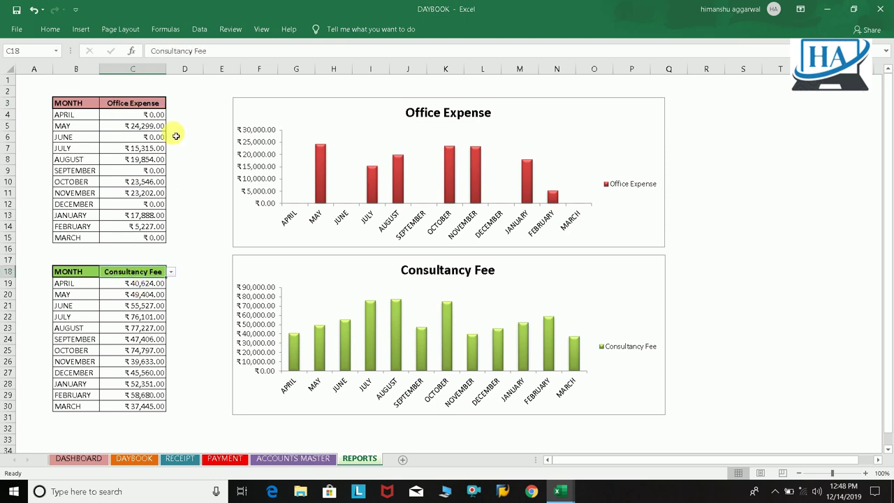
click(160, 104)
click(170, 103)
click(137, 120)
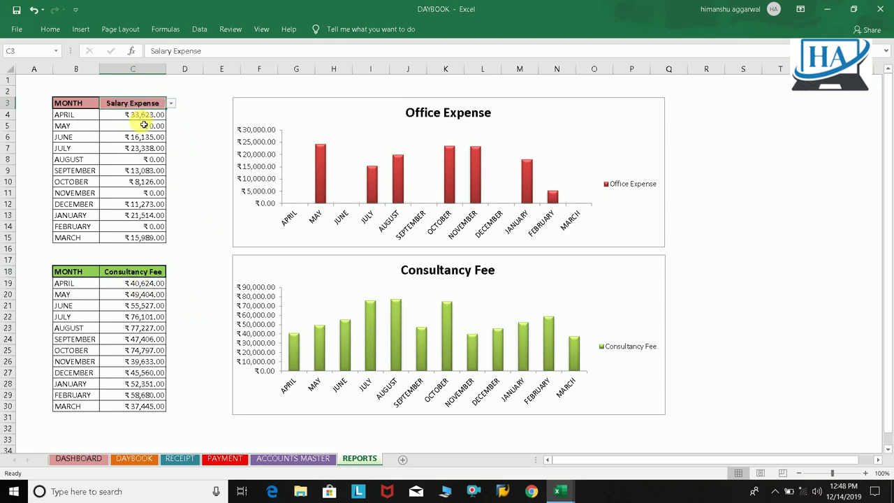
click(170, 103)
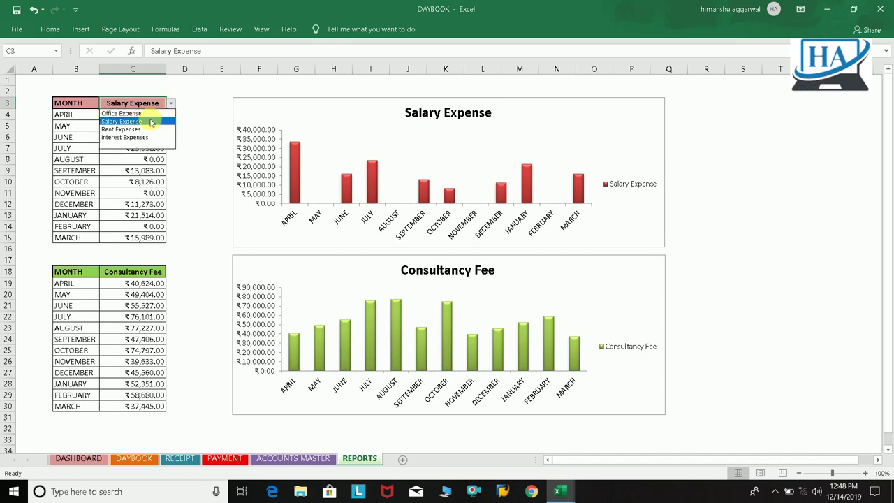
click(147, 114)
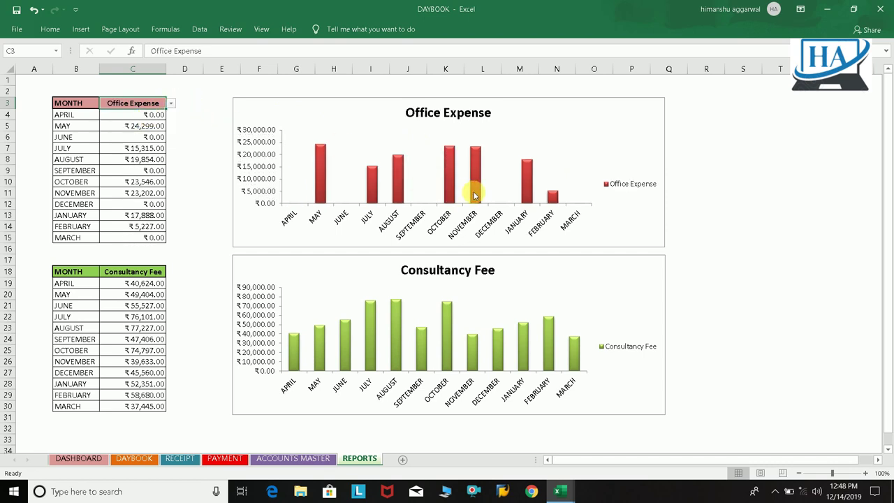
click(171, 104)
click(145, 133)
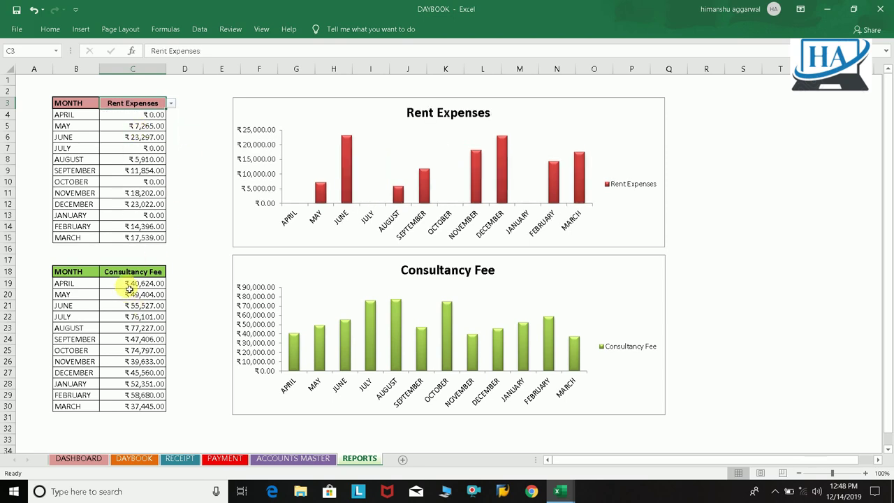
click(68, 461)
mouse_move(566, 492)
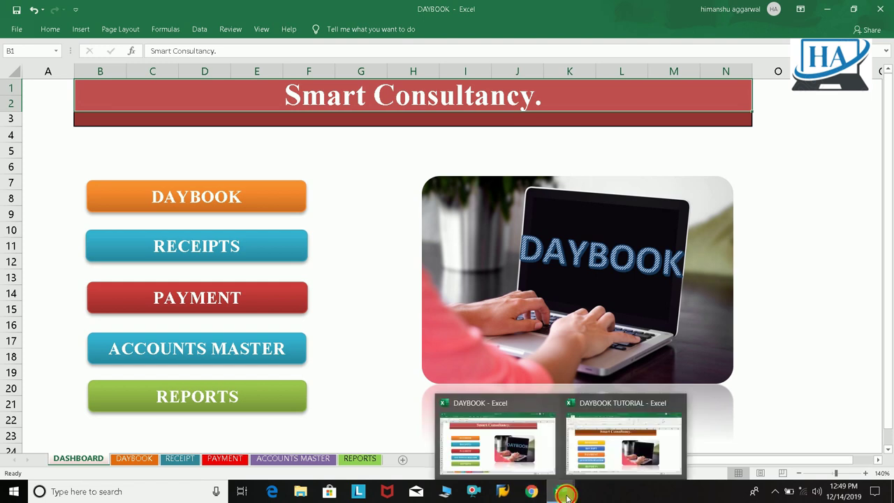
Switch to the DAYBOOK TUTORIAL workbook and select its Smart Consultancy. title rows.
click(601, 433)
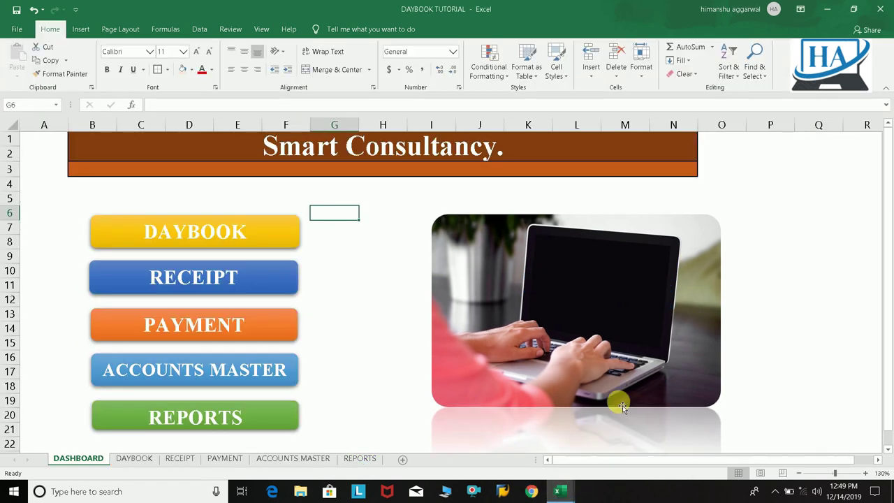
click(233, 152)
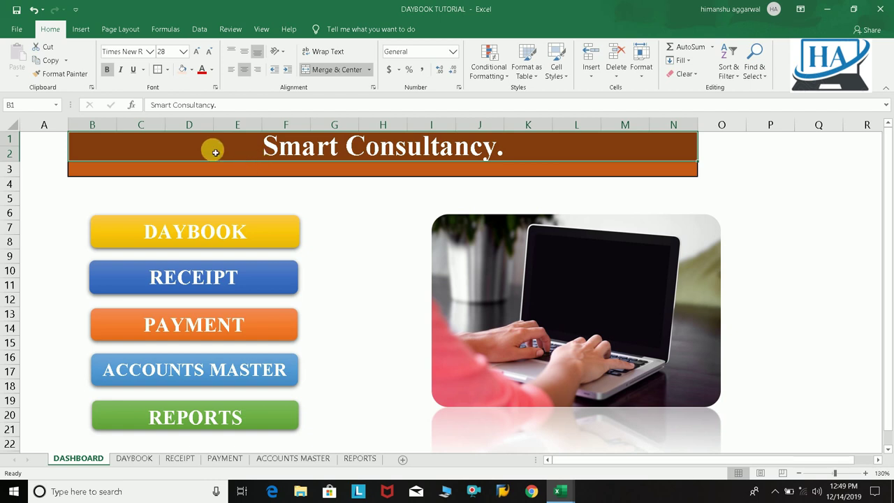
drag(214, 148, 234, 163)
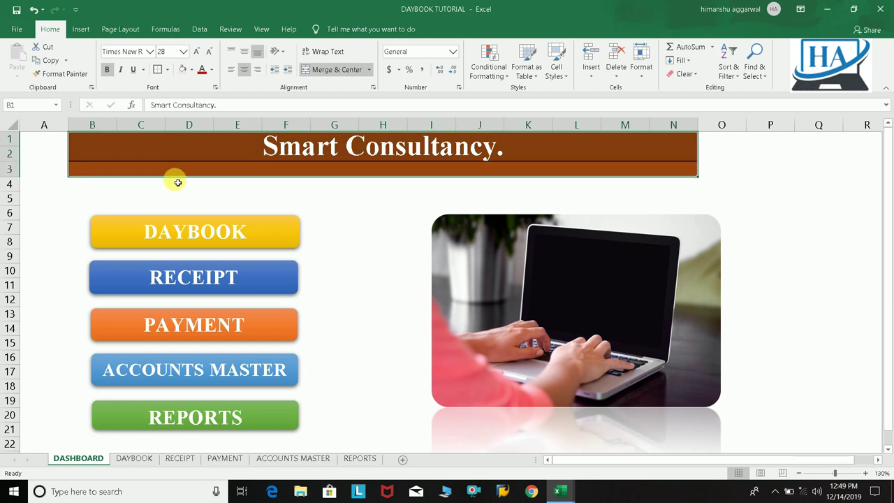
click(340, 229)
Draw a rounded rectangle beside the DAYBOOK button, then delete it.
click(81, 28)
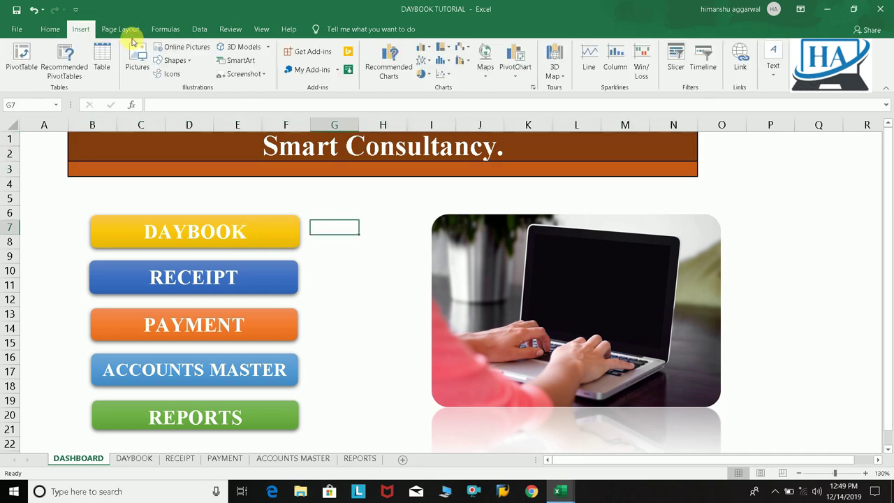
click(175, 61)
click(220, 88)
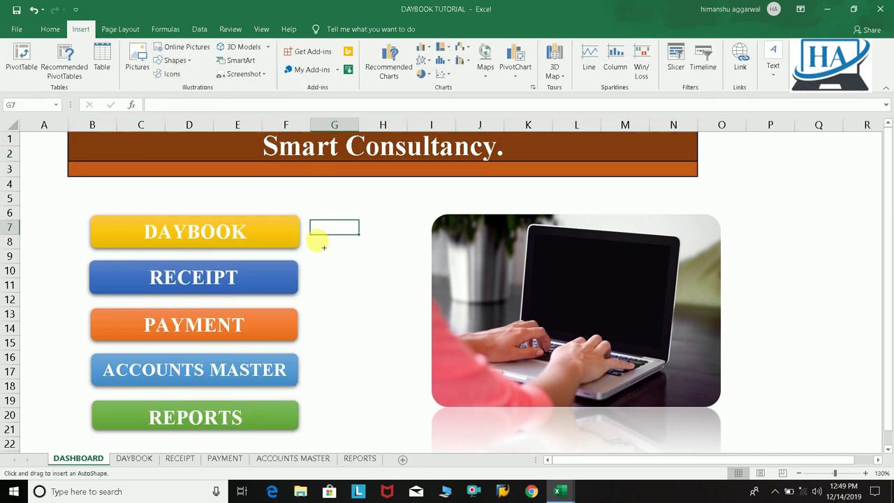
drag(325, 209, 383, 237)
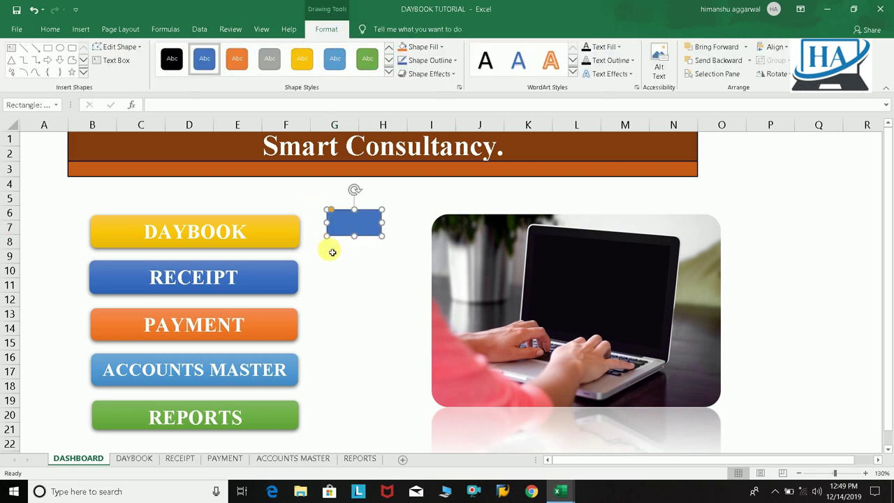
key(Delete)
click(385, 197)
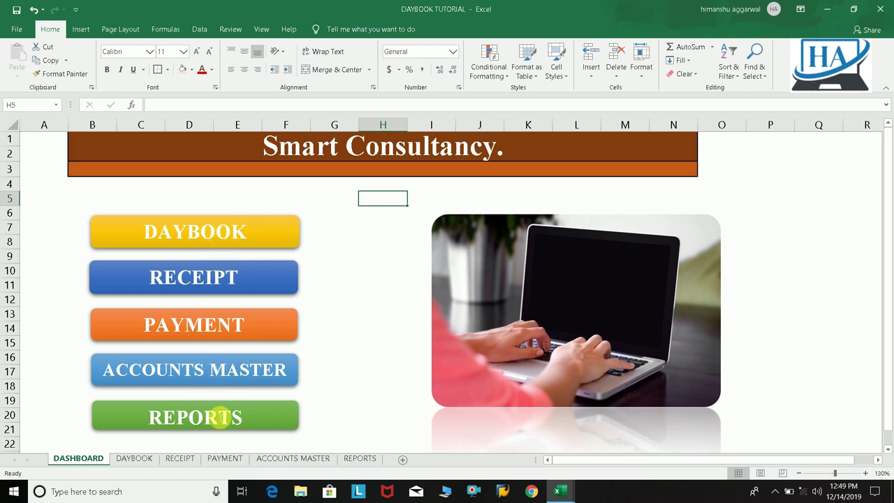
Cycle through the DAYBOOK, RECEIPT, PAYMENT, ACCOUNTS MASTER and REPORTS sheets, ending on DAYBOOK.
click(134, 459)
click(179, 459)
click(230, 458)
click(290, 458)
click(349, 459)
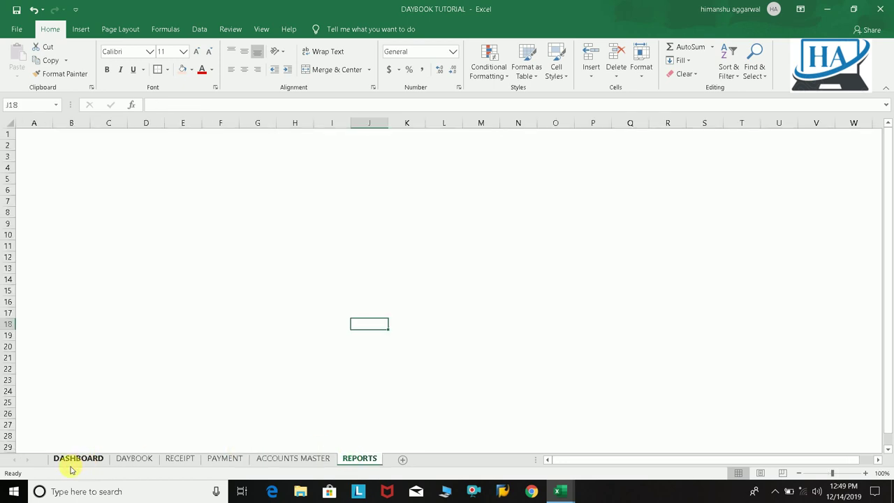
click(73, 460)
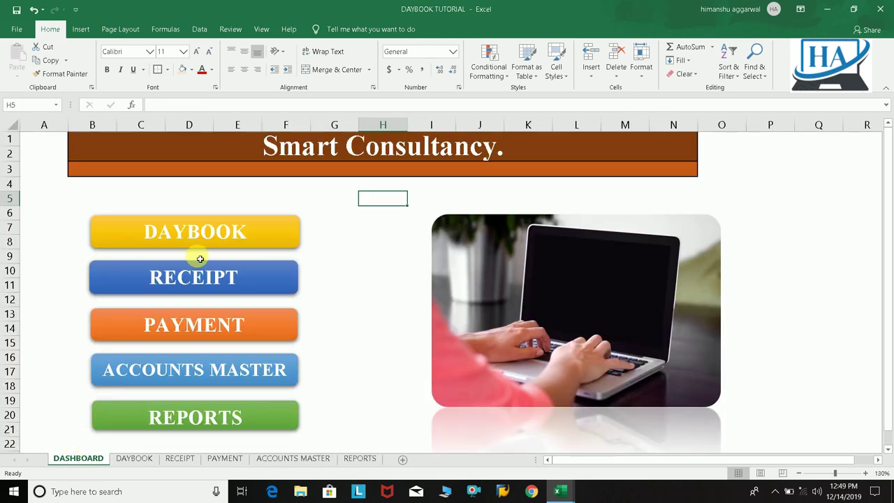
click(126, 458)
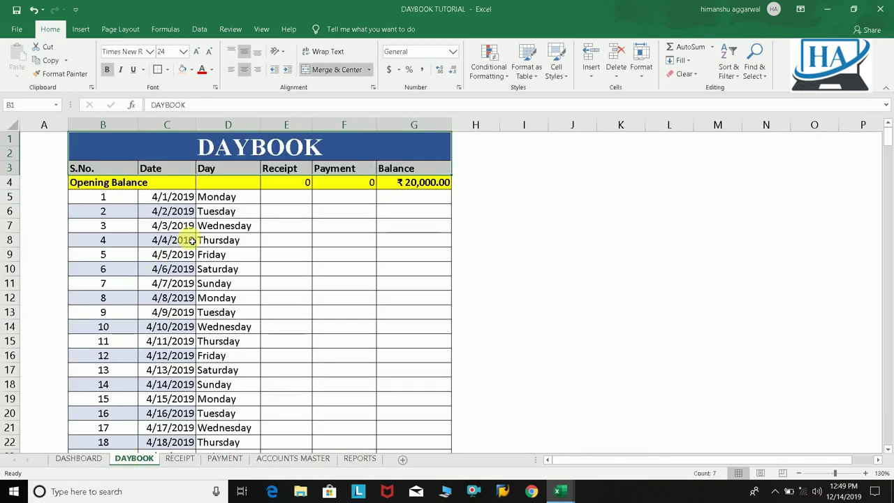
drag(157, 161, 202, 155)
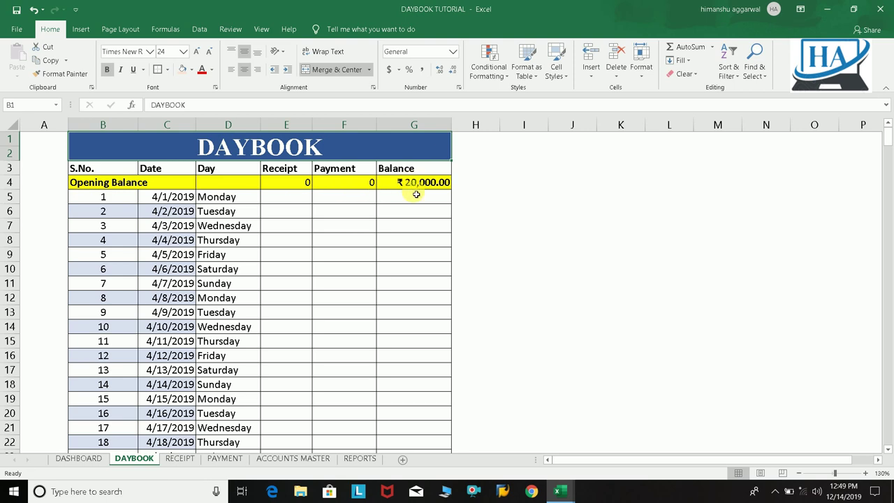
drag(124, 213, 114, 246)
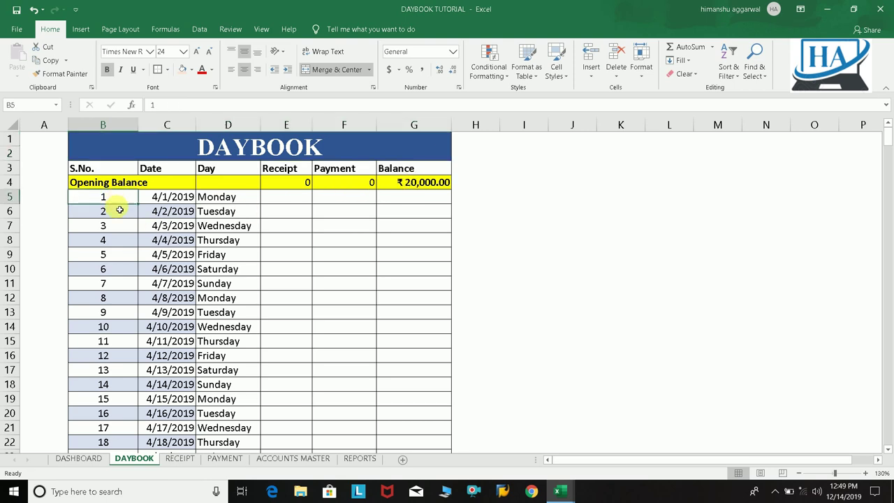
click(114, 248)
key(ctrl+Down)
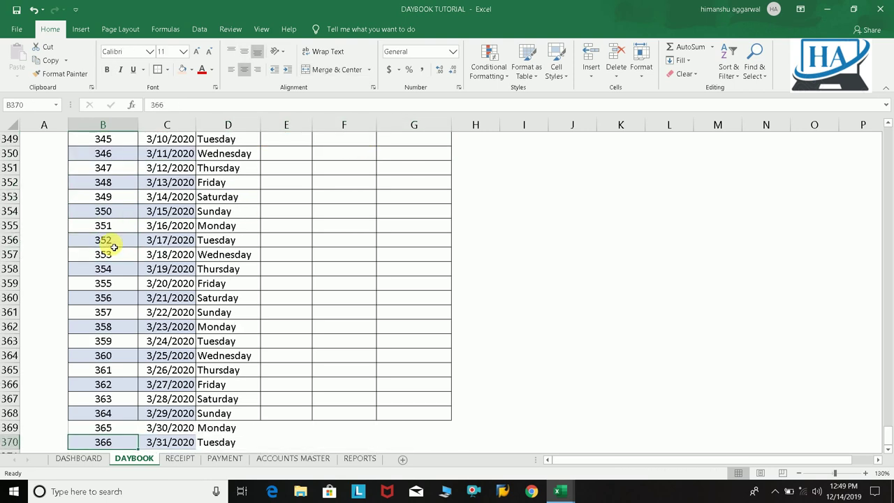
key(Right)
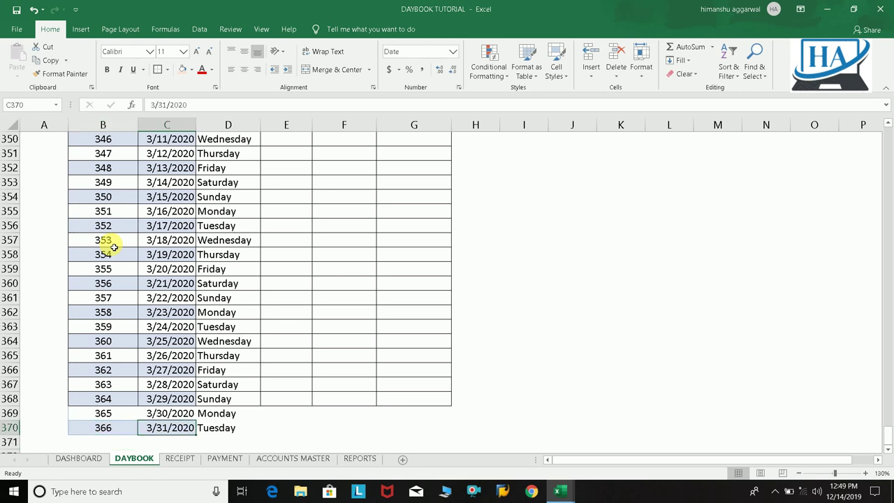
key(ctrl+Up)
key(Up)
key(Down)
key(Up)
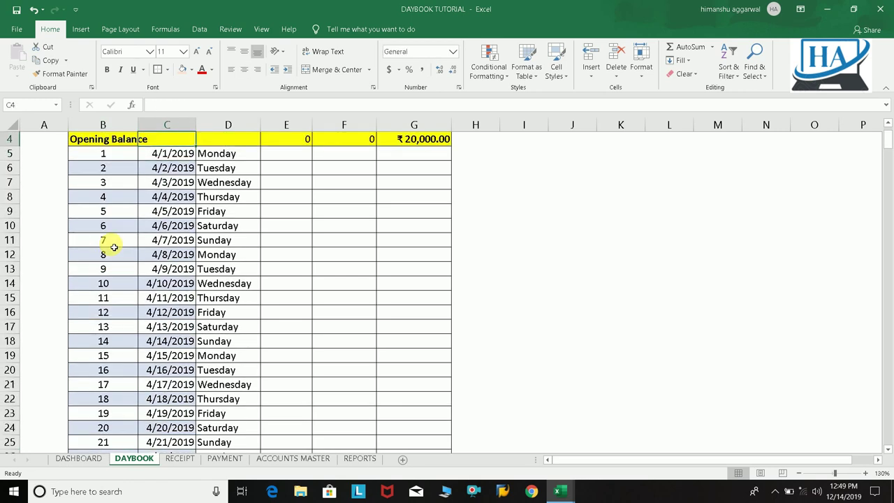
key(Up)
key(Up)
key(Up)
key(Down)
key(Down)
key(Down)
key(Right)
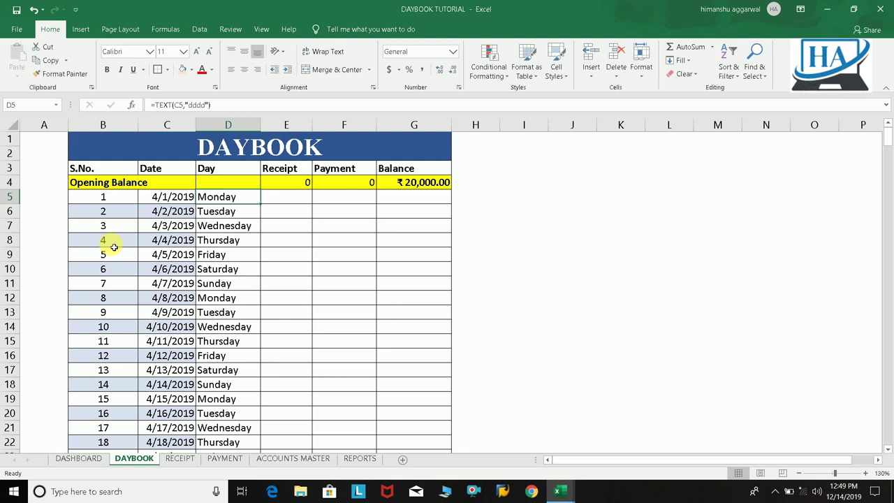
Enter =TEXT(C5,"dddd") in D5 so it displays Monday.
text(=)
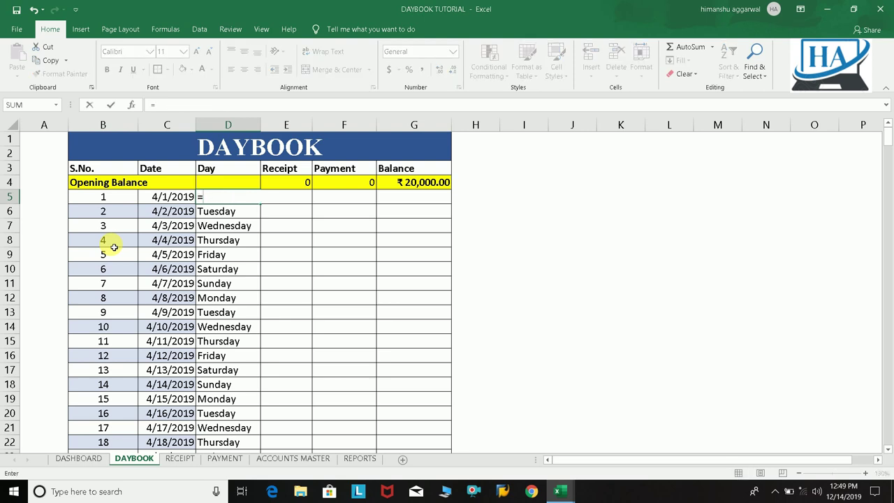
text(text)
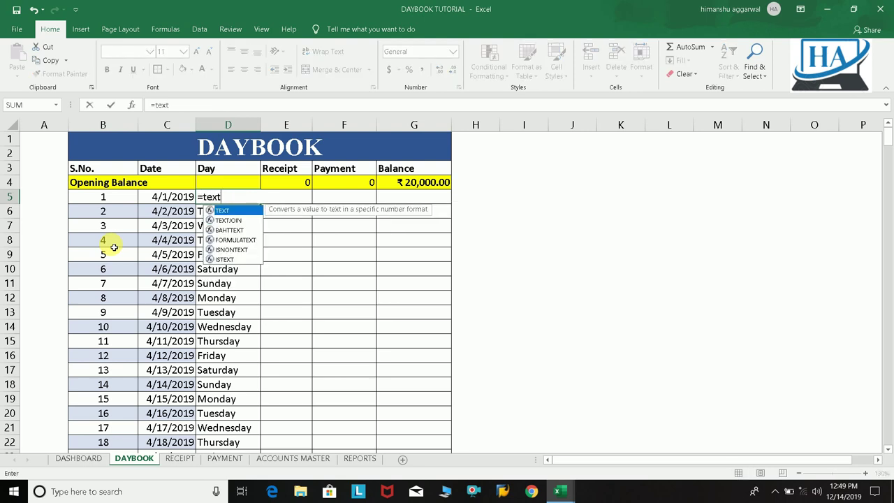
key(Tab)
key(Left)
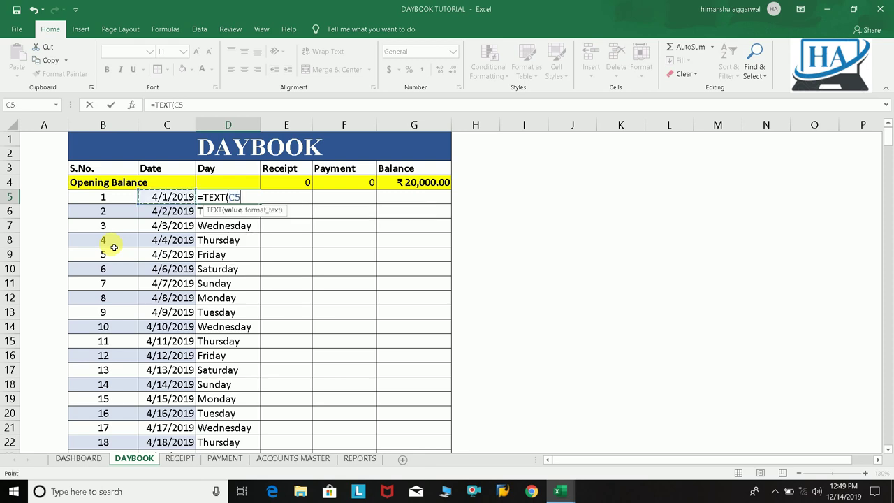
text(,"dddd)
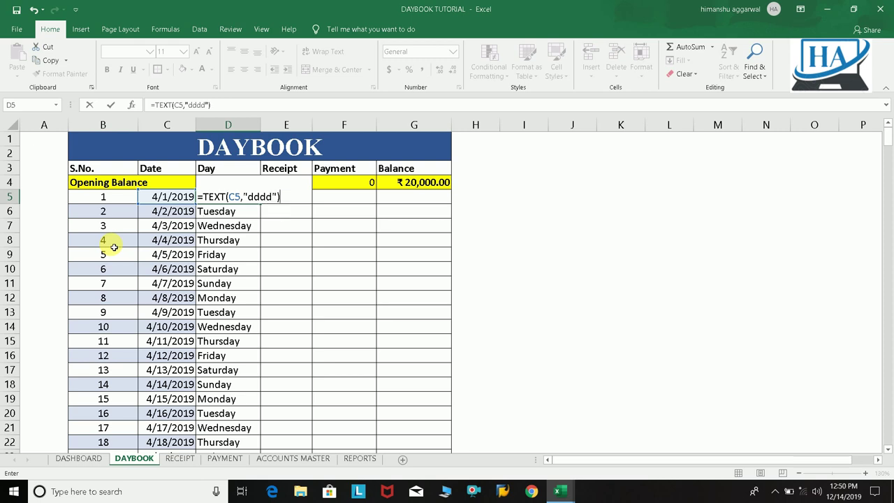
key(Return)
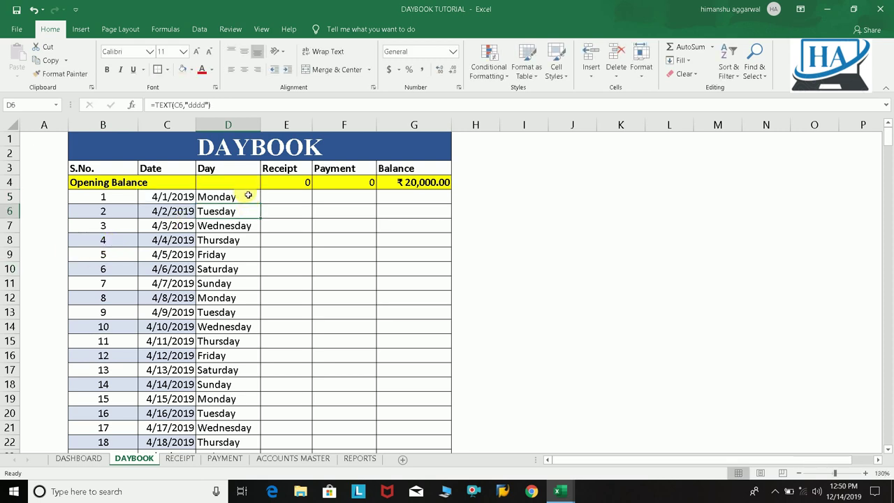
Check D5's formula, then select the empty Receipt, Payment and Balance cells E5, F5 and G5.
click(252, 201)
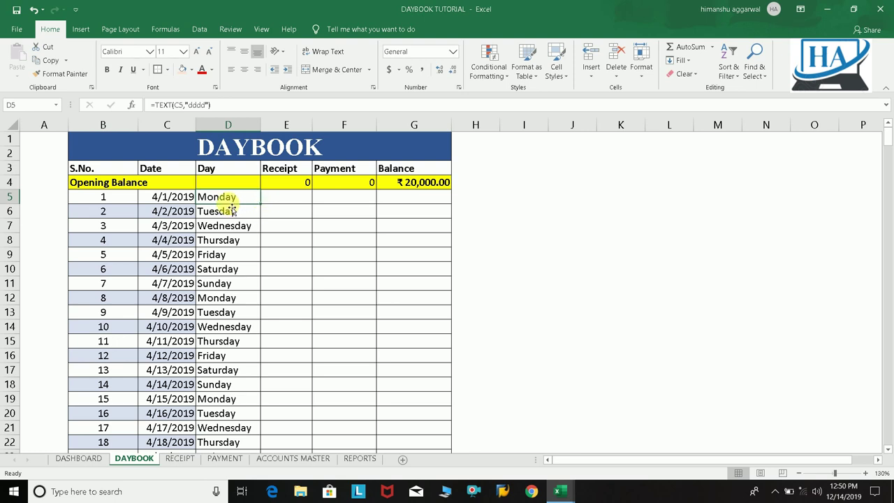
click(280, 199)
click(349, 200)
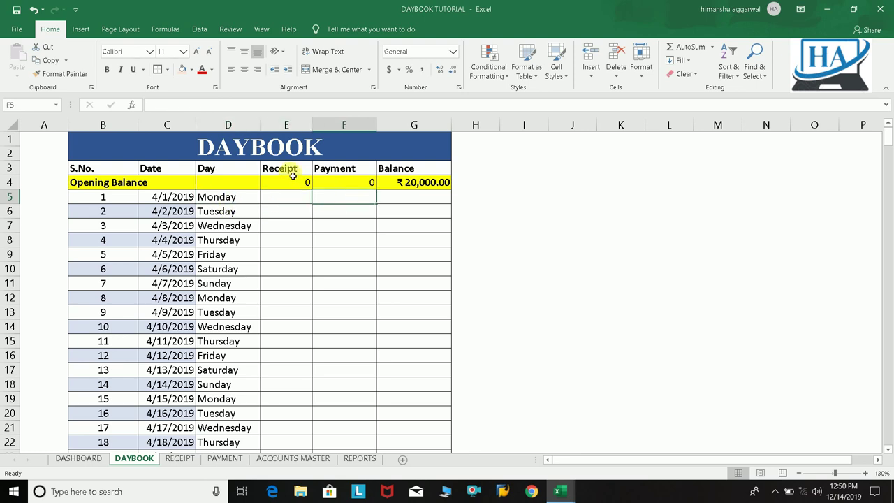
click(404, 200)
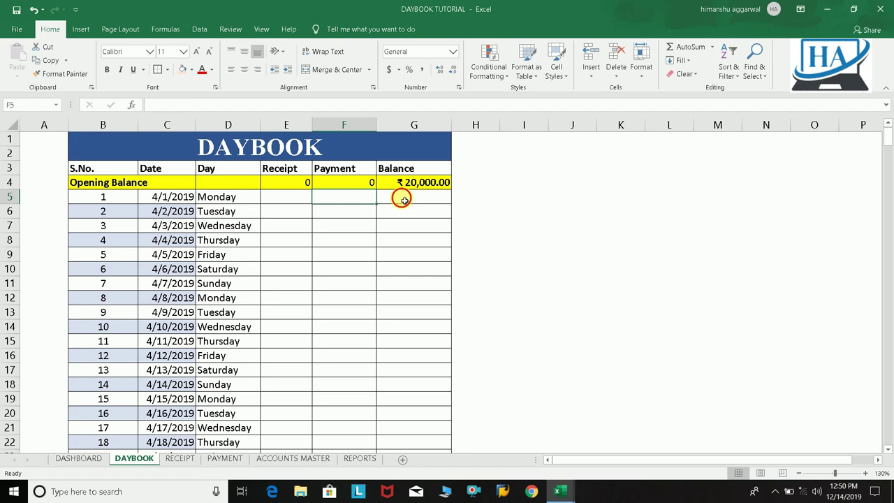
click(404, 201)
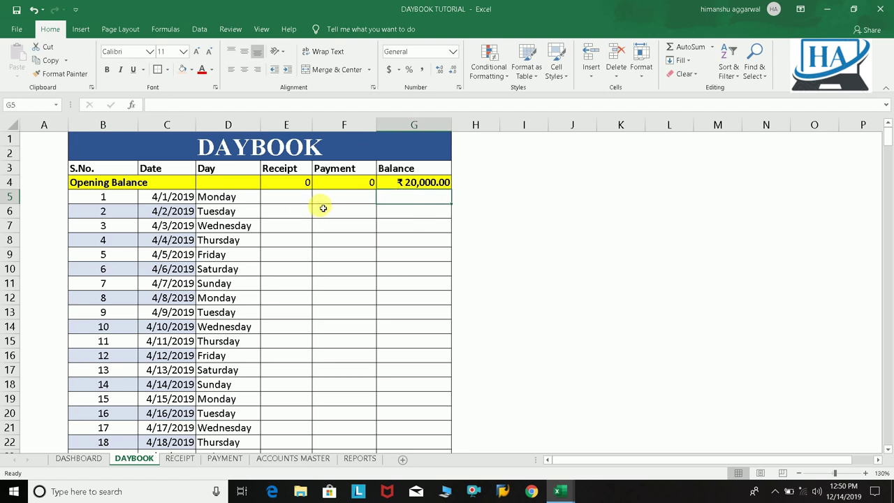
Look over the receipt entry rows on RECEIPT, then PAYMENT, ending on ACCOUNTS MASTER.
click(187, 458)
click(311, 343)
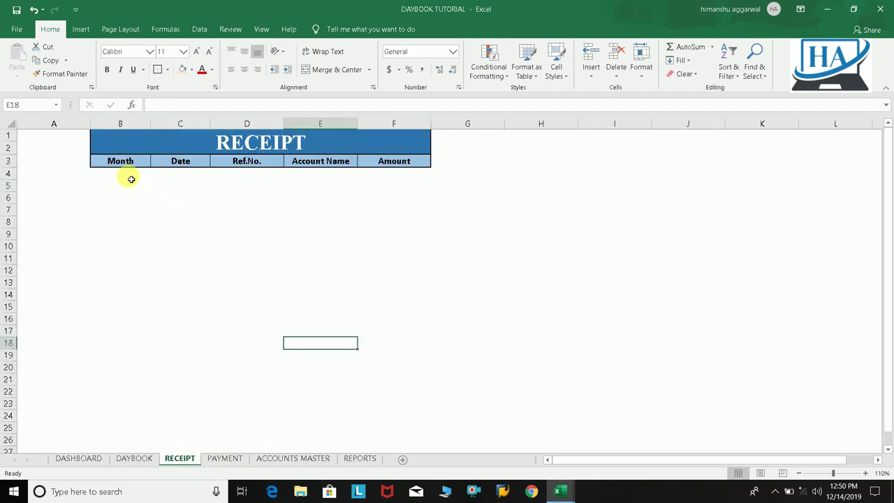
drag(130, 178, 245, 233)
click(244, 233)
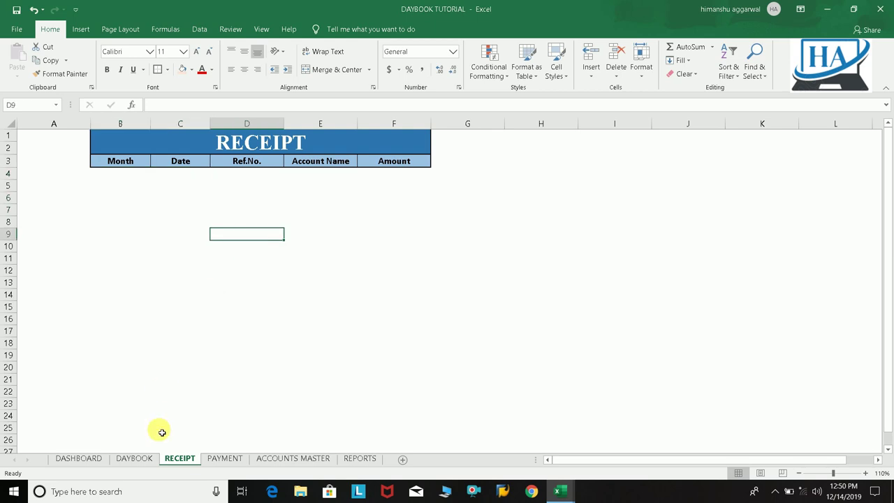
click(224, 459)
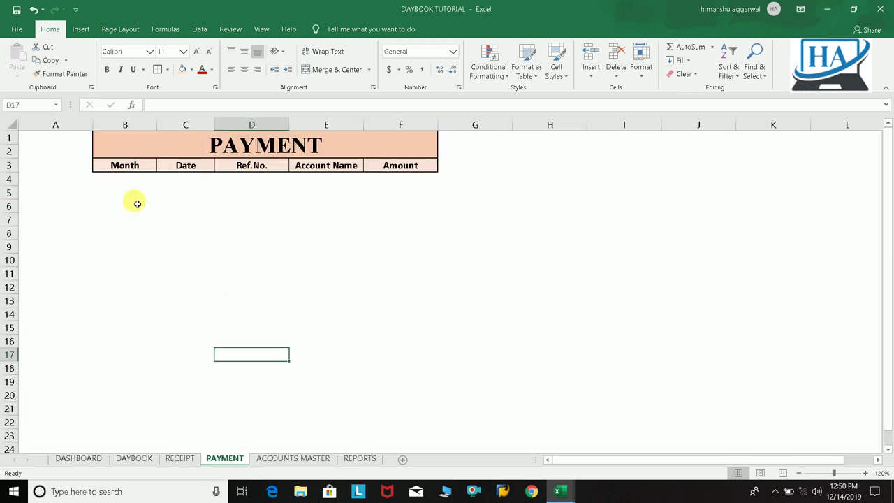
click(295, 459)
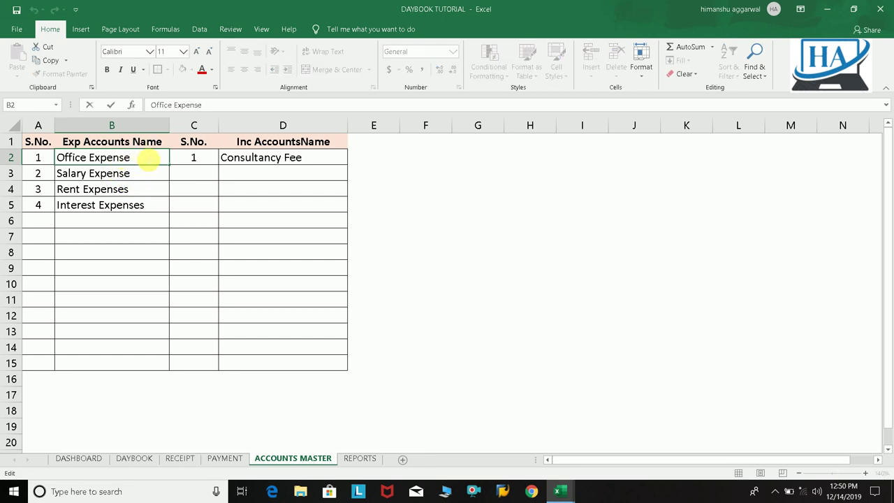
Correct the expense account names to plural forms such as Office Expenses, and review the income names.
click(140, 175)
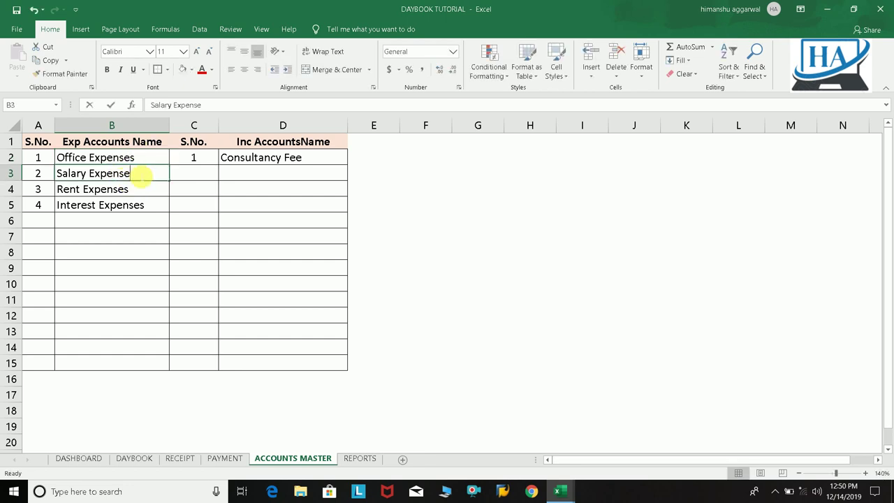
click(153, 239)
drag(258, 159, 270, 260)
click(273, 284)
Name column B Exp_Accounts_Name from its top row, replacing the old definition, and open Name Manager.
click(112, 126)
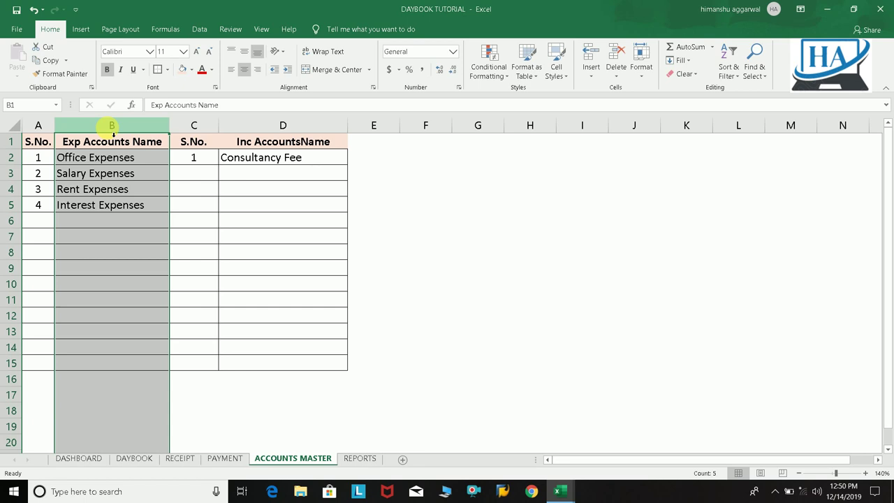
click(82, 29)
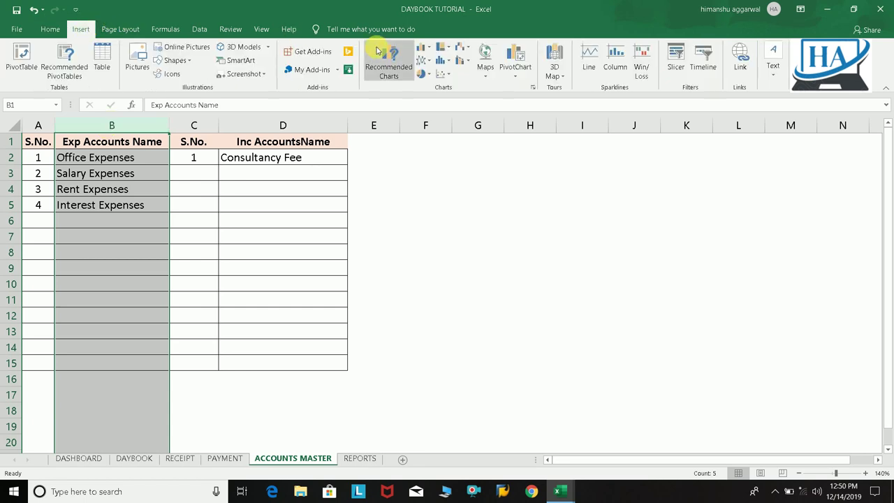
click(171, 29)
click(390, 74)
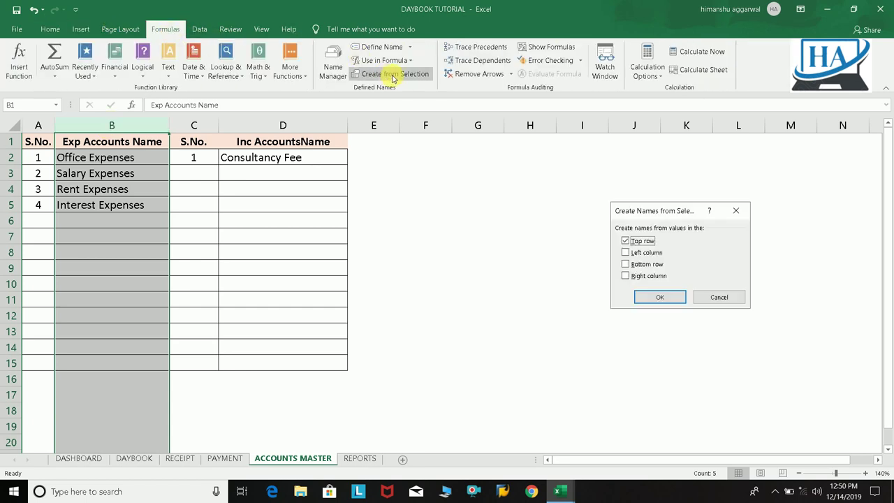
click(664, 299)
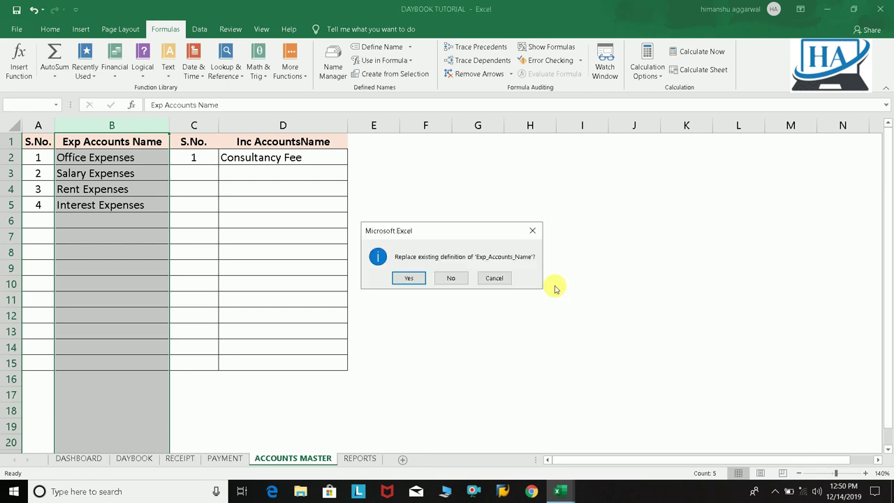
click(417, 278)
click(425, 237)
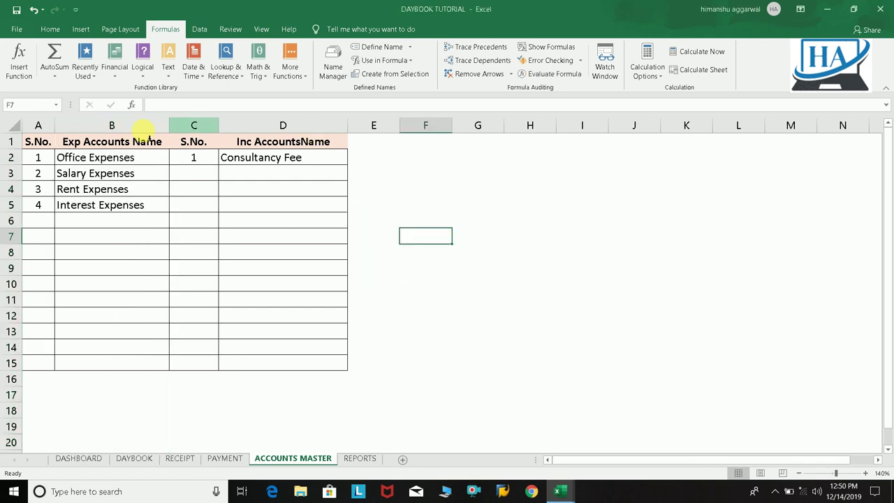
click(56, 105)
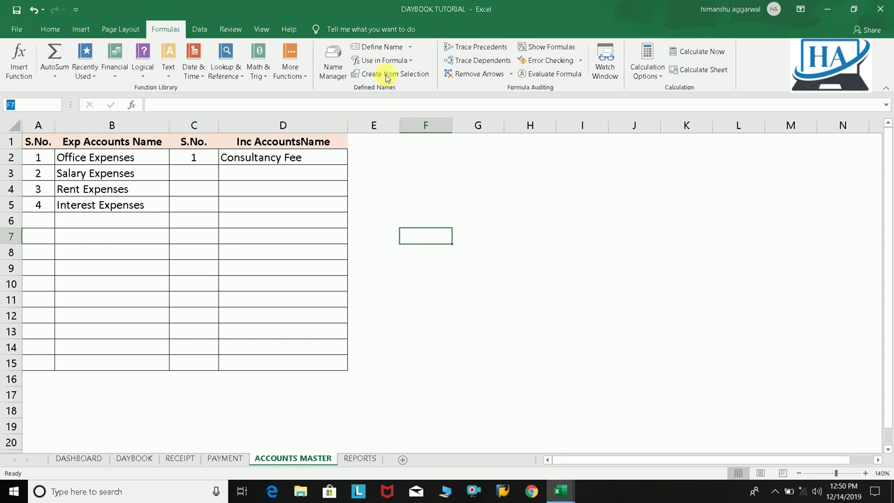
click(332, 66)
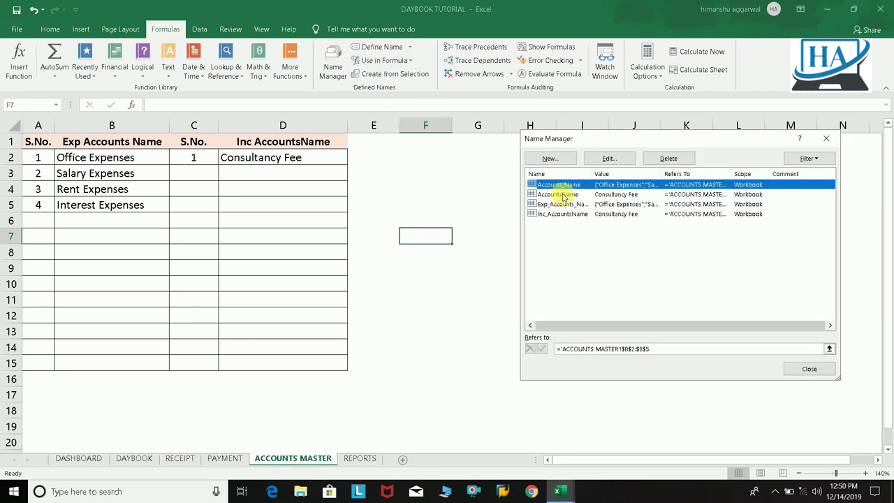
Delete the Accounts_Name and Inc_AccountsName defined names.
click(669, 158)
click(429, 279)
click(569, 174)
click(575, 186)
click(669, 159)
click(428, 278)
Delete the AccountsName and Exp_Accounts_Name definitions and close Name Manager.
click(629, 174)
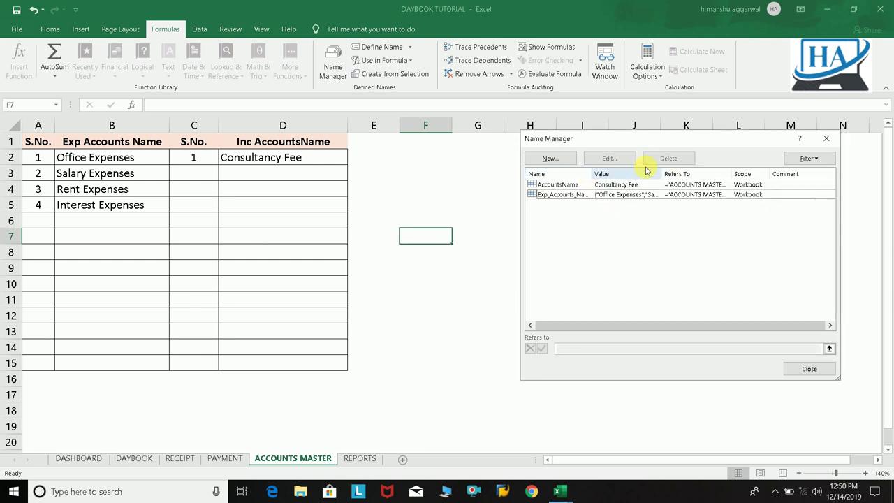
click(557, 185)
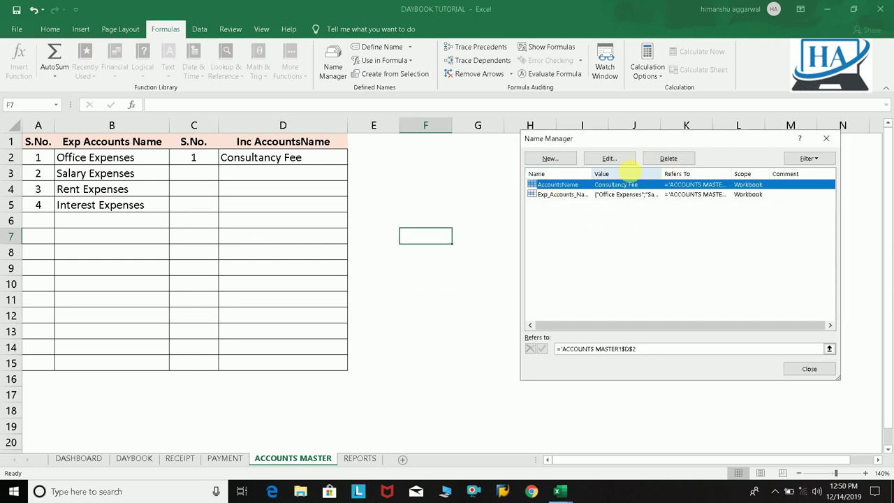
click(669, 159)
click(566, 186)
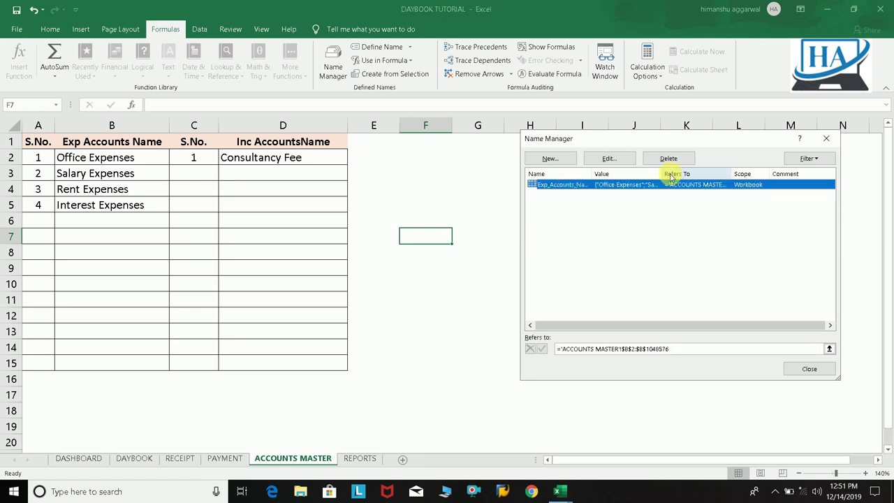
click(669, 158)
click(432, 278)
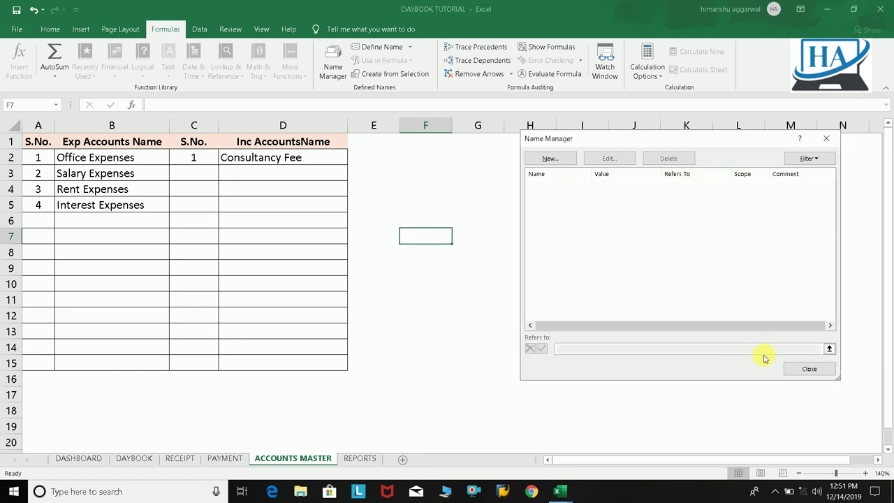
click(790, 369)
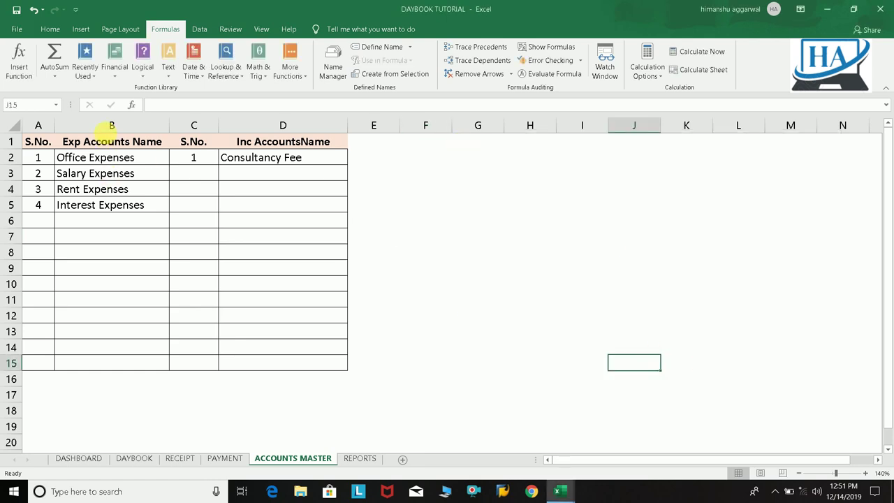
Create named ranges from the top-row headers of column B and column D.
click(111, 125)
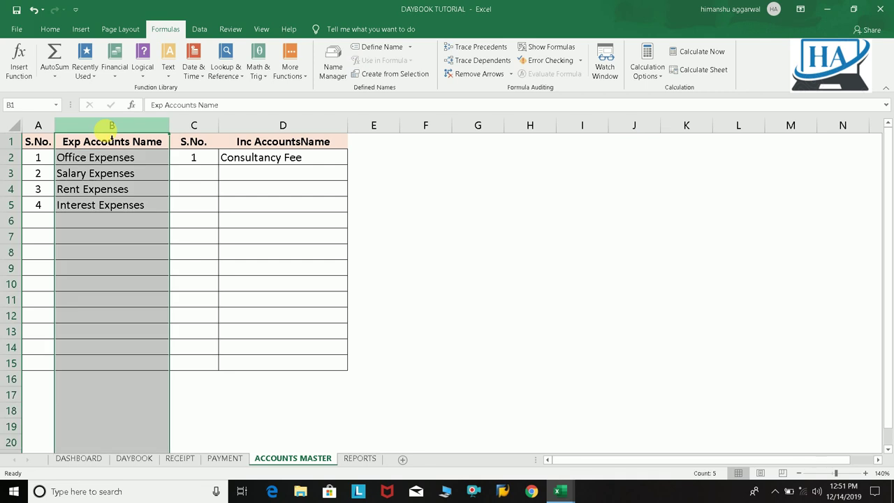
click(411, 74)
click(657, 298)
click(294, 126)
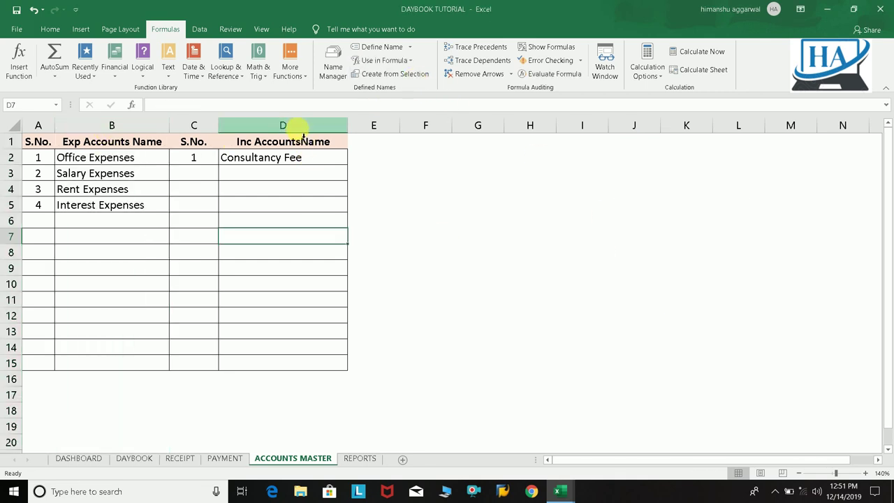
click(377, 76)
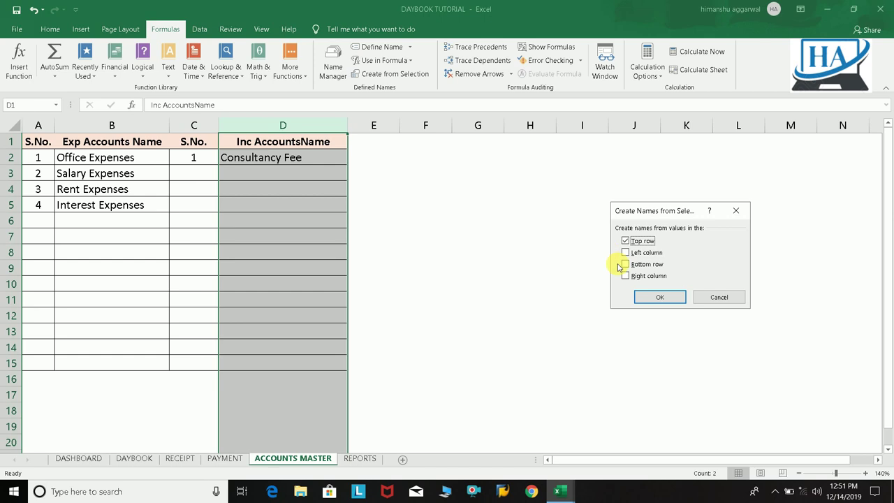
click(652, 299)
click(582, 315)
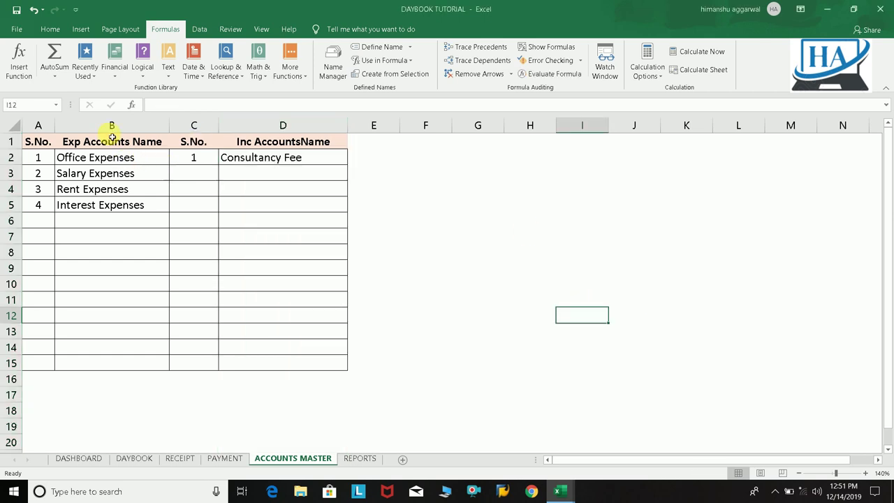
Verify the expense and income named ranges via the Name Box, then open REPORTS.
click(60, 106)
click(28, 118)
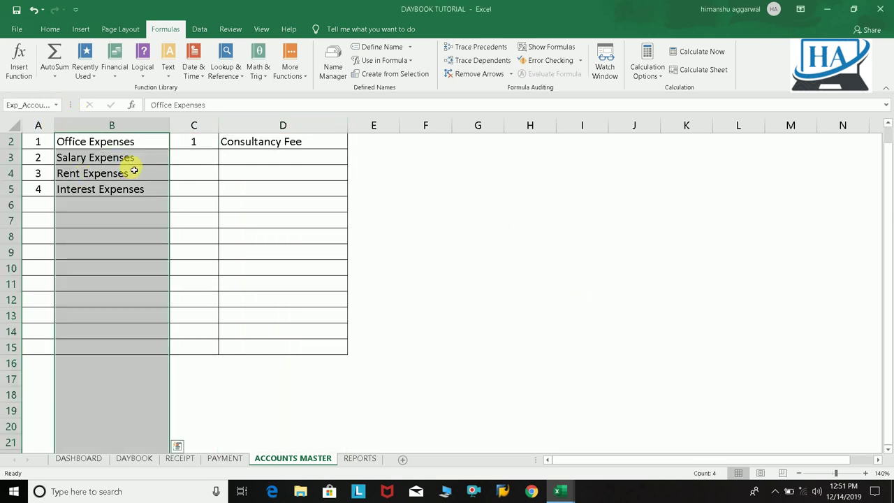
click(57, 105)
click(50, 130)
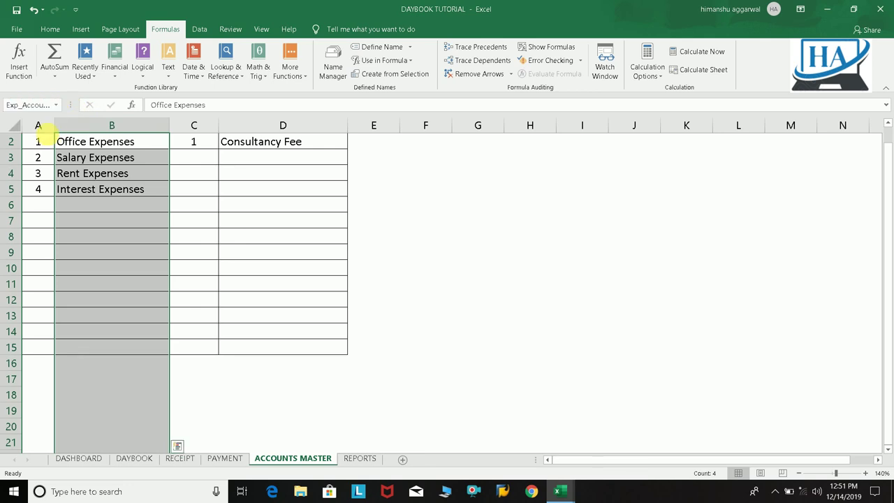
click(241, 251)
scroll(887, 187, up, 1)
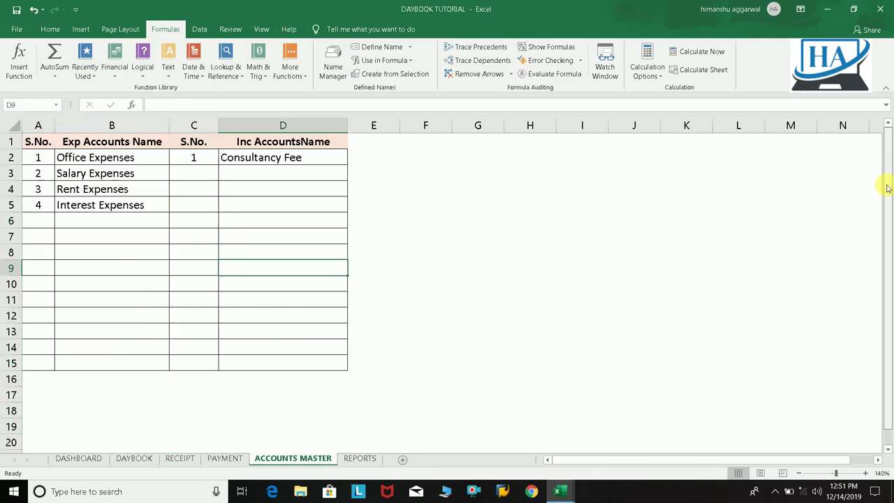
click(604, 274)
click(116, 174)
click(112, 142)
click(112, 190)
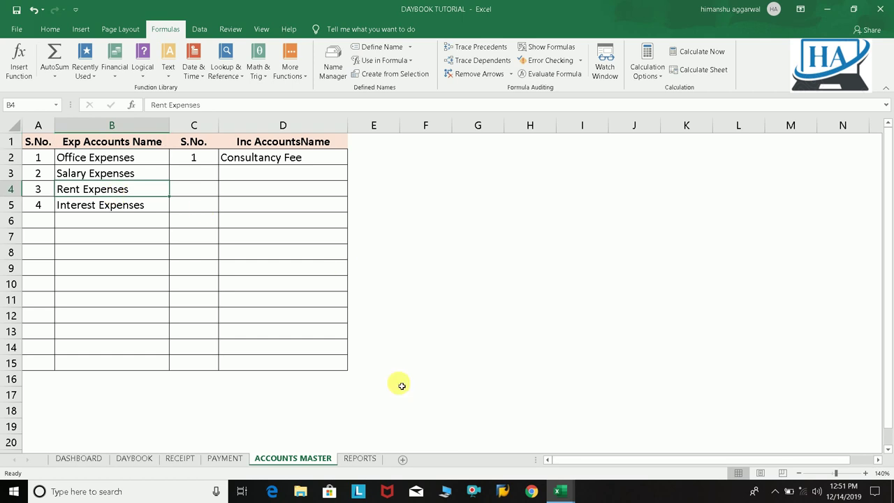
click(359, 459)
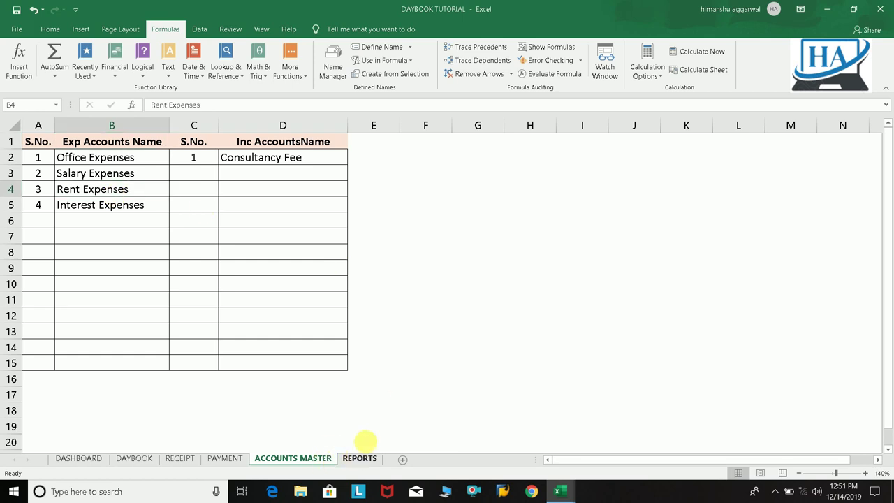
Check the tutorial's DAYBOOK sheet and the empty first Month cell on RECEIPT.
click(133, 463)
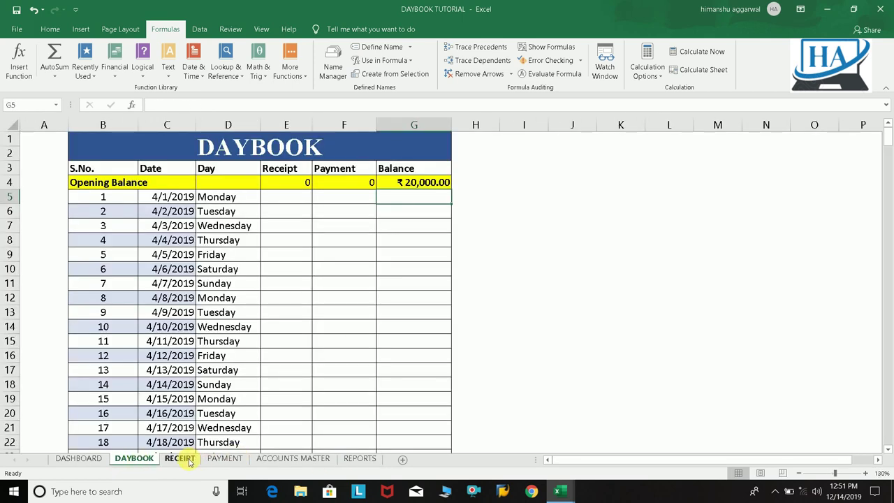
click(189, 463)
click(112, 175)
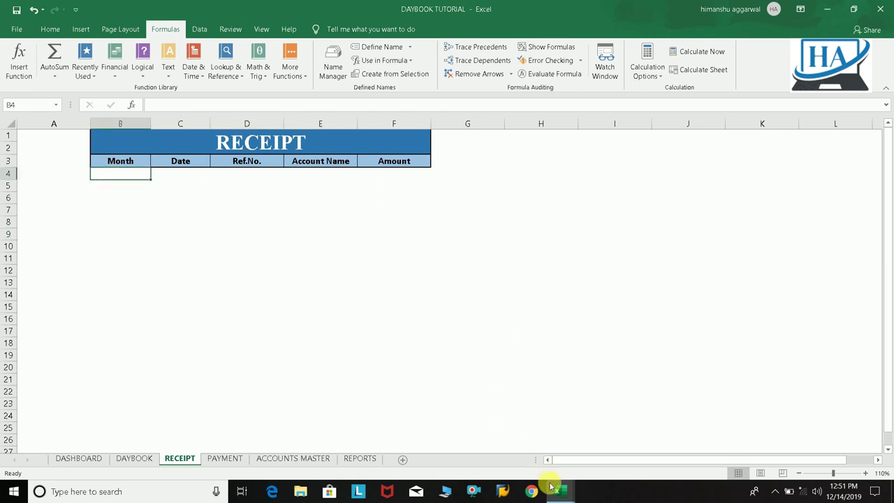
Copy the Month, Date and Ref.No. entries from the finished DAYBOOK workbook's RECEIPT sheet.
click(461, 437)
click(183, 458)
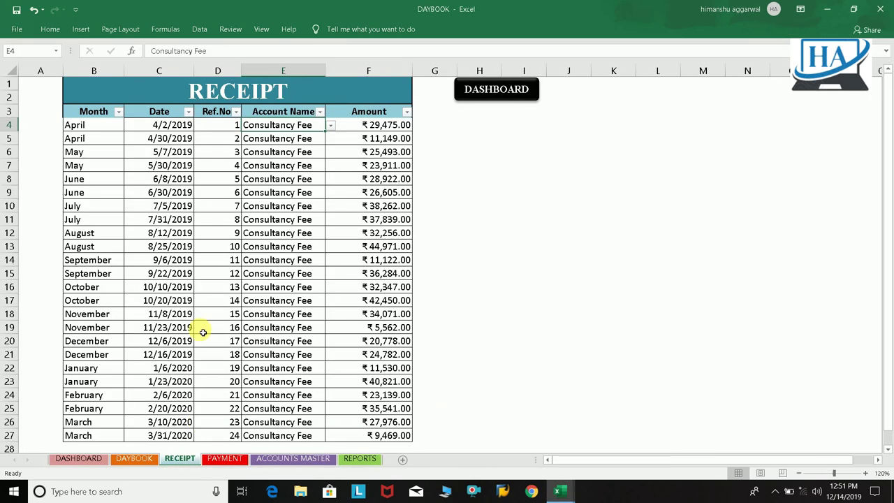
mouse_move(84, 129)
mouse_down()
mouse_move(139, 151)
mouse_move(181, 181)
mouse_move(198, 263)
mouse_move(297, 354)
mouse_move(214, 359)
mouse_move(216, 461)
mouse_move(231, 342)
mouse_up()
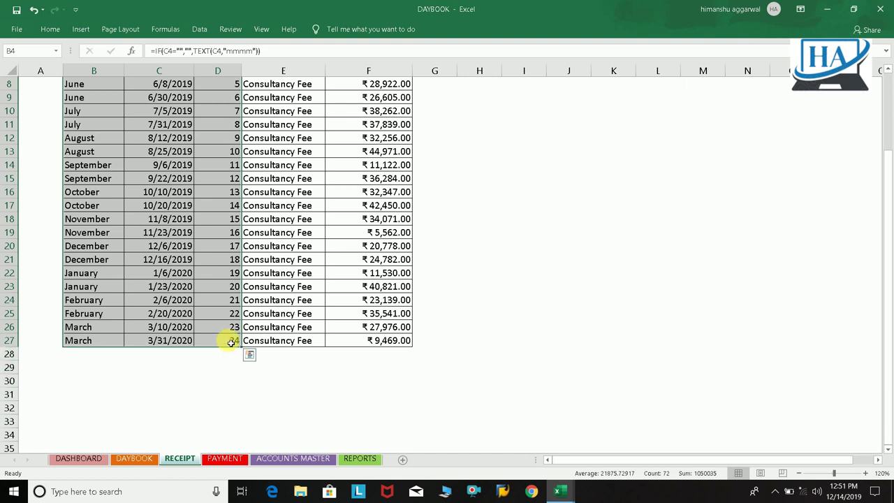
key(ctrl+c)
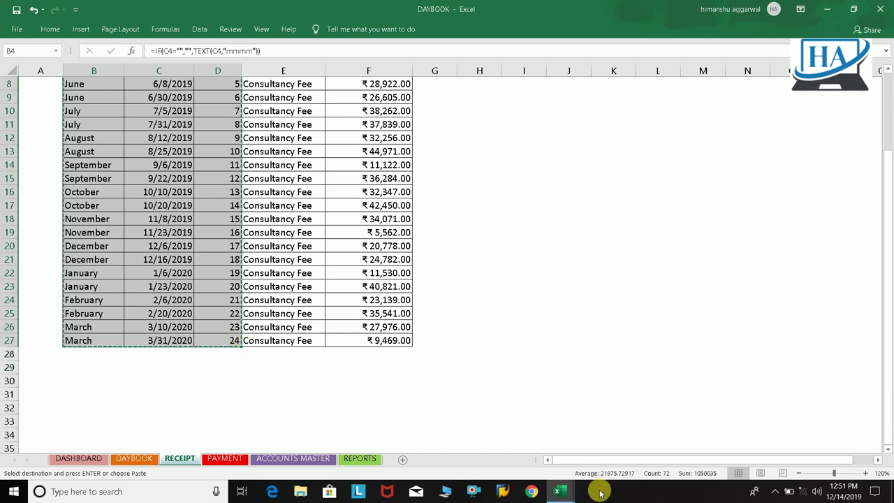
mouse_move(559, 492)
click(604, 454)
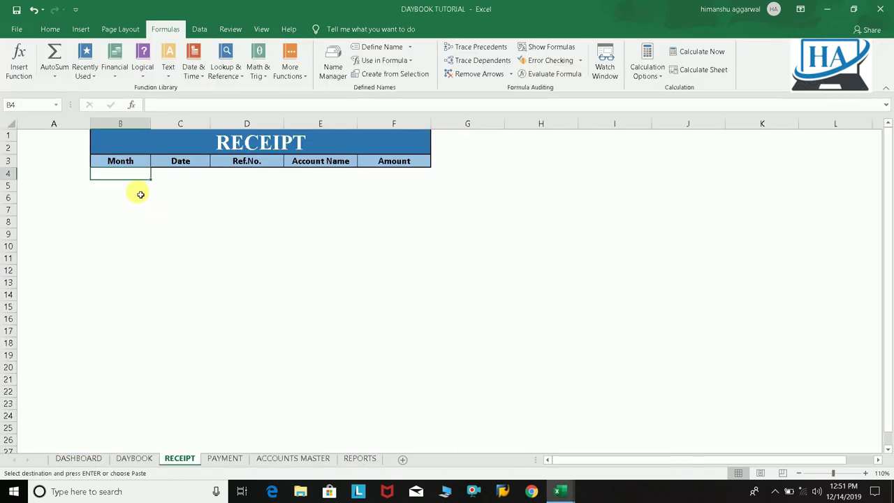
Paste the copied months, dates and Ref.No. entries at B4 and autofit column D.
key(ctrl+v)
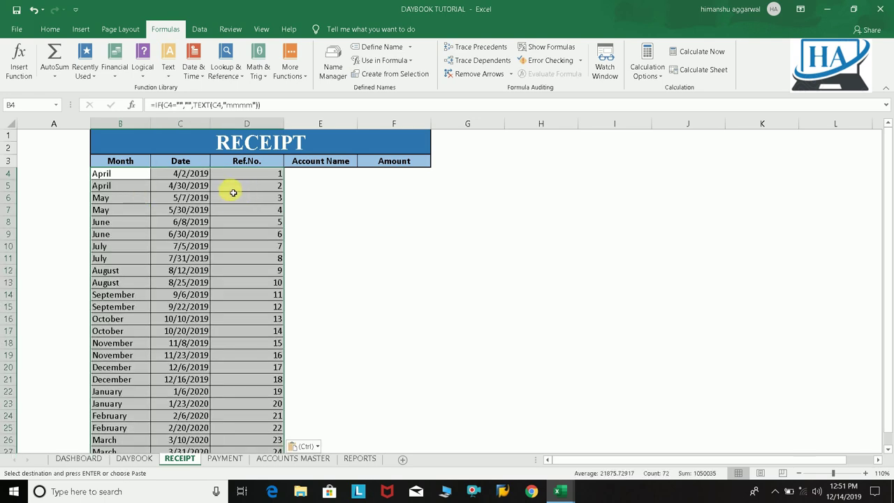
click(231, 187)
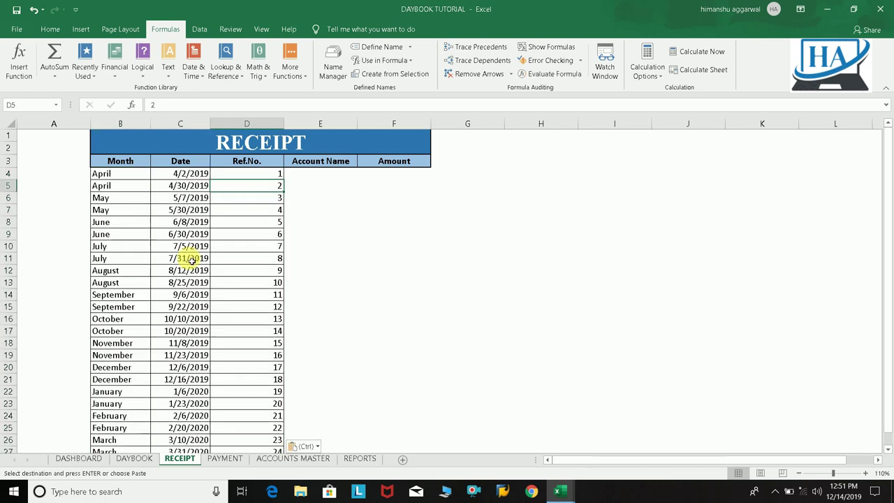
double_click(284, 124)
click(294, 234)
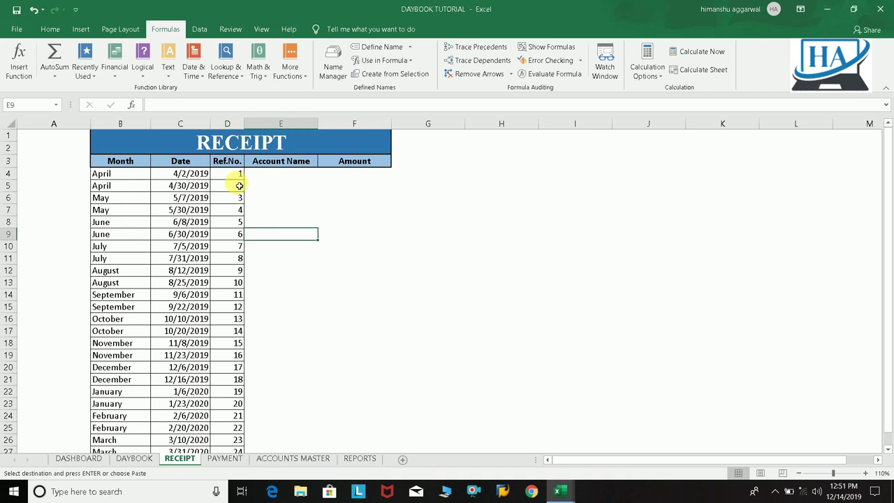
Apply All Borders to the RECEIPT table range B4:F27.
mouse_move(119, 175)
mouse_down()
mouse_move(406, 357)
mouse_move(351, 442)
mouse_up()
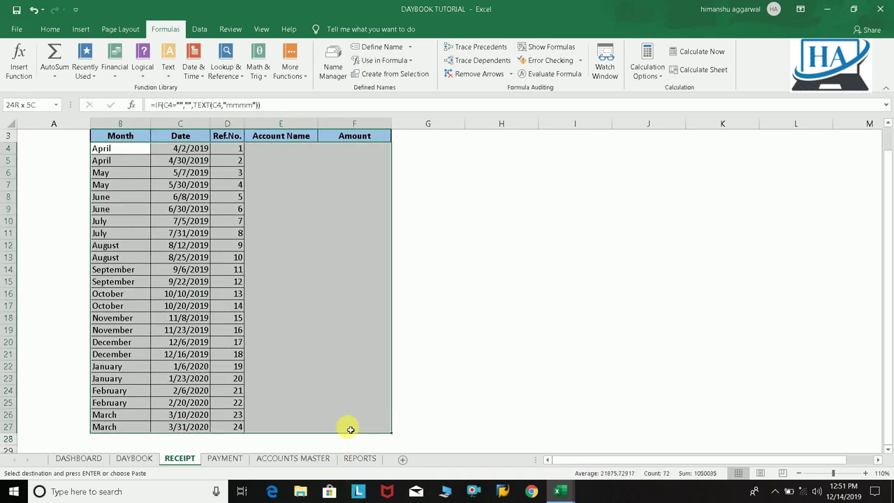
click(51, 29)
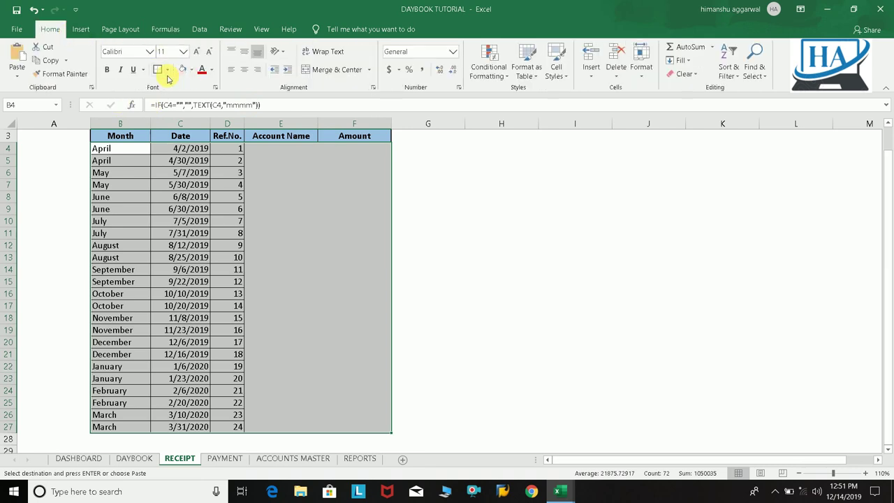
click(167, 73)
click(172, 169)
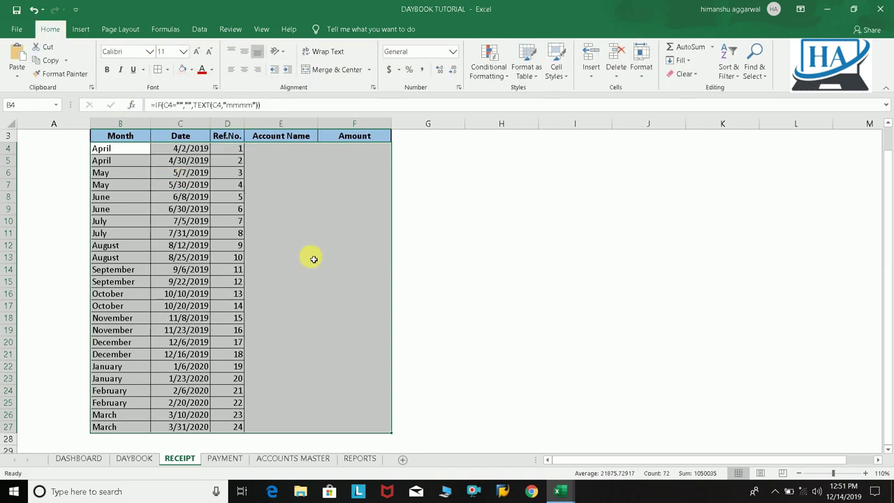
click(314, 259)
drag(888, 261, 862, 139)
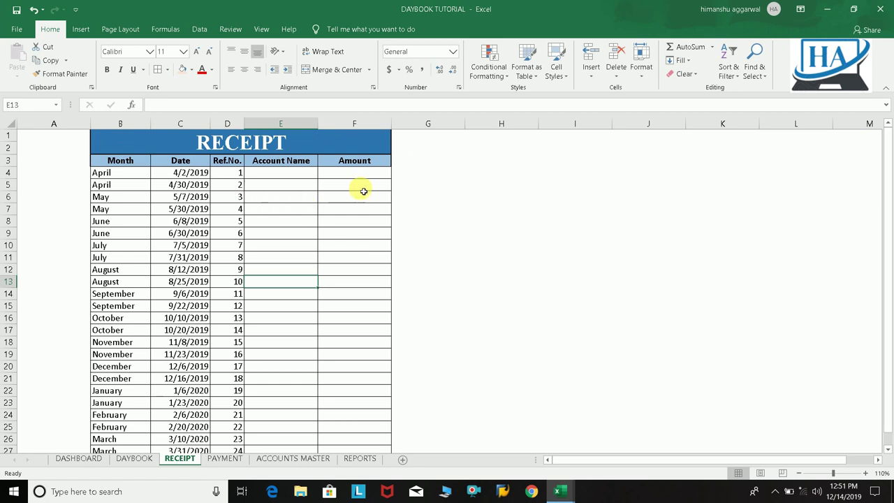
Copy the Month, Date and Ref.No. entries from the DAYBOOK workbook's PAYMENT sheet.
click(225, 459)
mouse_move(559, 491)
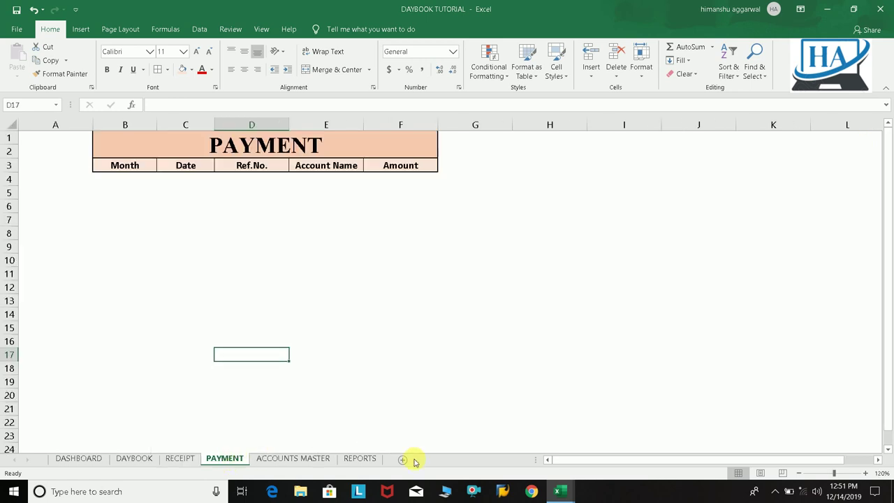
click(517, 433)
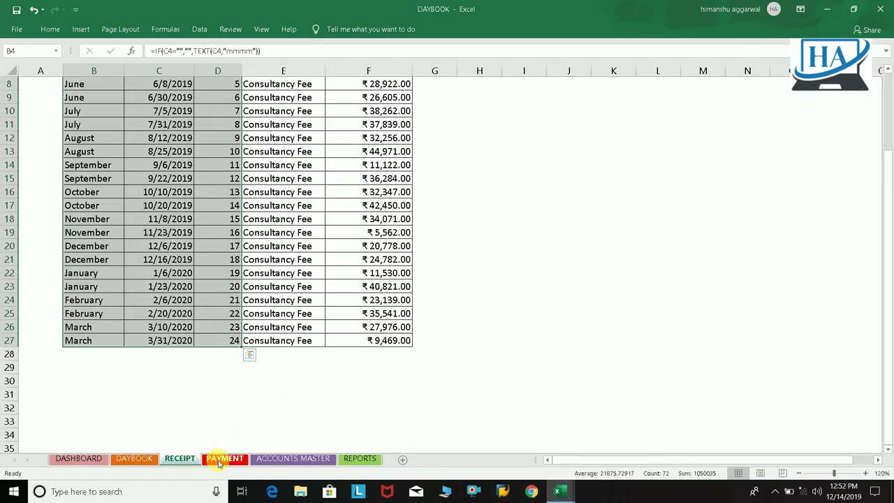
click(225, 459)
drag(96, 129, 200, 441)
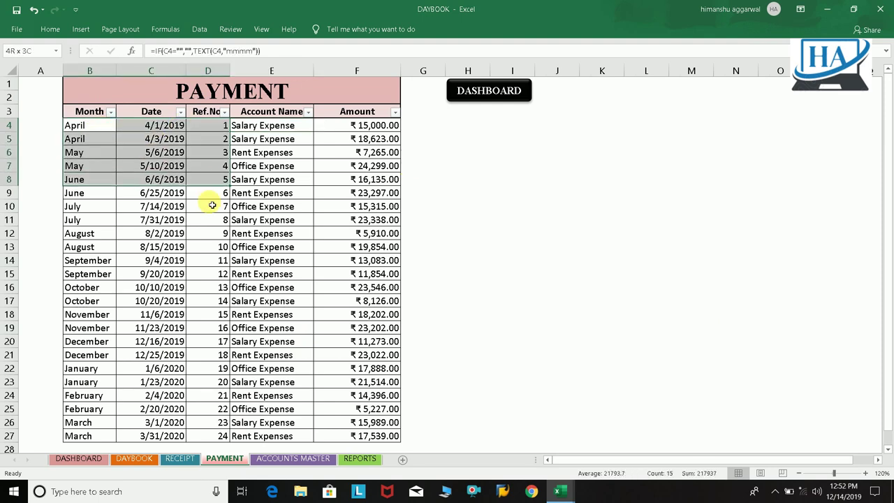
key(ctrl+c)
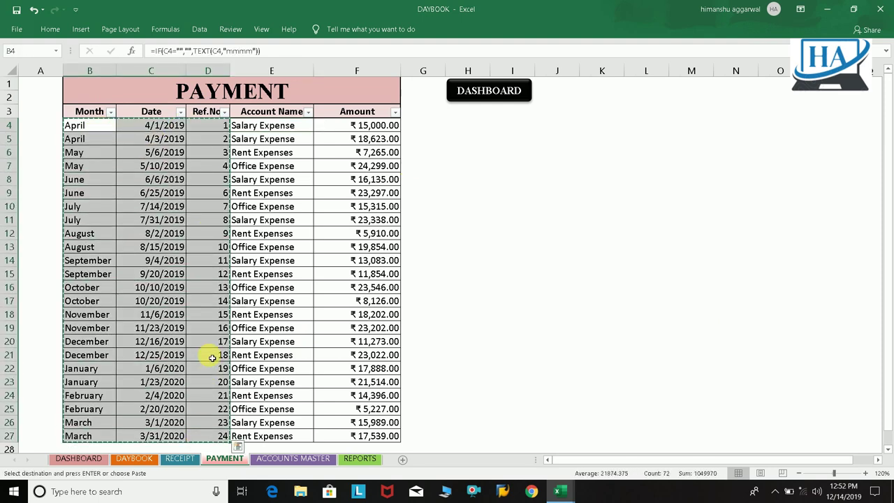
Paste the payment entries at B4 of the tutorial's PAYMENT sheet and autofit column D.
click(671, 433)
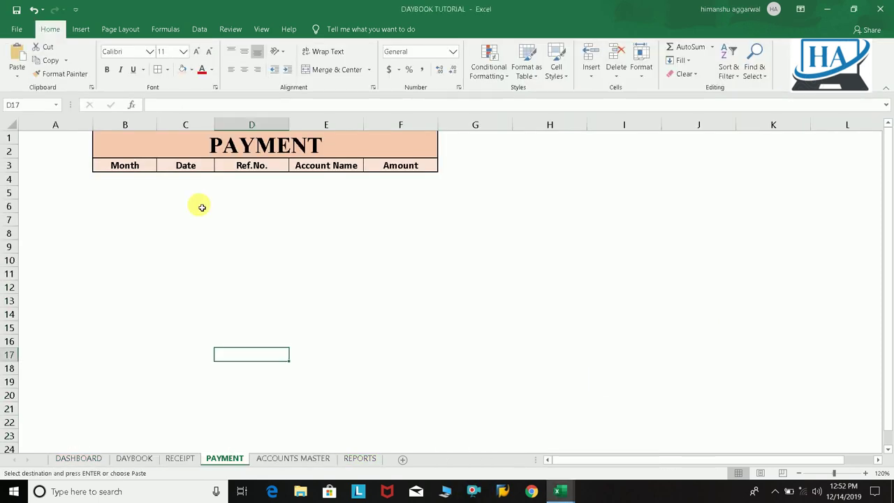
click(116, 183)
key(ctrl+v)
drag(105, 179, 419, 476)
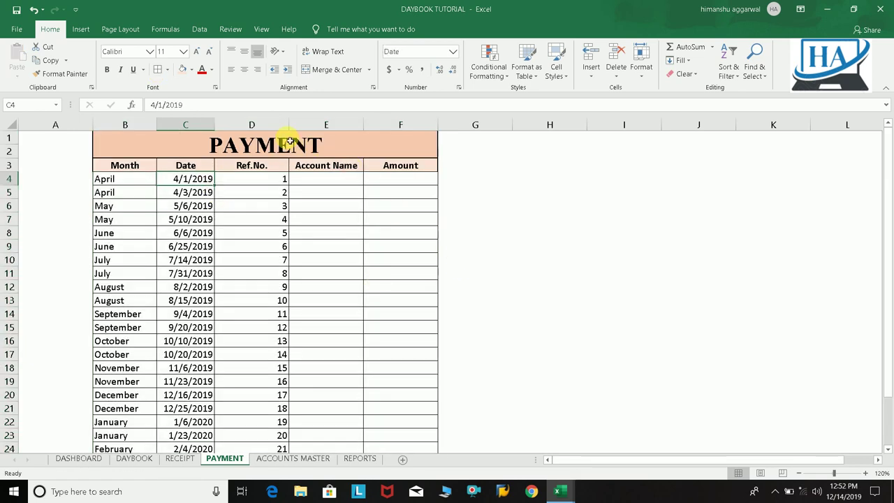
double_click(289, 124)
click(313, 231)
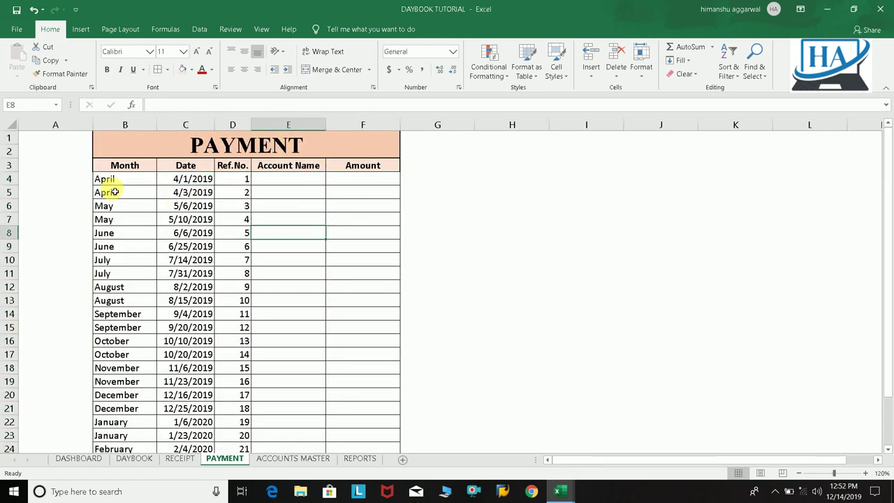
On RECEIPT, select the Account Name cells E4:E27, then go back to E4.
click(263, 181)
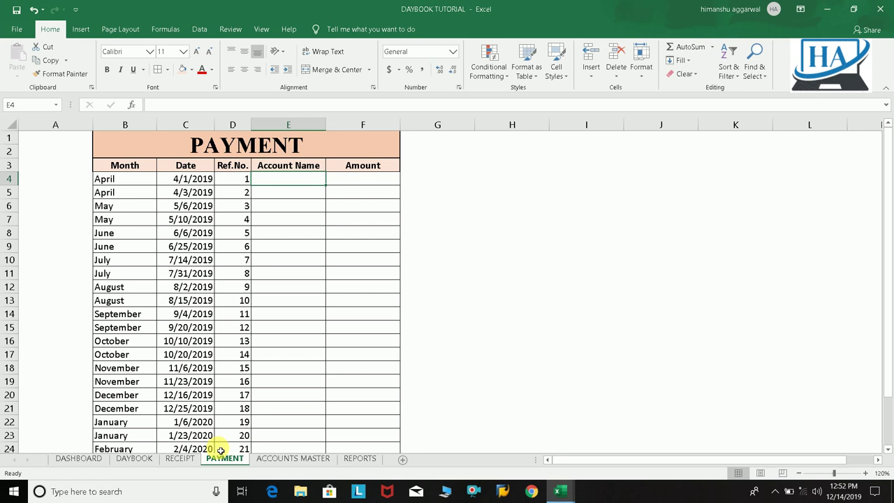
click(181, 458)
click(305, 176)
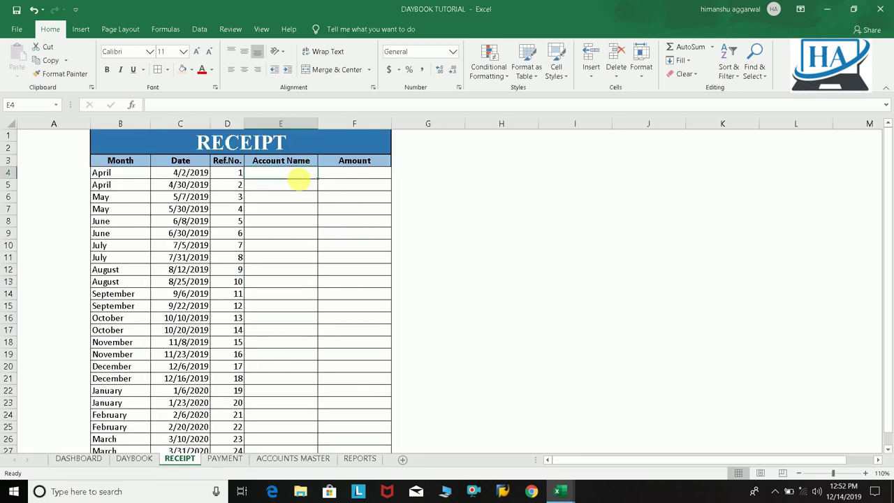
drag(300, 177, 303, 482)
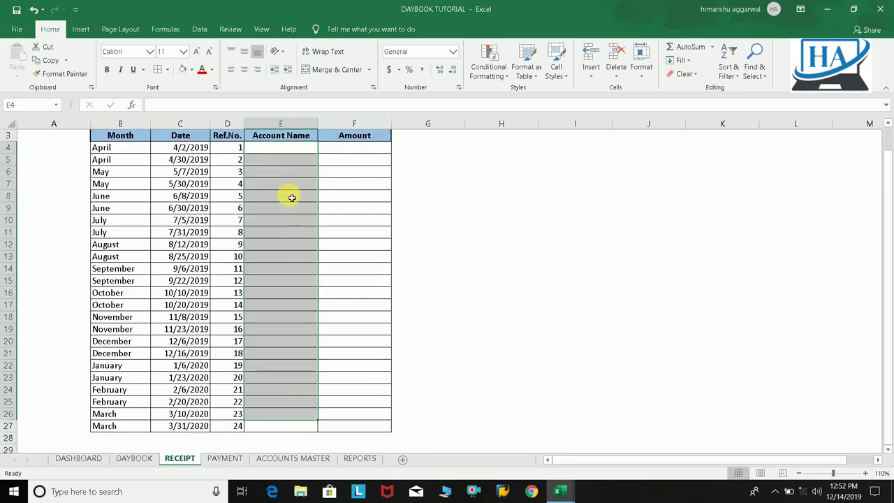
click(289, 147)
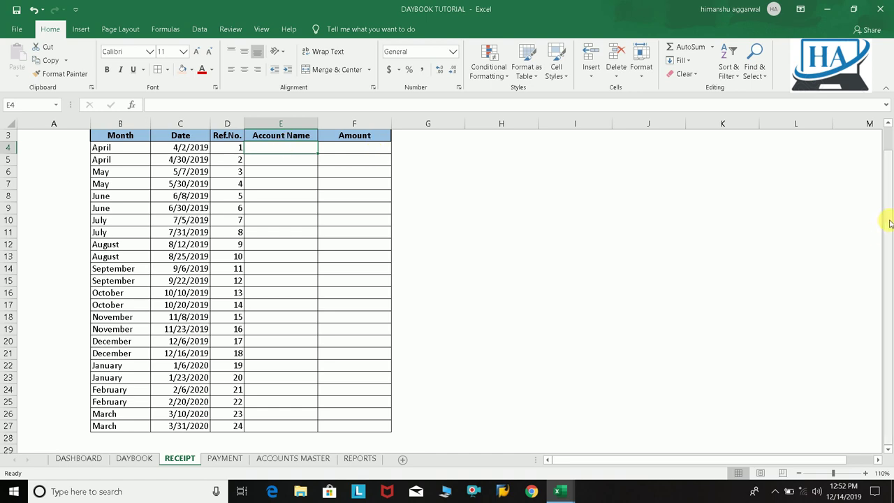
Look up the Consultancy Fee income account on ACCOUNTS MASTER and return to RECEIPT.
scroll(401, 235, up, 1)
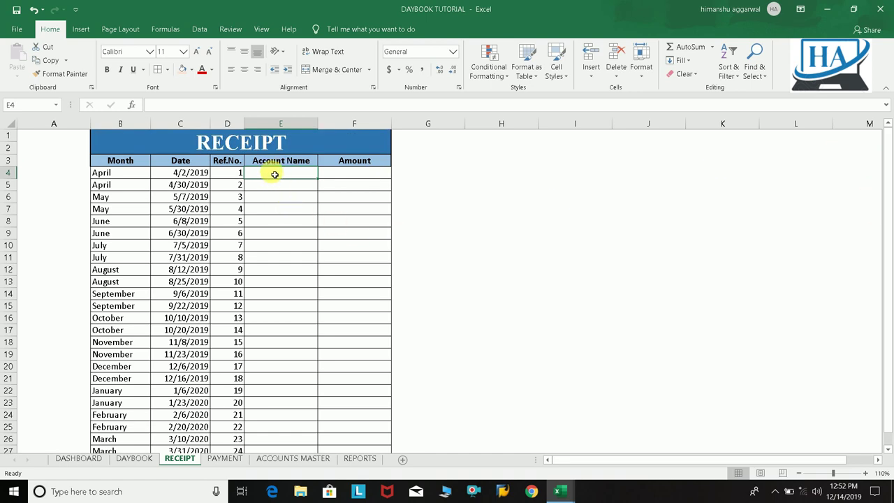
click(321, 459)
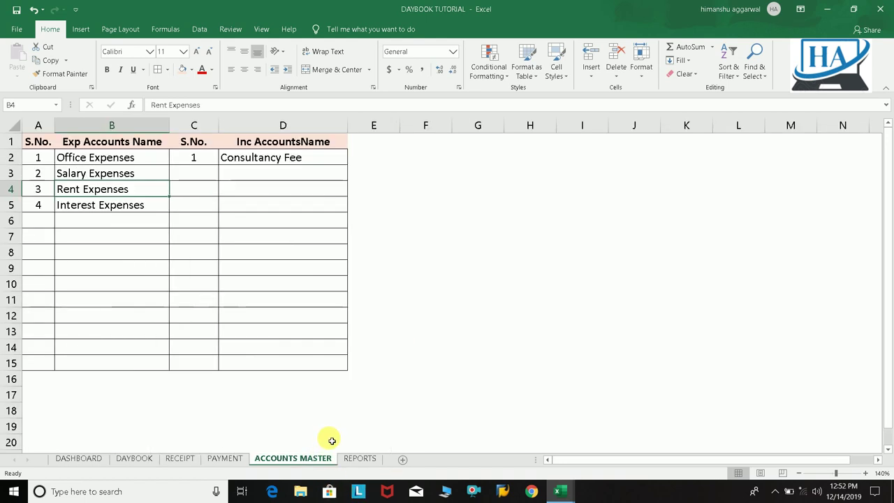
click(268, 157)
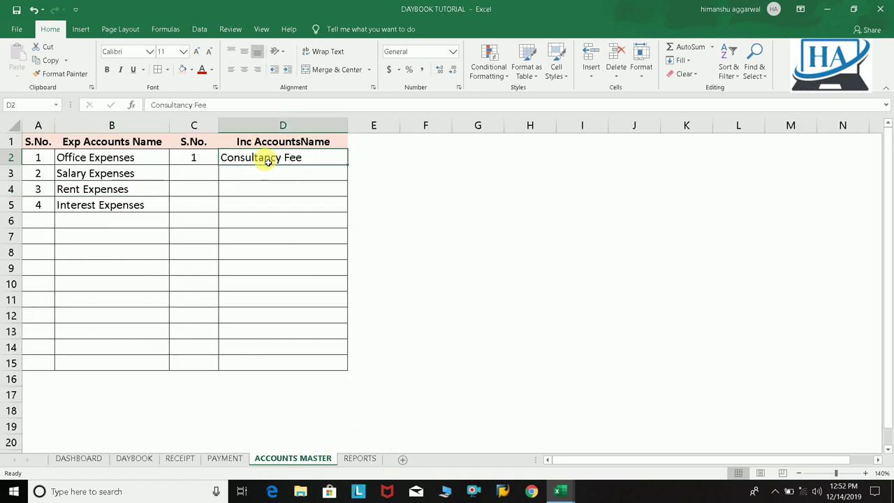
click(180, 459)
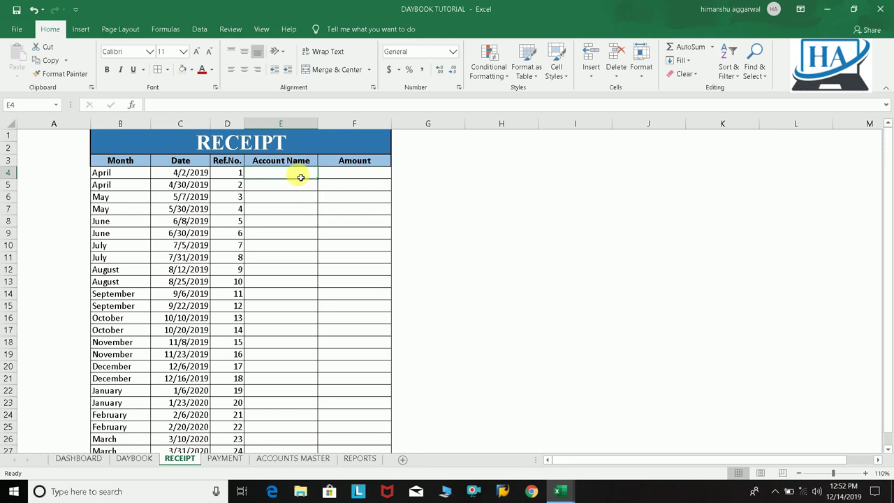
click(200, 29)
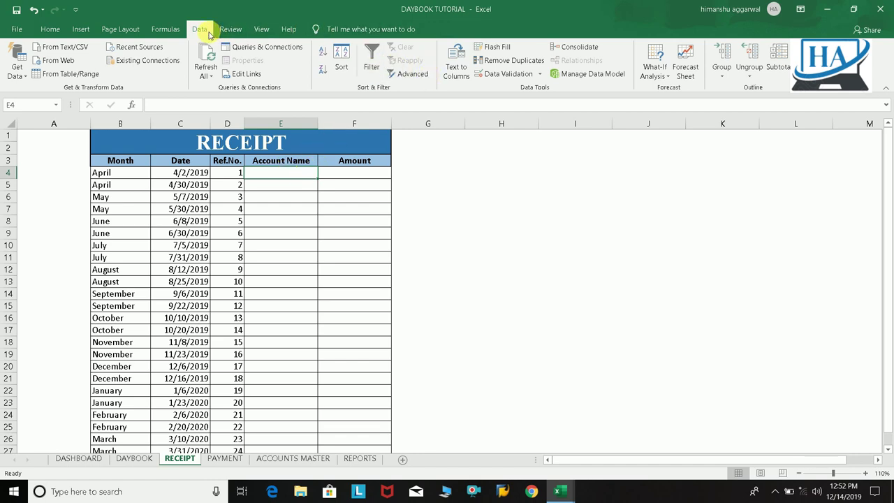
Give E4 a List data validation sourced from the Inc_AccountsName named range.
click(490, 75)
click(642, 228)
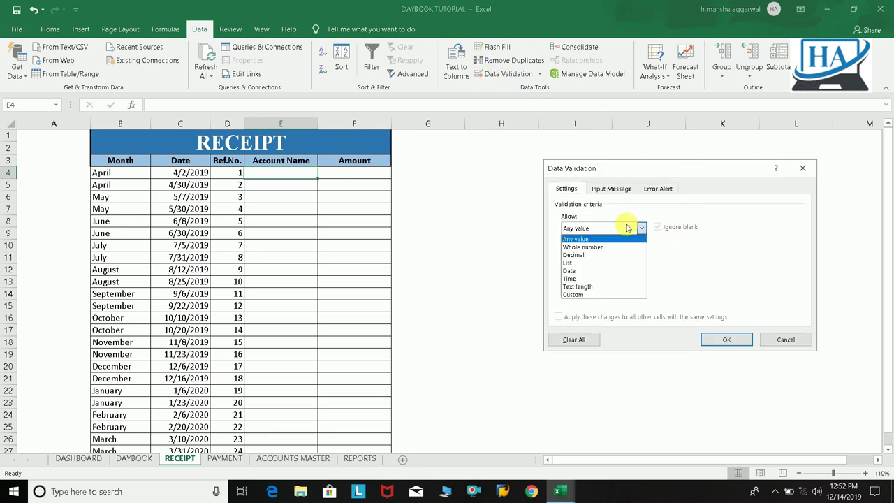
click(605, 266)
click(608, 277)
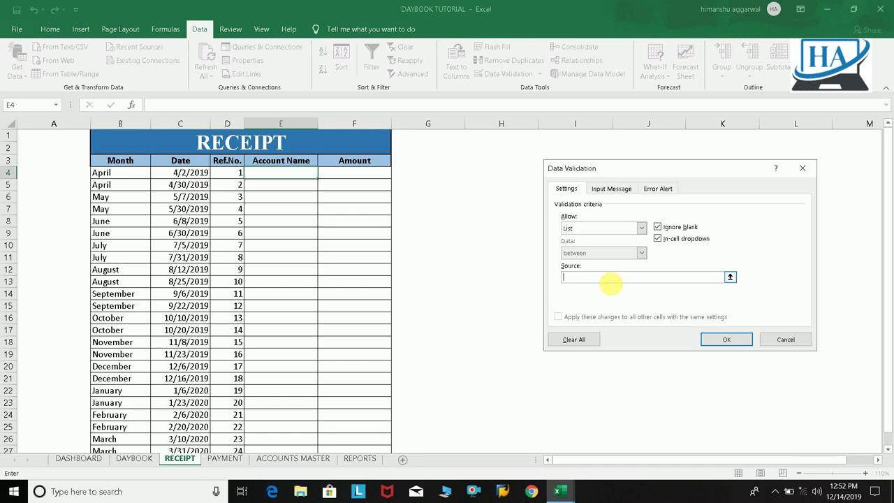
key(F3)
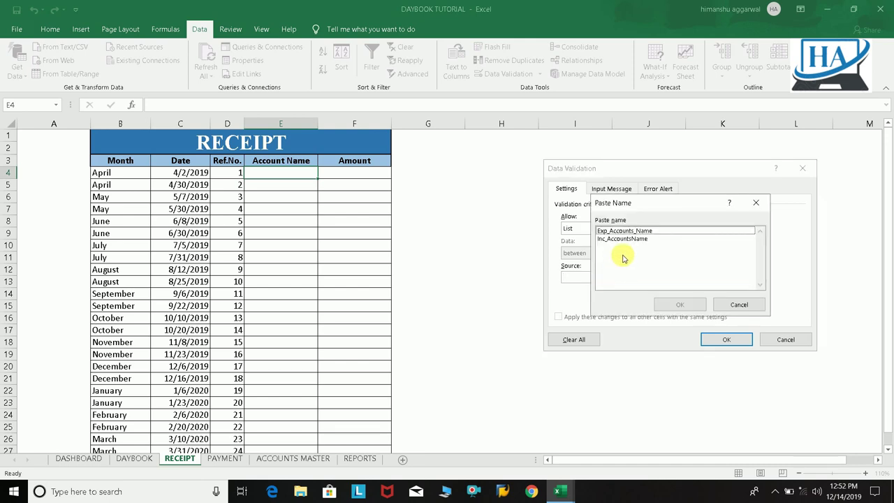
click(620, 239)
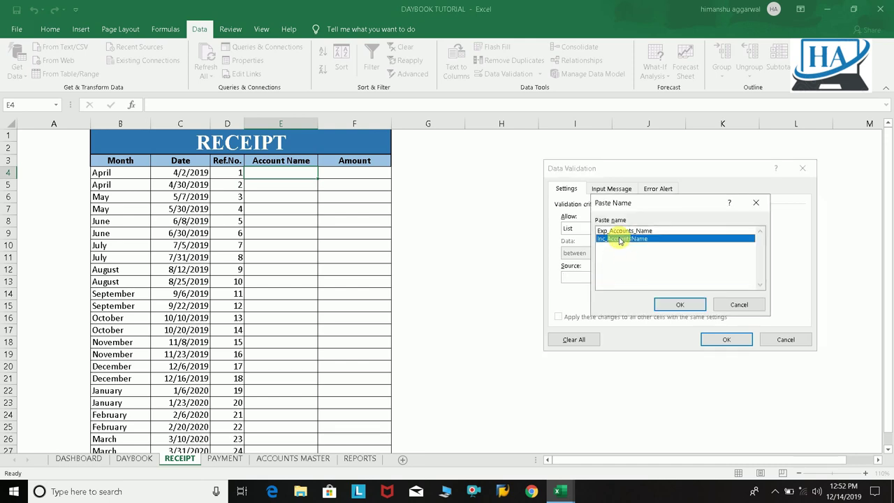
click(671, 304)
click(719, 339)
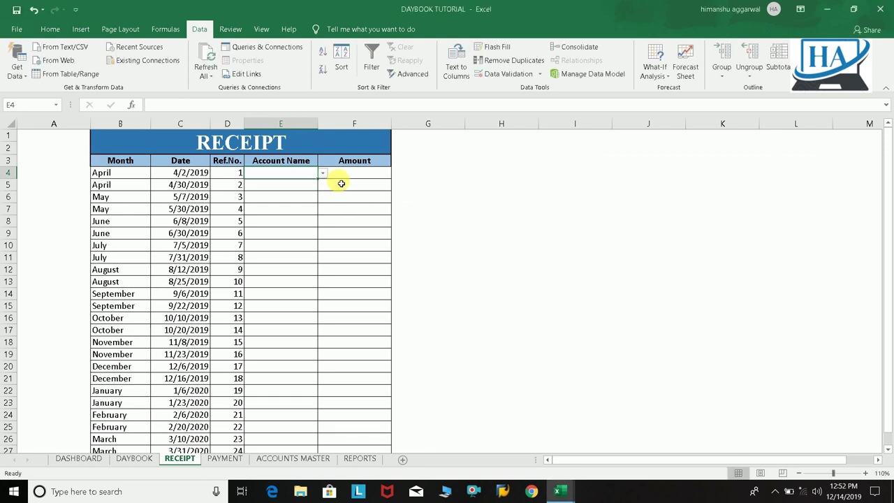
Choose Consultancy Fee in E4 and fill it down to E27.
click(323, 173)
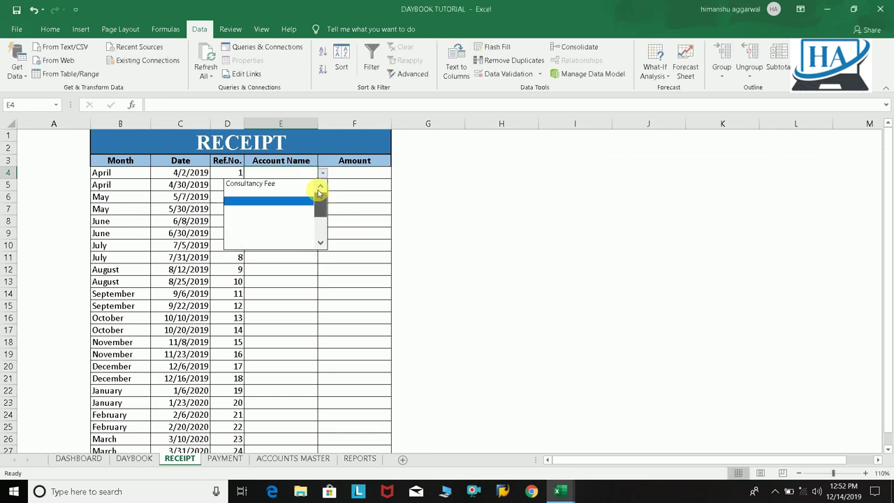
click(299, 184)
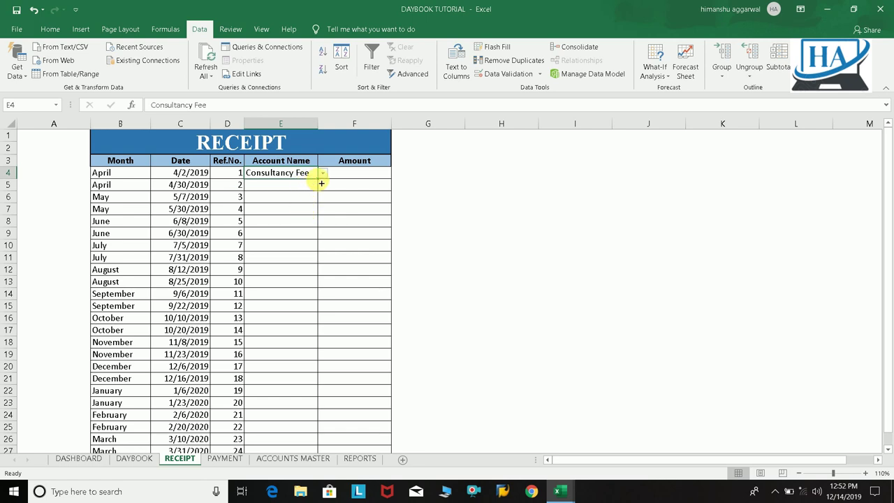
drag(322, 183, 339, 395)
click(340, 395)
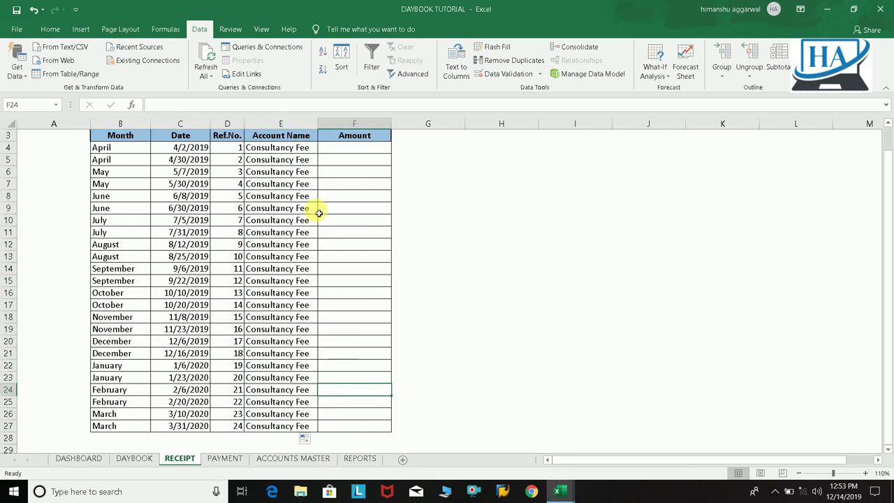
click(299, 148)
click(323, 148)
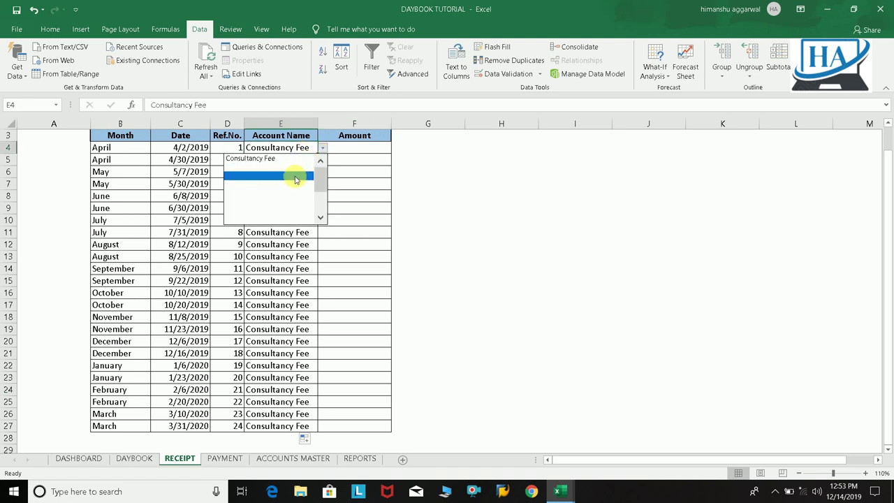
click(434, 195)
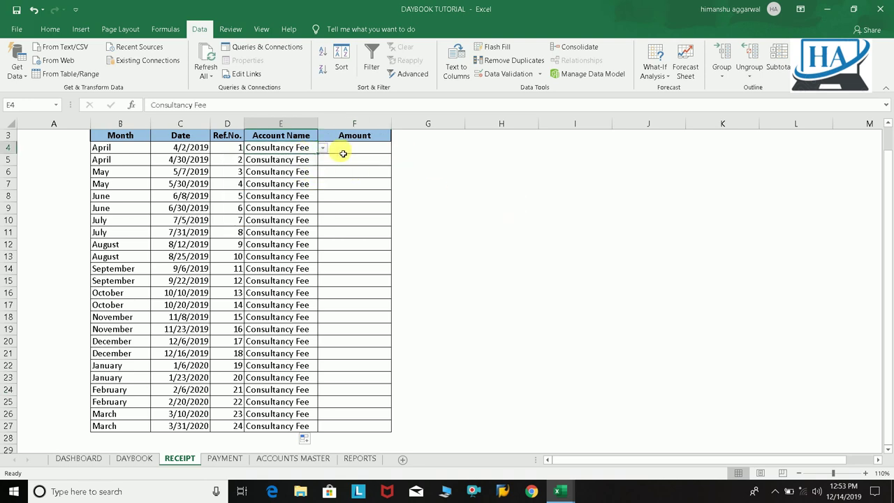
click(356, 148)
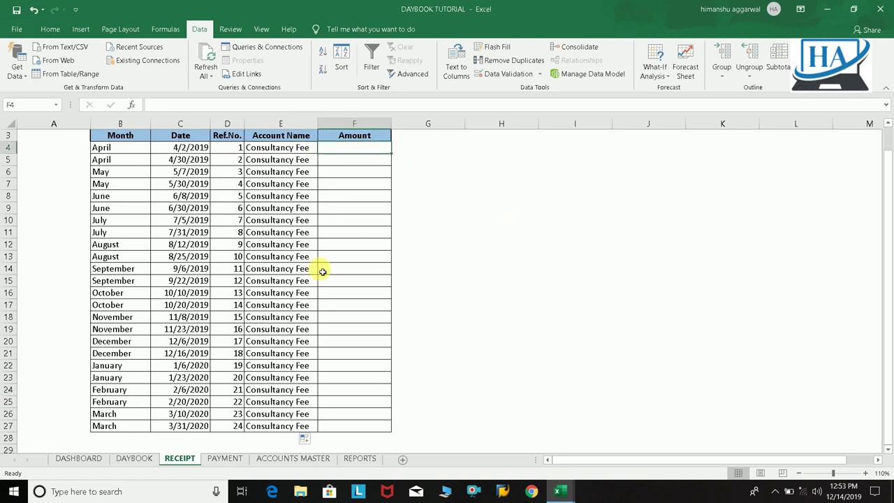
On PAYMENT, give E4 a List data validation sourced from Exp_Accounts_Name.
click(222, 459)
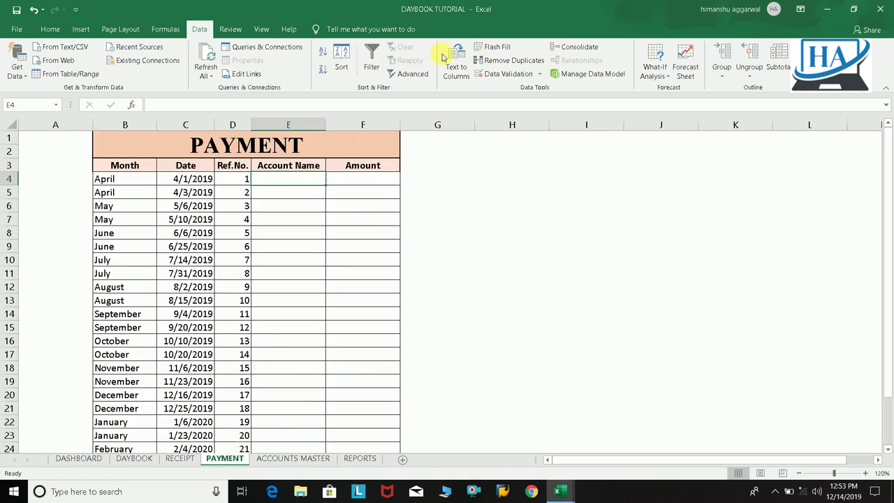
click(500, 74)
click(621, 232)
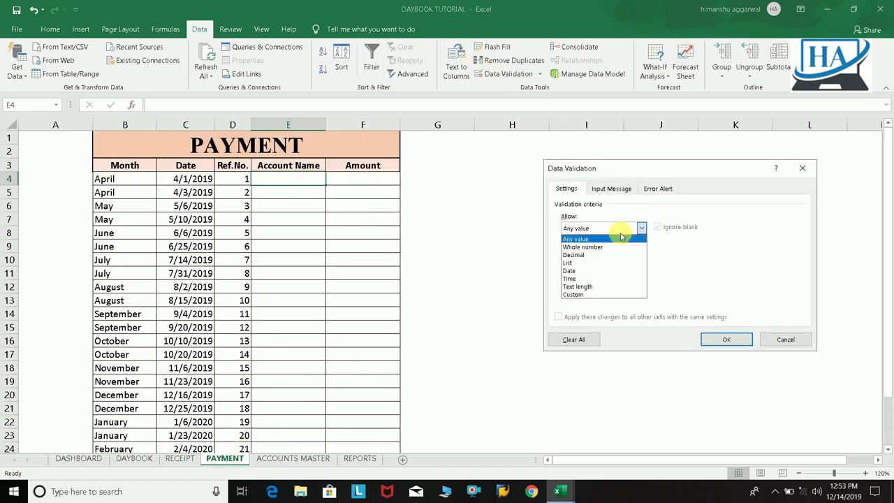
click(594, 263)
click(623, 277)
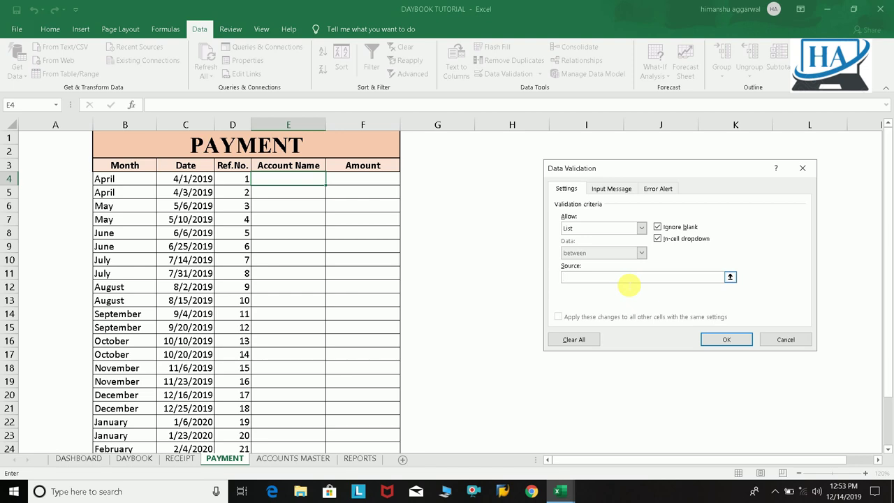
key(F3)
click(618, 239)
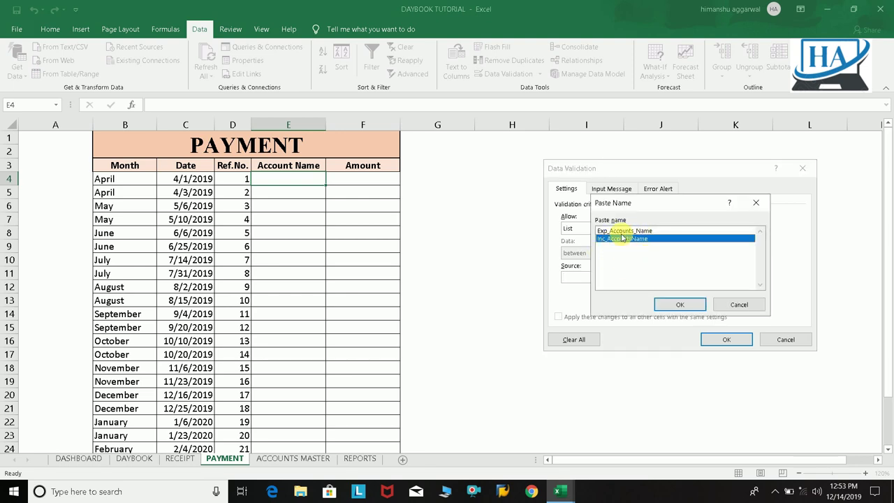
click(619, 231)
click(680, 305)
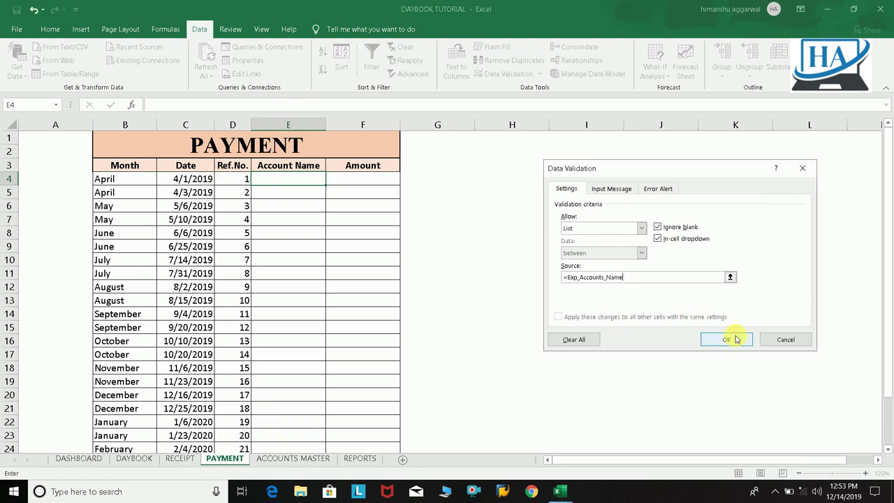
click(727, 339)
Choose Office Expenses in E4 and fill it down to E27.
click(332, 180)
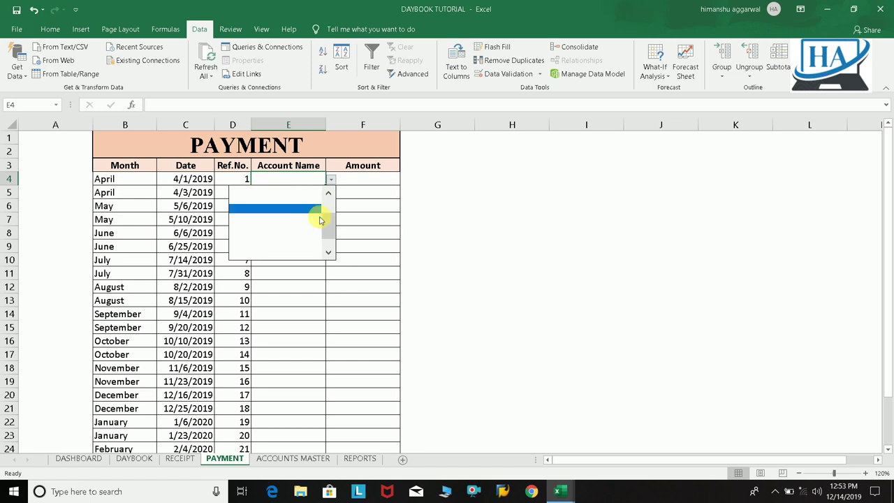
click(292, 192)
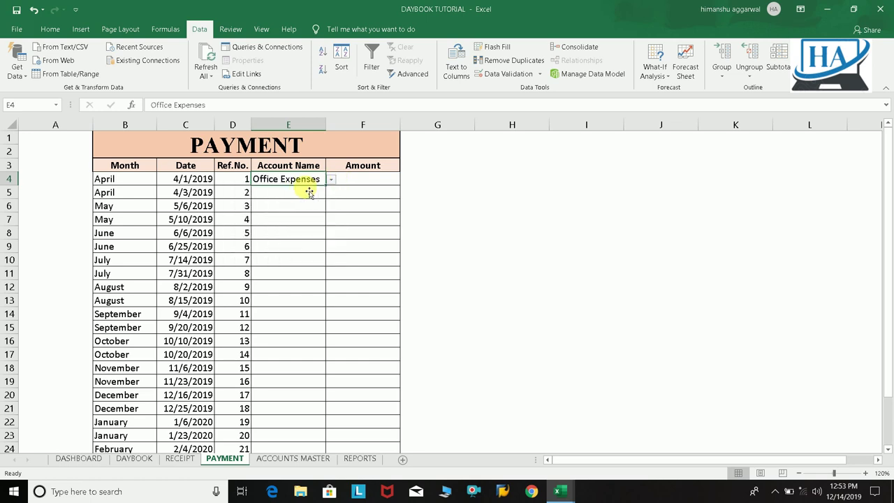
drag(330, 190, 333, 424)
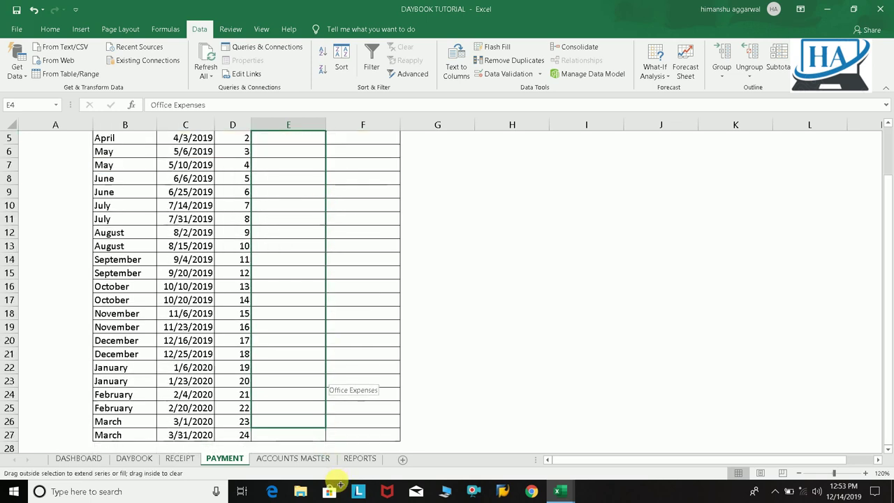
click(491, 297)
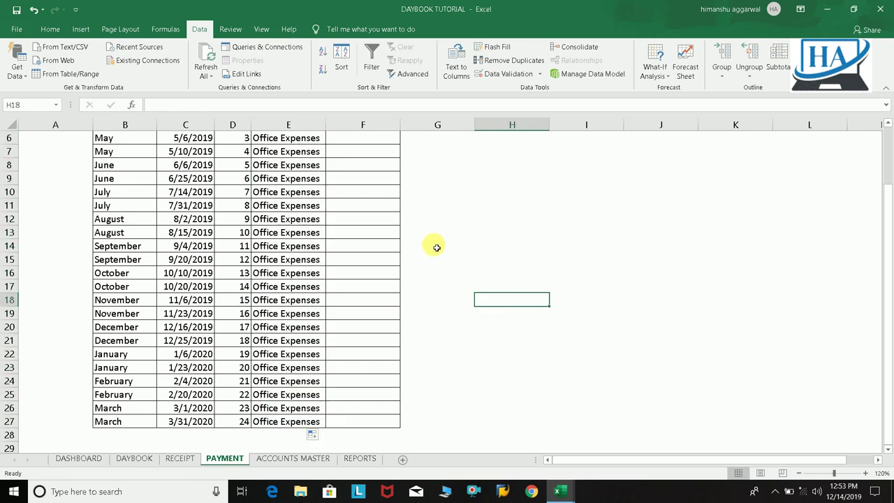
click(324, 288)
Change E4 to Rent Expenses, then switch to the DAYBOOK workbook window.
scroll(882, 224, up, 2)
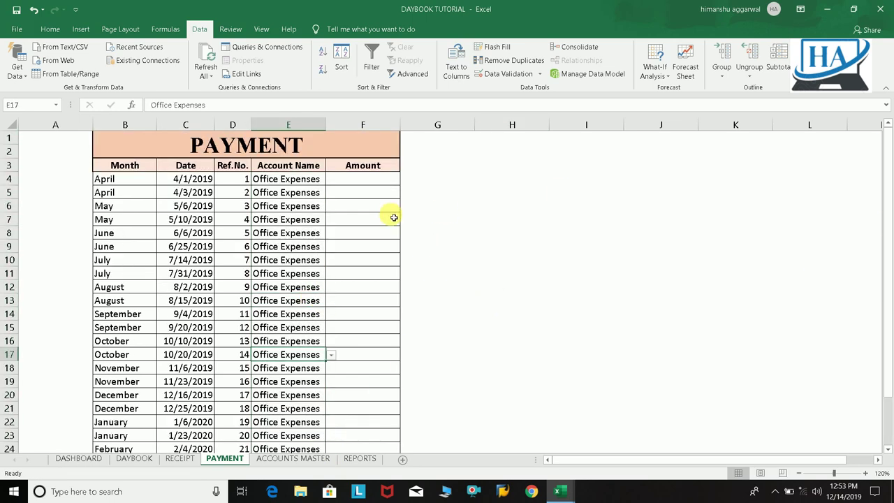
click(308, 181)
click(331, 179)
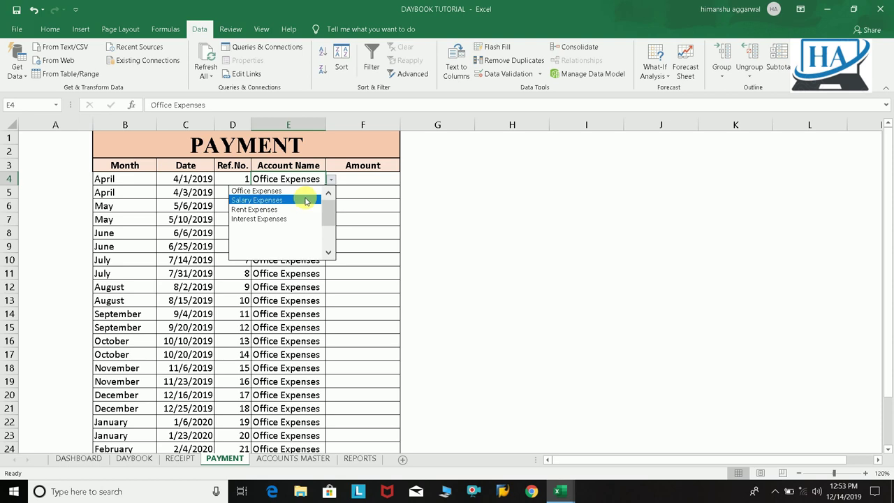
click(307, 199)
click(332, 179)
click(303, 202)
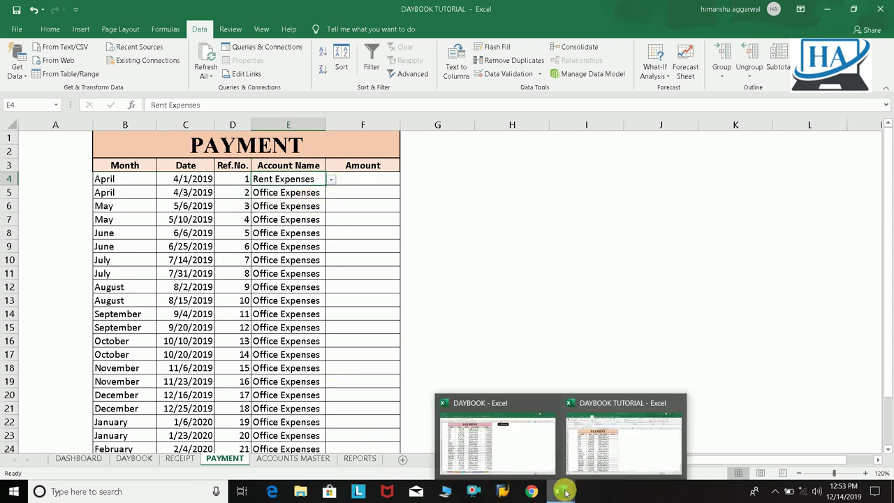
click(515, 451)
click(495, 271)
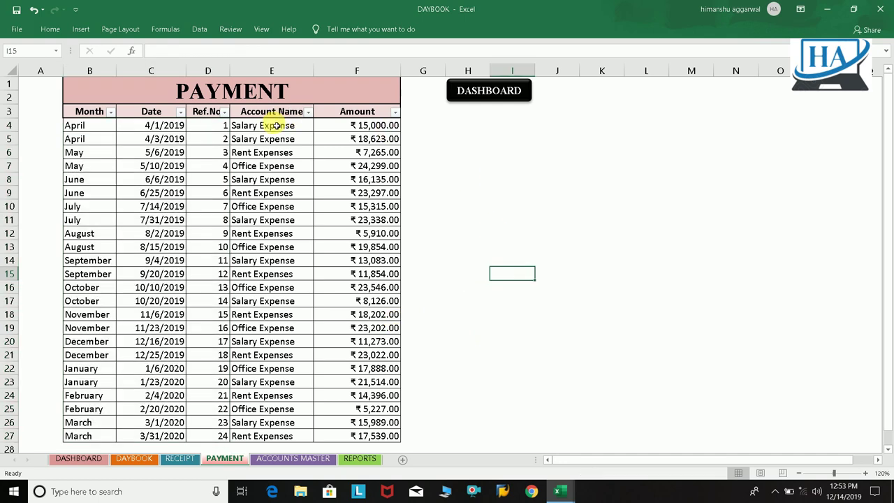
Copy DAYBOOK's PAYMENT amounts F4:F27 into the tutorial's Amount column starting at F4.
drag(371, 129, 373, 437)
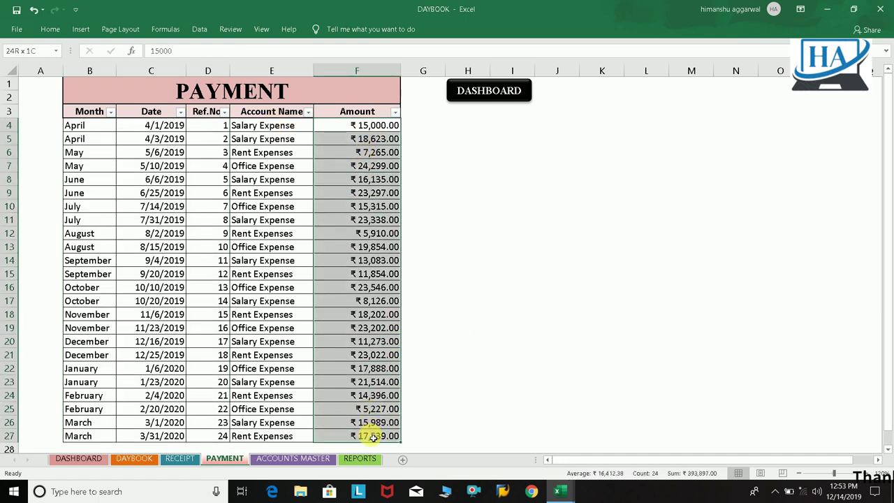
key(ctrl+c)
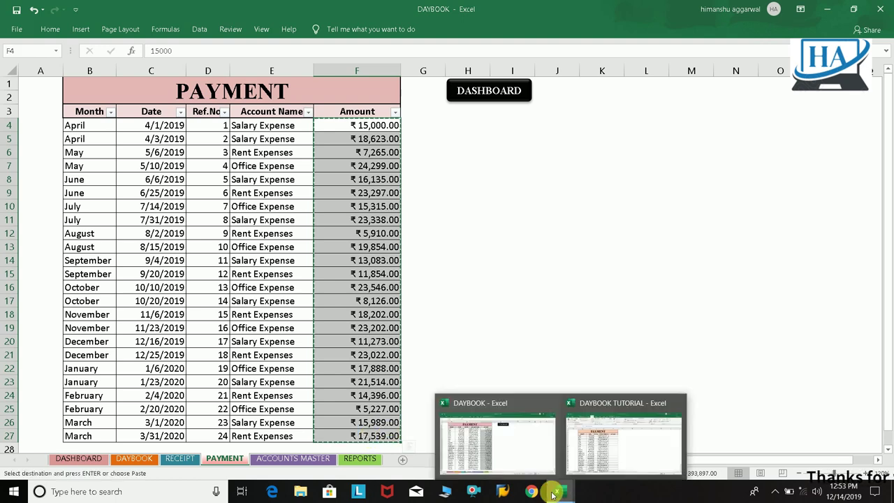
mouse_move(558, 491)
click(621, 415)
click(383, 182)
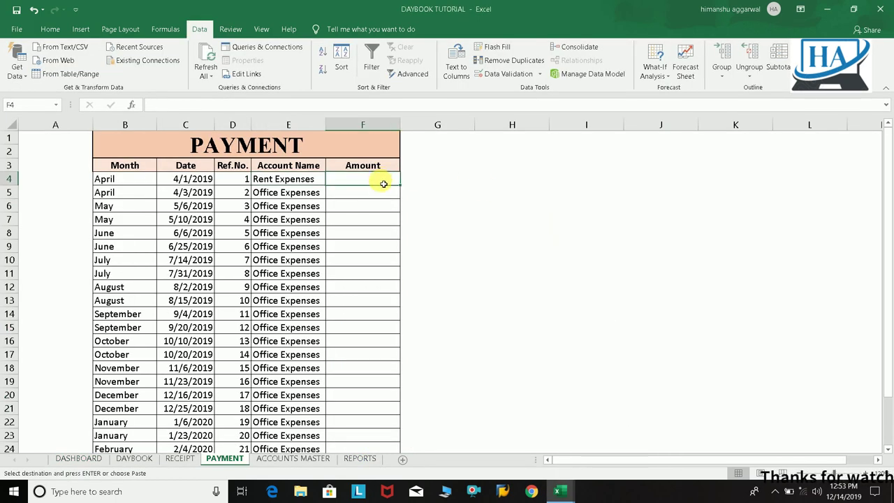
key(ctrl+v)
click(540, 204)
Select the Account Name cell E8 and open its dropdown.
click(304, 195)
click(306, 236)
click(331, 233)
Set E8 to Rent Expenses, E15 to Interest Expenses and E19 to Salary Expenses.
click(300, 261)
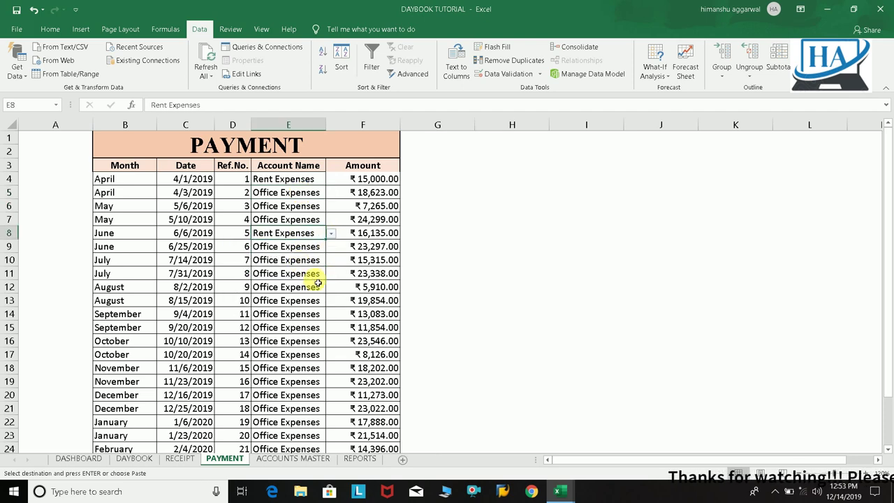
click(311, 327)
click(328, 333)
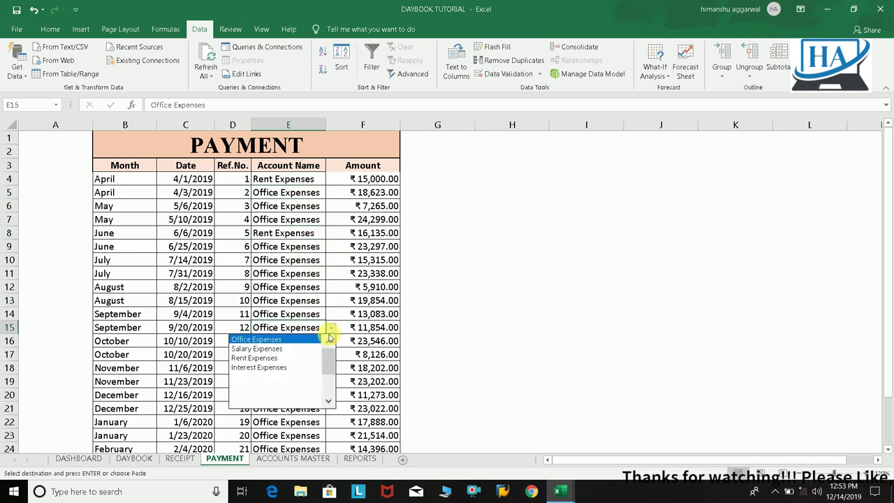
click(286, 367)
click(295, 368)
click(307, 382)
click(332, 381)
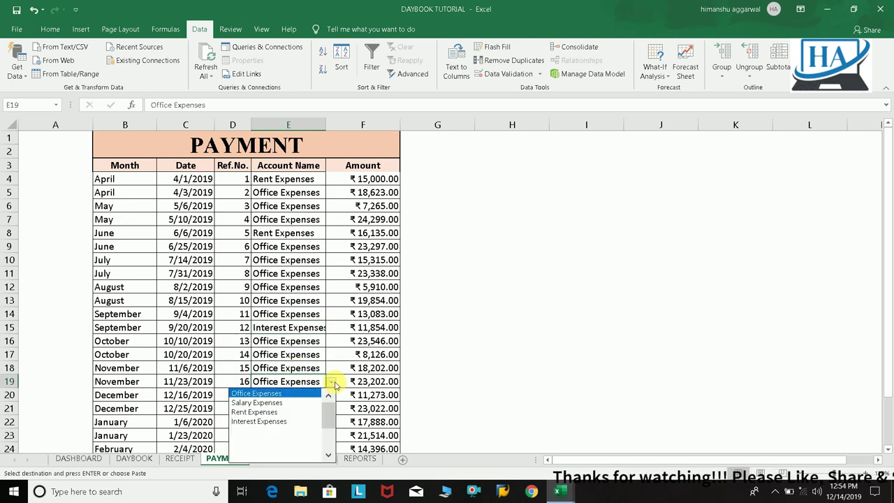
click(286, 405)
Set E6 to Salary Expenses and E23 to Interest Expenses.
click(304, 353)
click(302, 208)
click(332, 207)
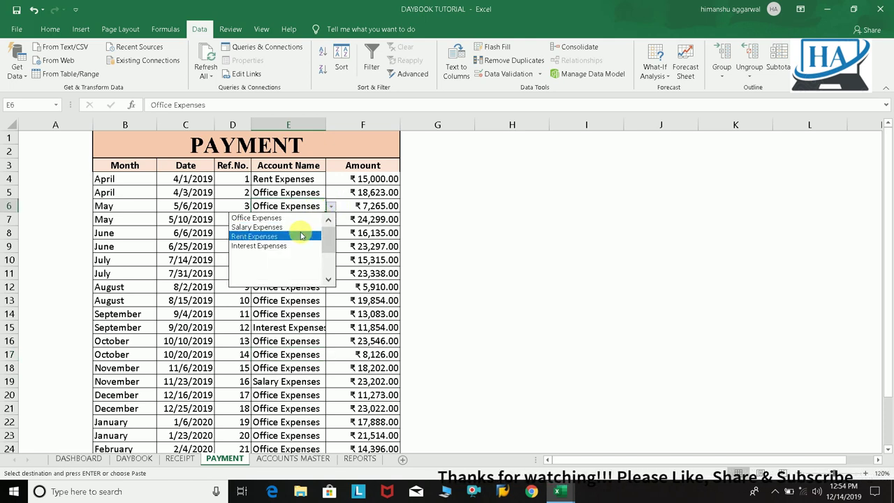
click(299, 227)
click(292, 409)
click(292, 434)
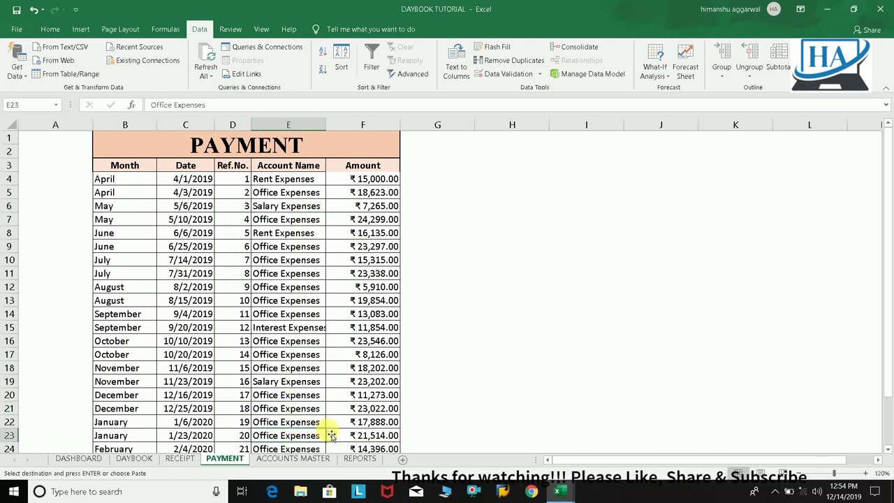
click(332, 436)
click(288, 387)
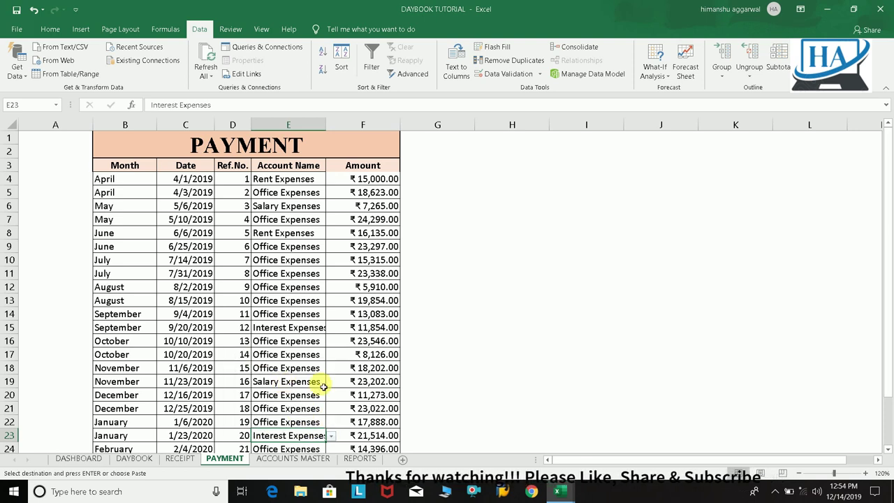
scroll(887, 256, down, 2)
Set both E21 and E26 to Rent Expenses.
click(325, 357)
click(331, 354)
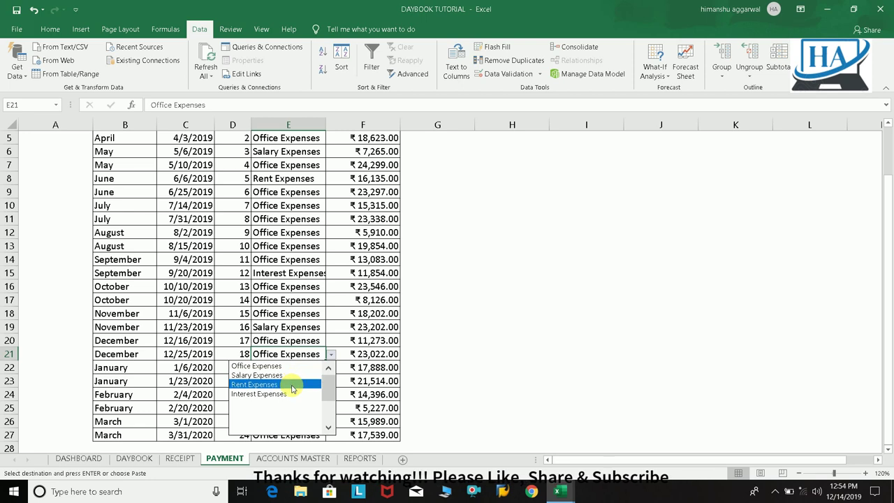
click(286, 383)
click(300, 419)
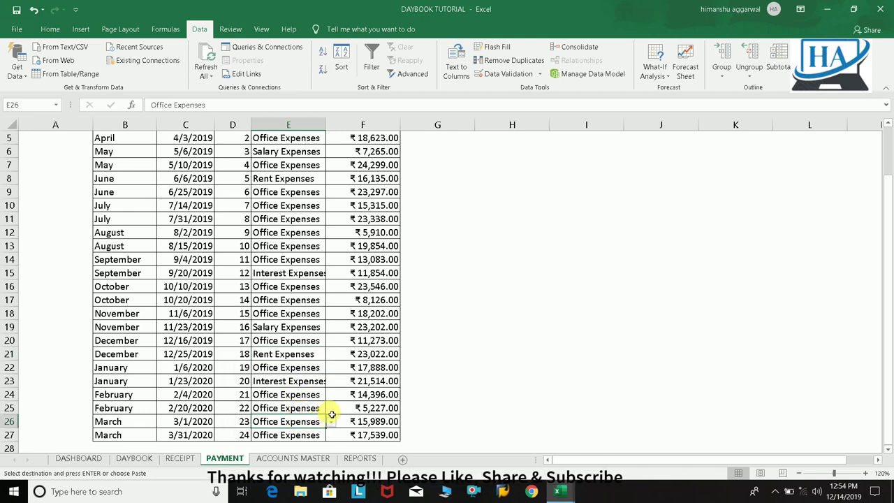
click(332, 423)
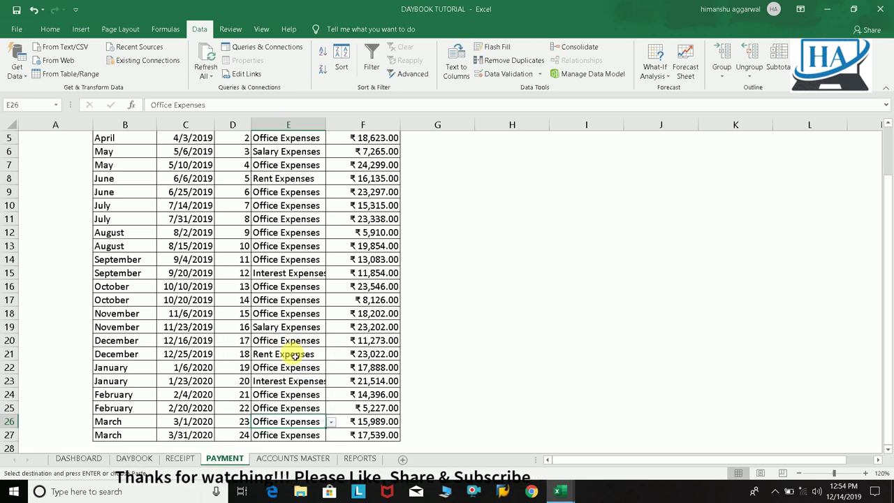
click(331, 422)
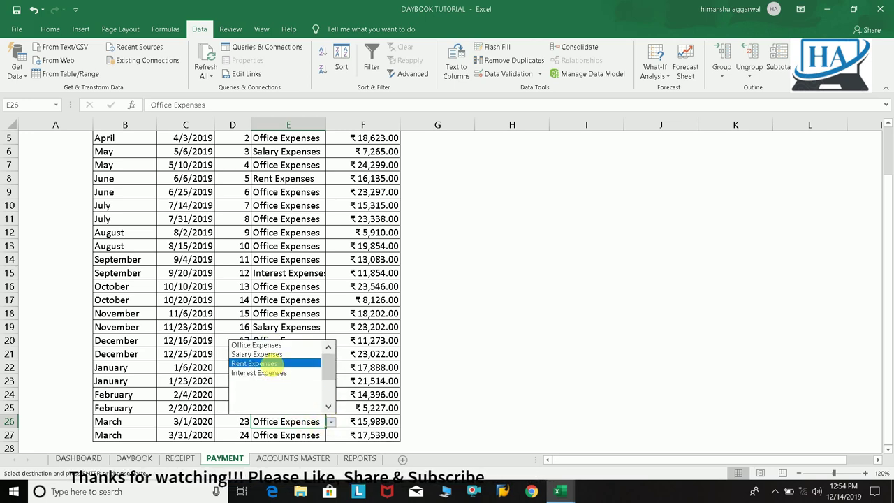
click(257, 364)
Set E11 to Salary Expenses and E17 to Interest Expenses.
click(308, 354)
click(308, 220)
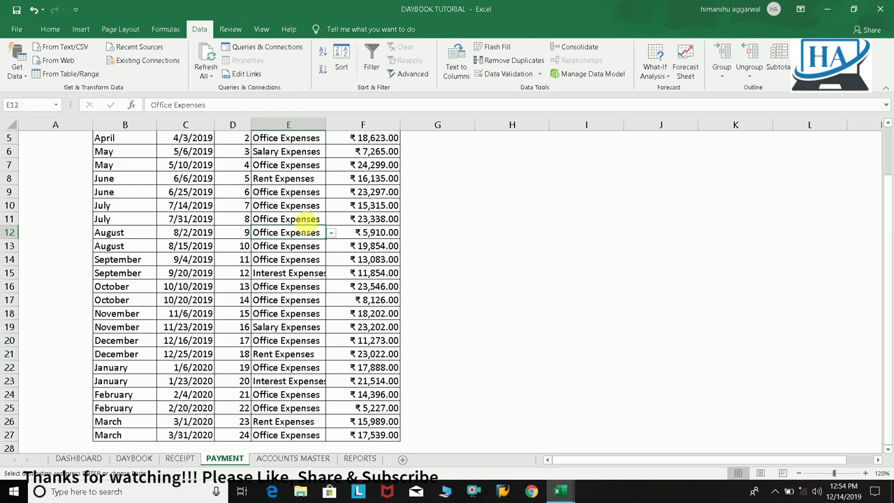
key(alt+Down)
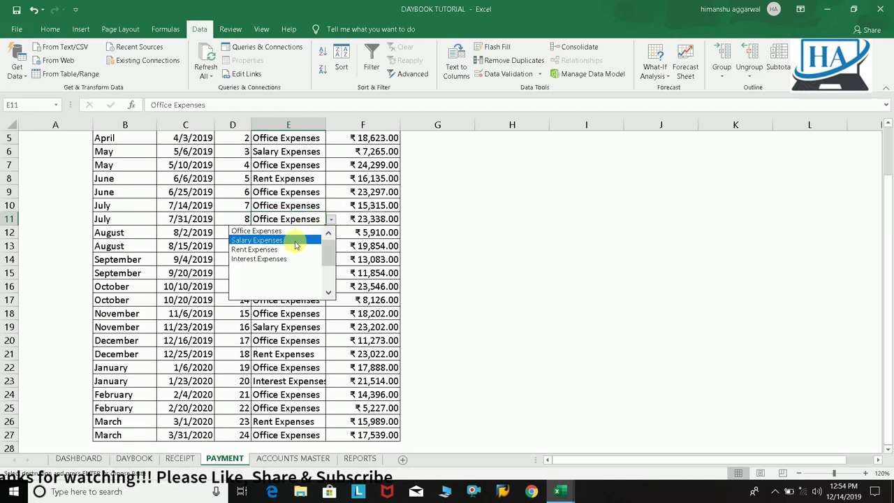
click(290, 240)
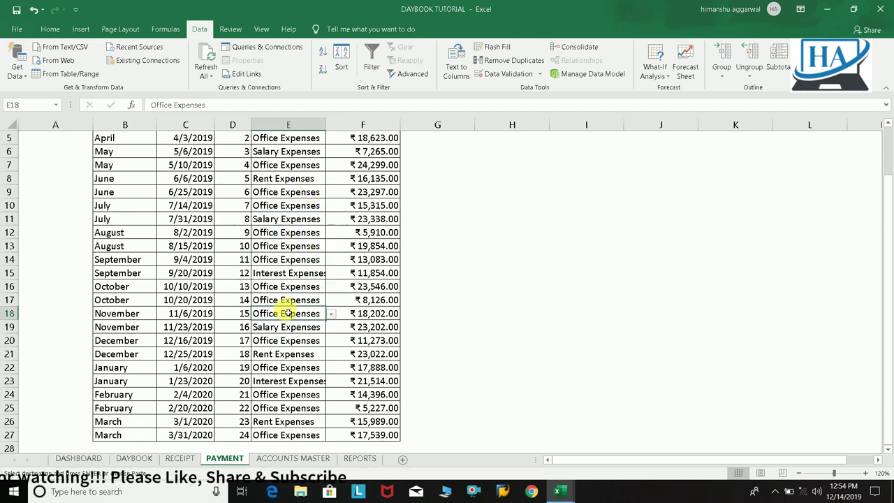
click(323, 300)
click(332, 301)
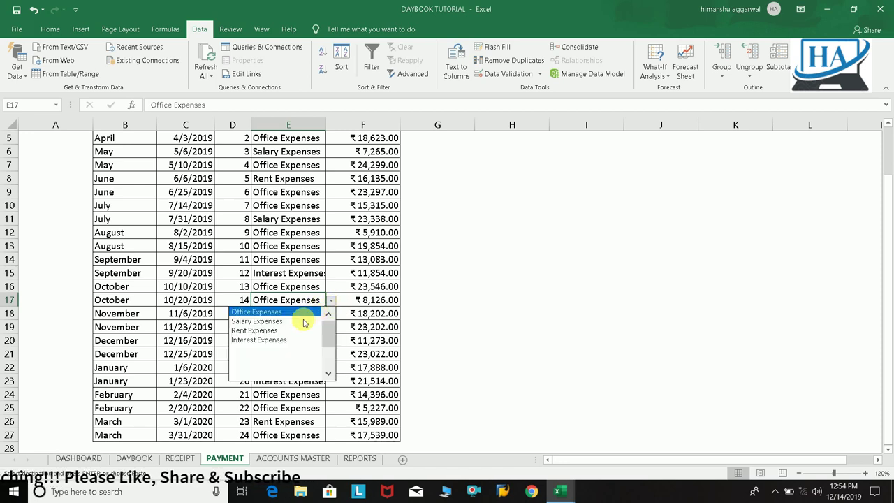
click(293, 345)
click(298, 314)
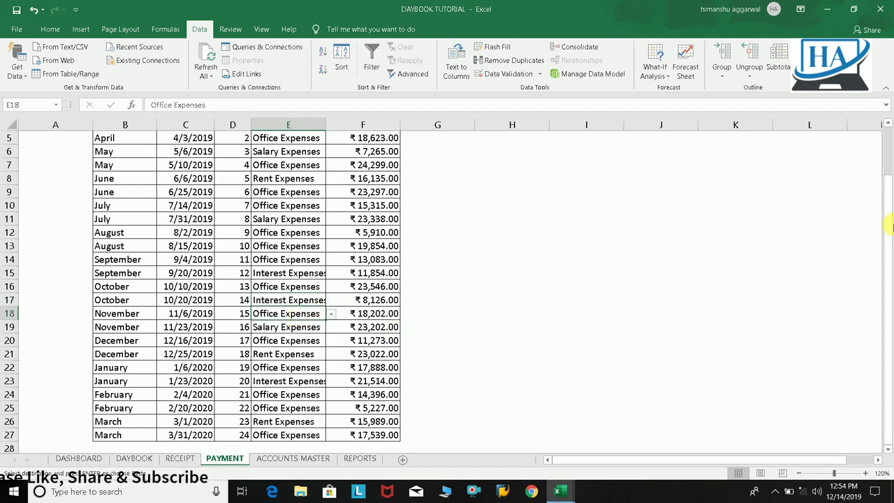
scroll(887, 209, up, 2)
Inspect the first payment entries' month, date, account and amount cells in rows 4–5.
click(703, 228)
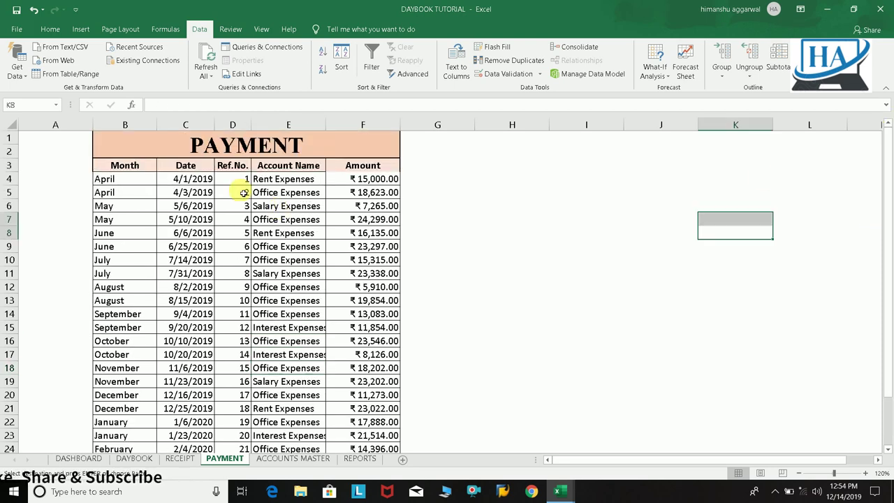
click(180, 181)
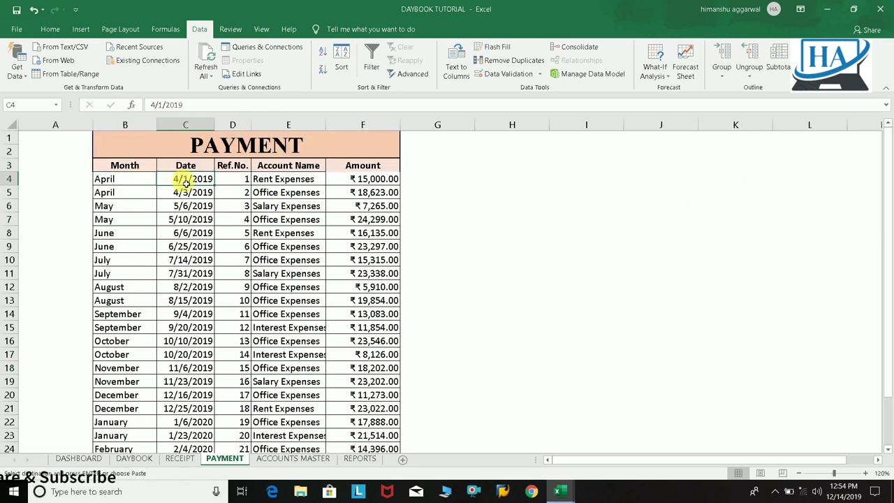
click(139, 179)
click(194, 179)
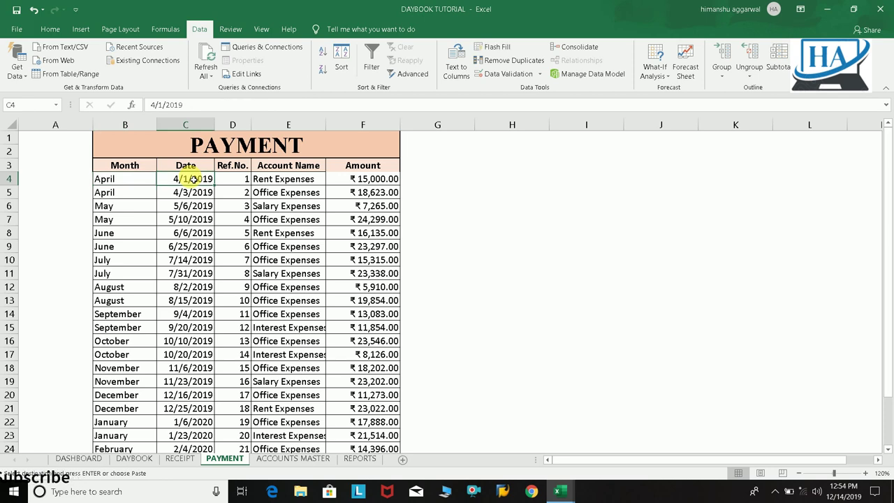
click(244, 180)
click(305, 179)
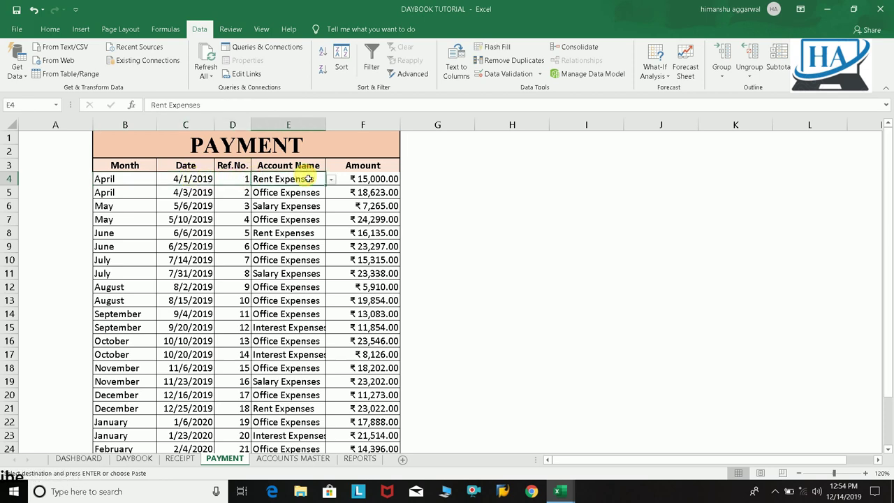
click(355, 179)
click(148, 193)
click(184, 194)
click(236, 194)
click(316, 199)
Recheck the month, date, reference and account cells in rows 4, 5 and 8, plus amount F8.
click(129, 185)
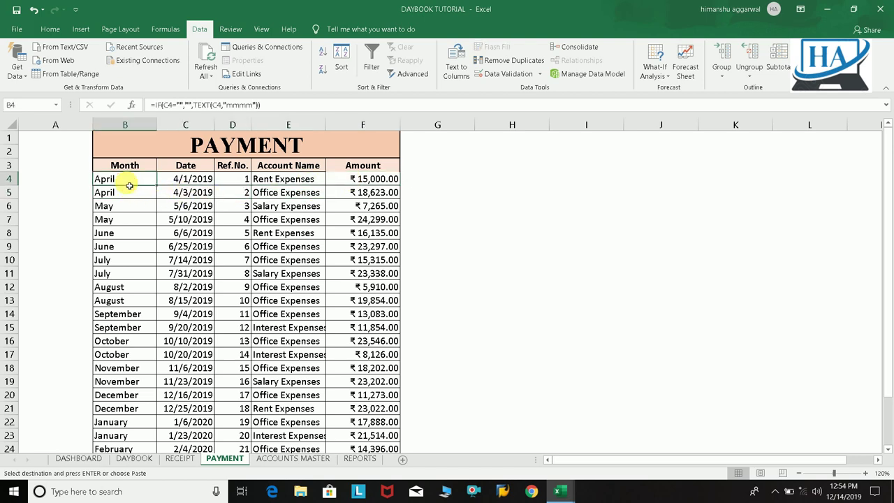
click(124, 196)
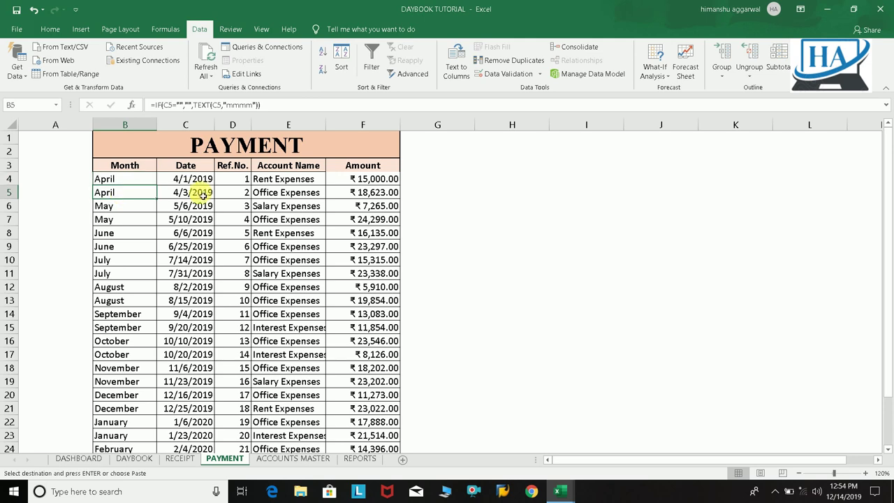
click(204, 194)
click(246, 194)
click(304, 194)
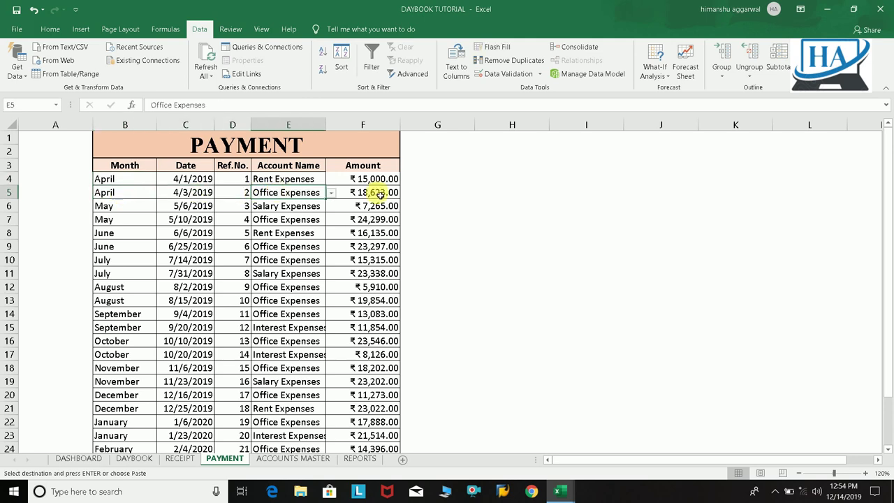
click(136, 234)
click(175, 234)
click(242, 235)
click(293, 234)
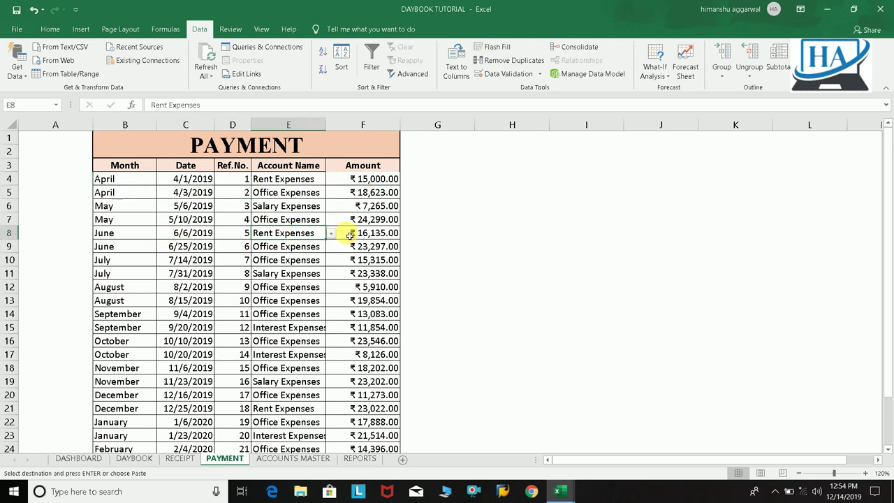
click(351, 236)
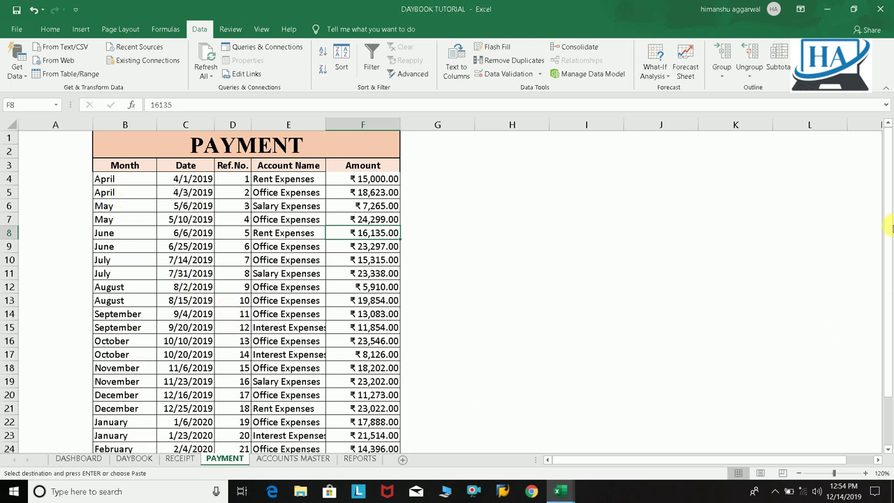
Check the month in B17, then view the B4 month formula without changing it.
scroll(881, 251, down, 2)
click(126, 300)
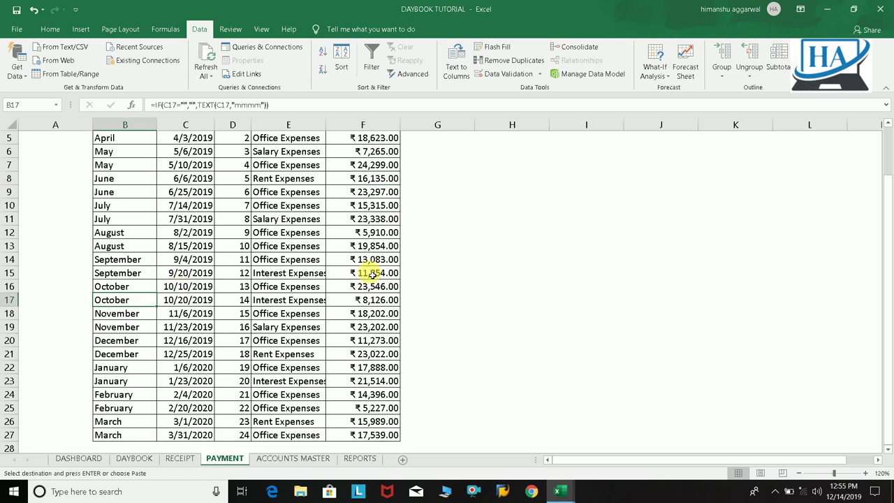
scroll(882, 265, up, 2)
click(175, 182)
click(121, 181)
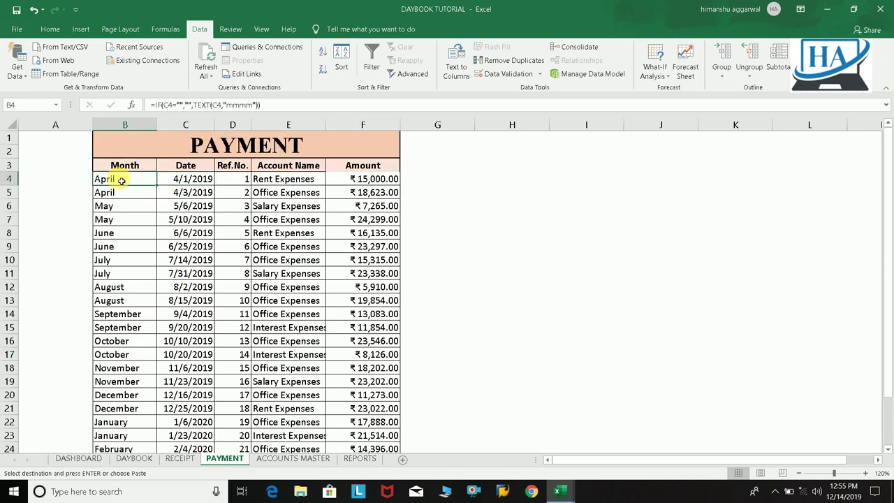
double_click(122, 181)
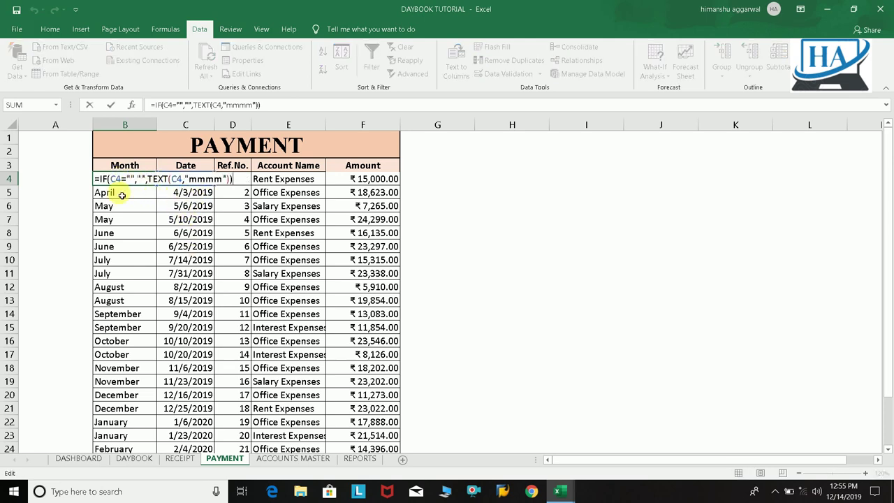
key(Escape)
Check the reference, account name and a couple of payment amounts in column F.
click(233, 179)
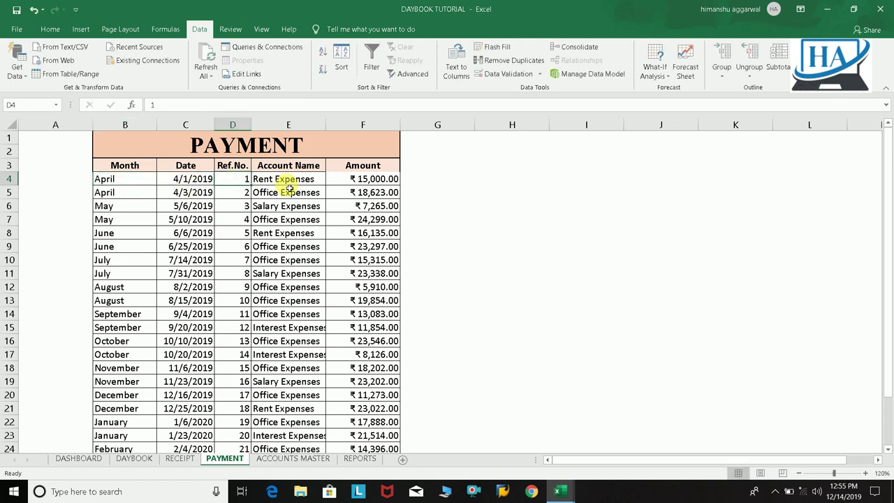
click(290, 185)
click(352, 194)
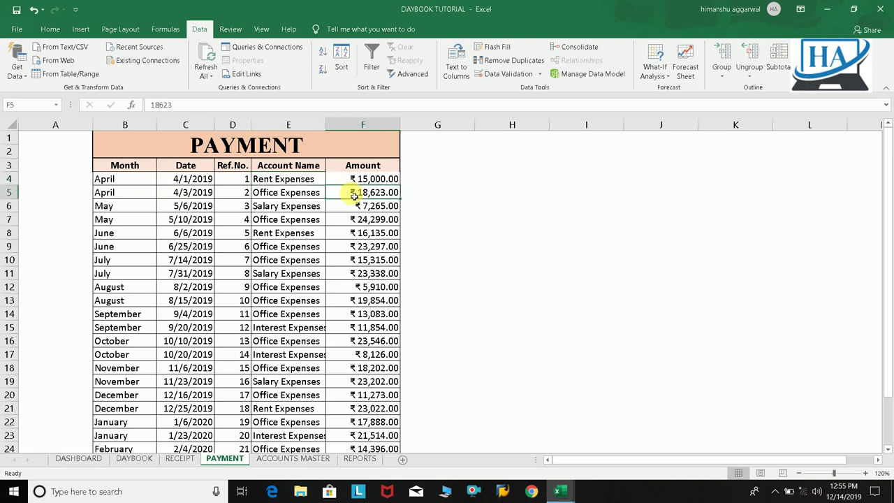
click(352, 381)
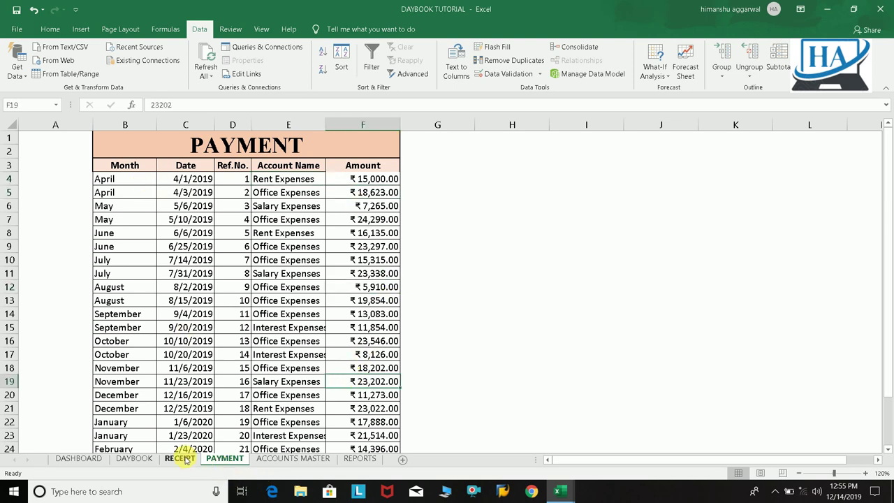
Copy the 24 receipt amounts F4:F27 from the other DAYBOOK workbook's RECEIPT sheet.
click(185, 459)
click(294, 207)
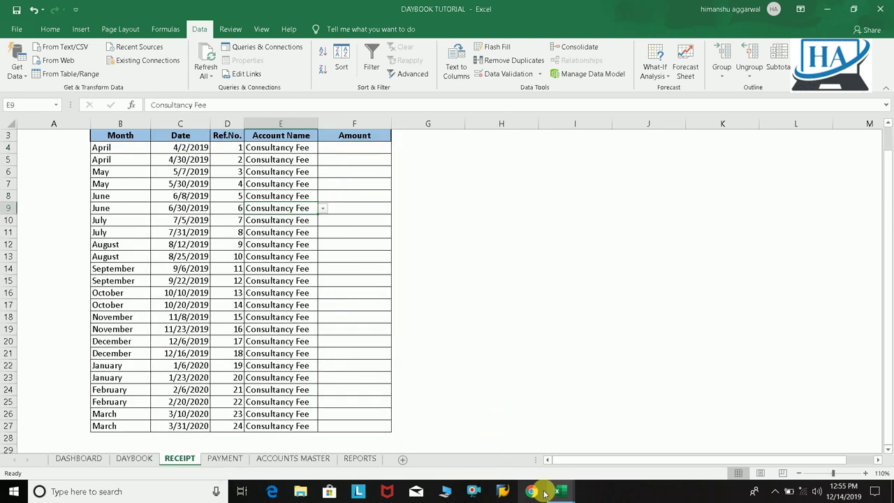
click(529, 455)
click(180, 462)
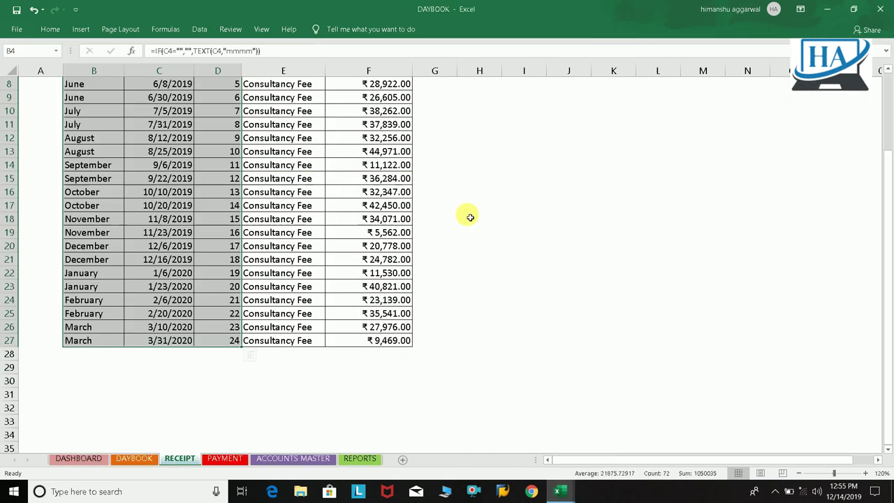
scroll(482, 122, up, 3)
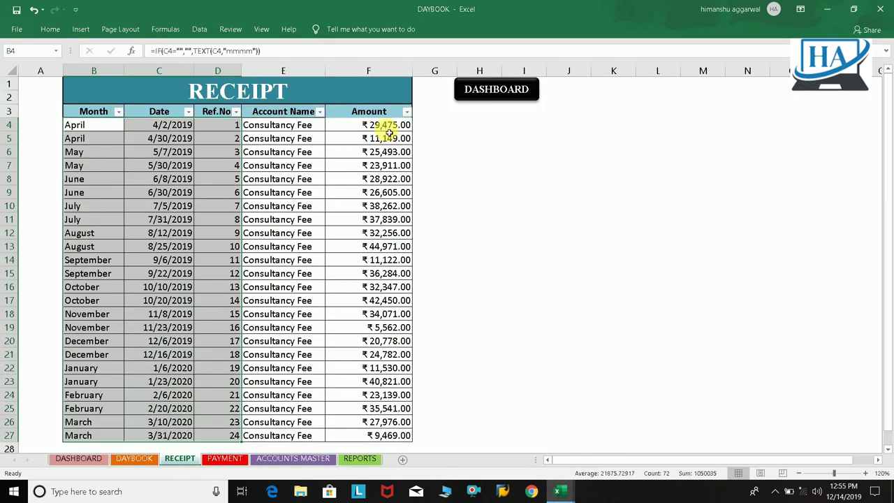
drag(385, 126, 386, 436)
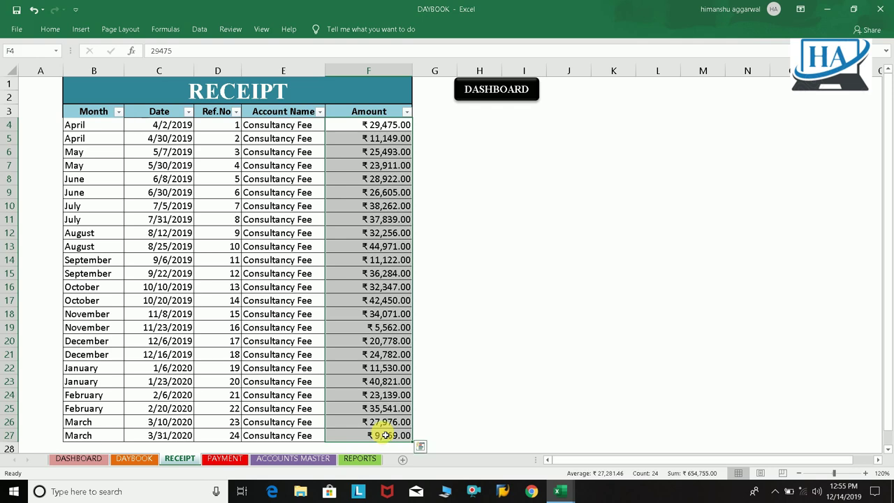
key(ctrl+c)
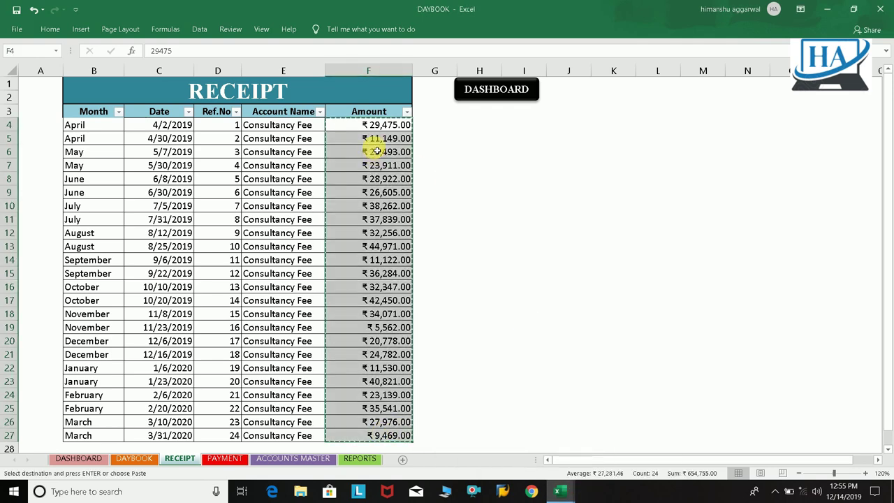
Paste the amounts into the tutorial workbook's RECEIPT Amount column from F4 and save.
click(624, 444)
click(376, 148)
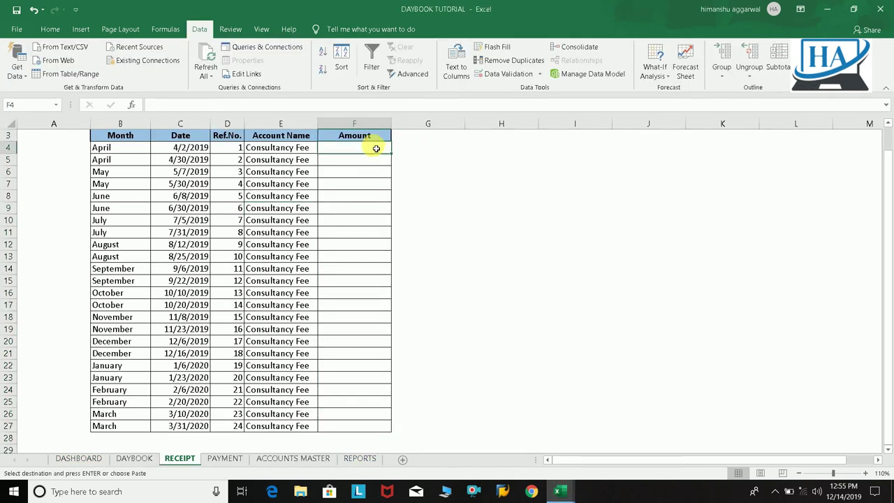
key(ctrl+v)
click(559, 232)
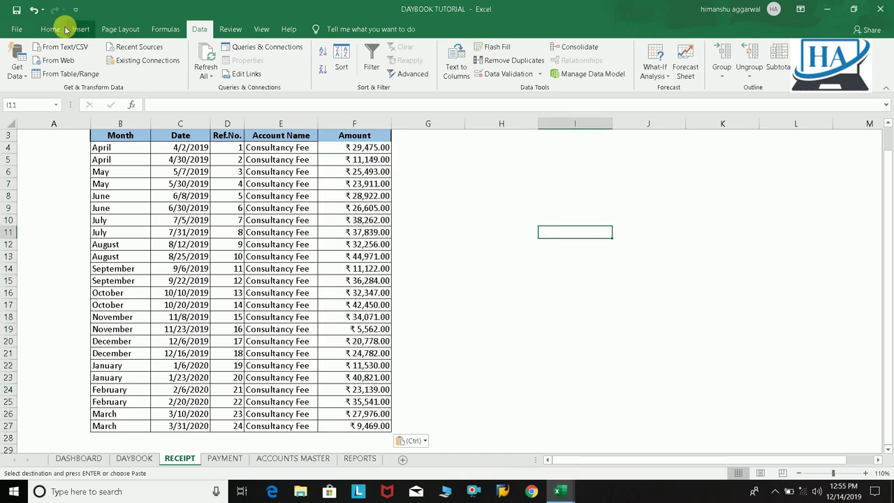
click(17, 9)
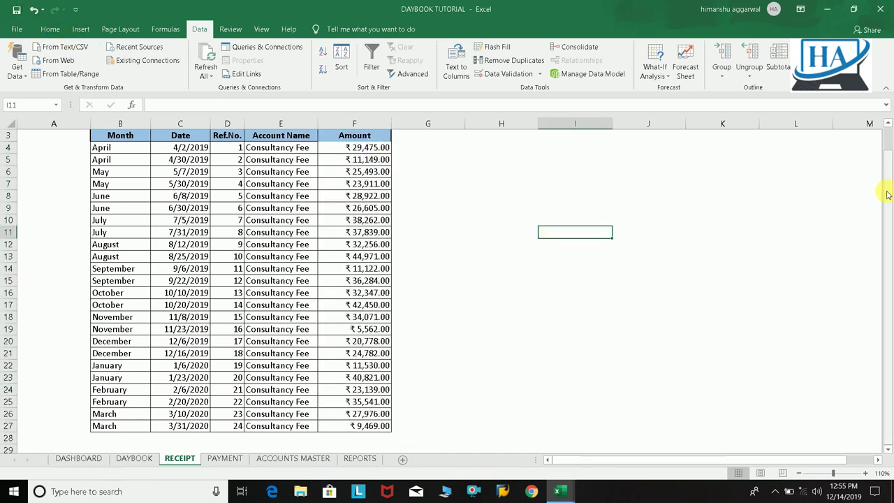
Review RECEIPT dates and accounts, cycle through ACCOUNTS MASTER and PAYMENT, then select DAYBOOK E5.
drag(888, 175, 889, 130)
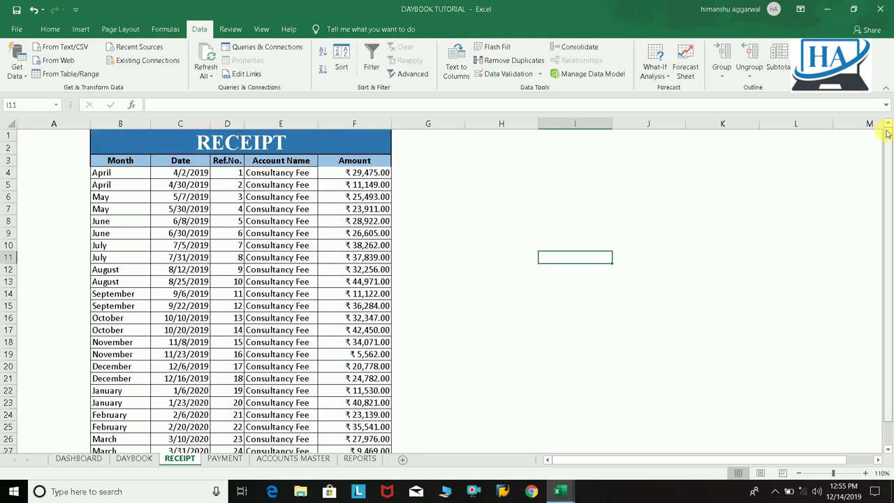
click(192, 174)
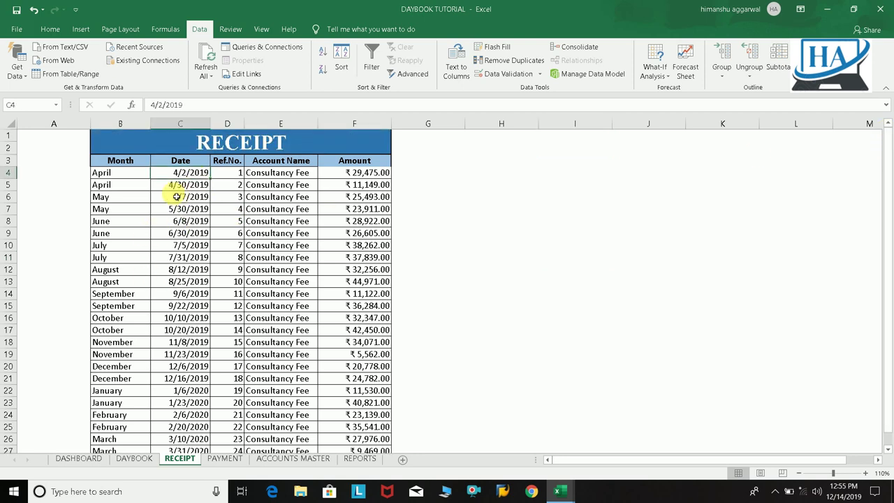
click(283, 176)
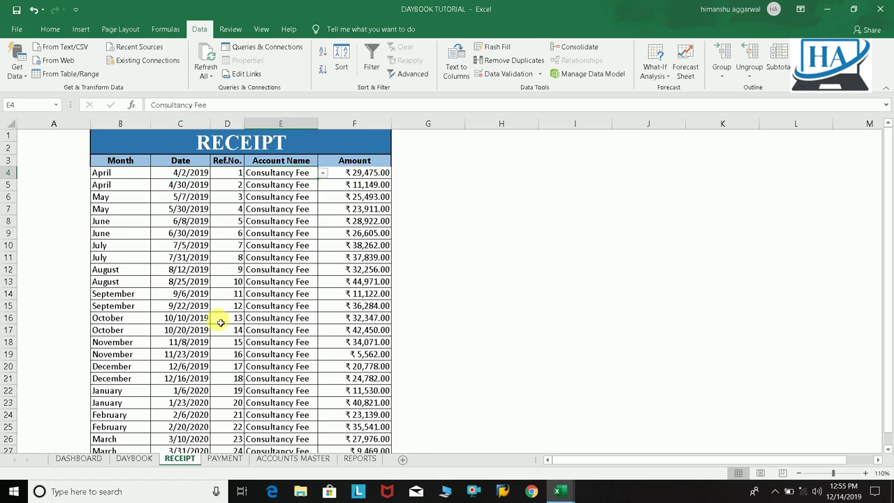
click(293, 459)
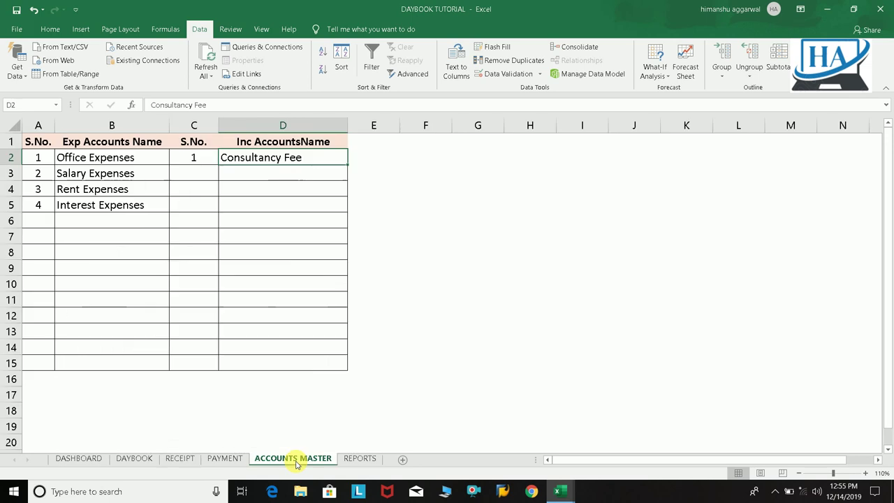
click(225, 459)
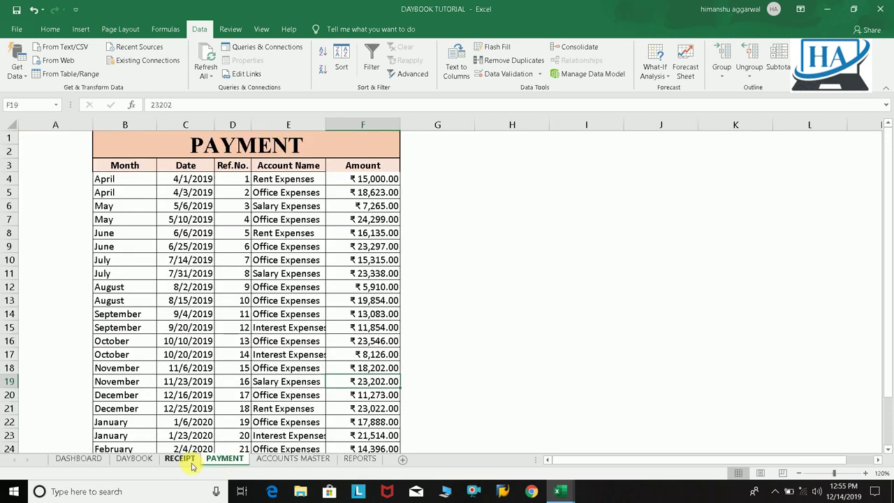
click(191, 459)
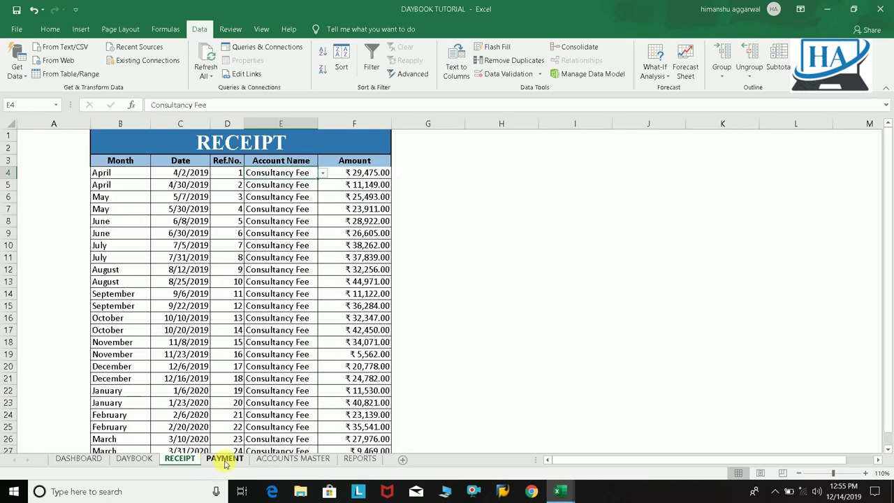
click(225, 459)
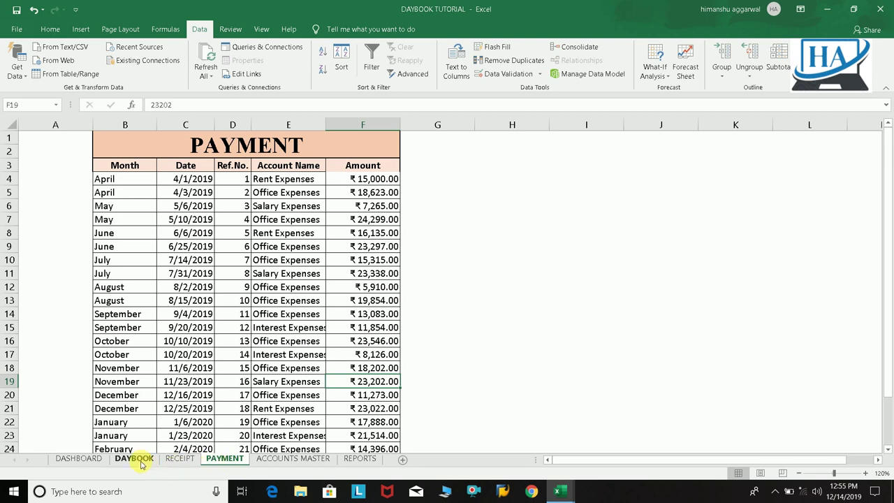
click(140, 459)
click(307, 202)
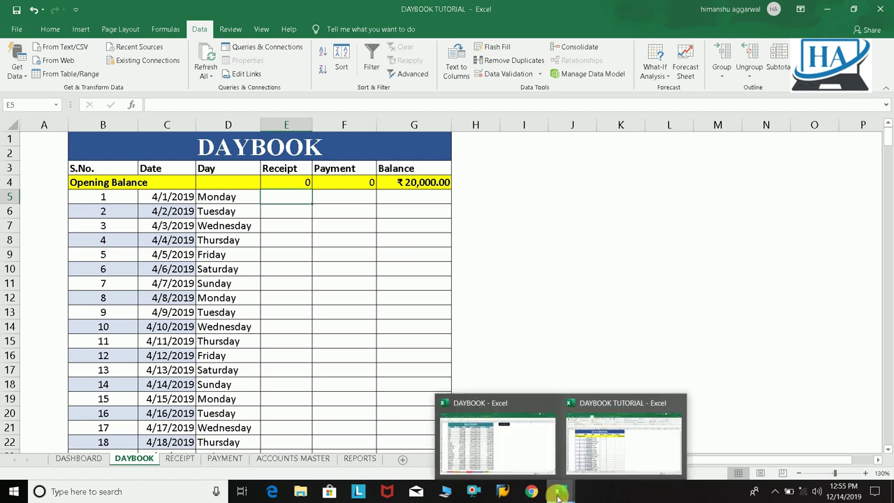
click(528, 453)
click(137, 459)
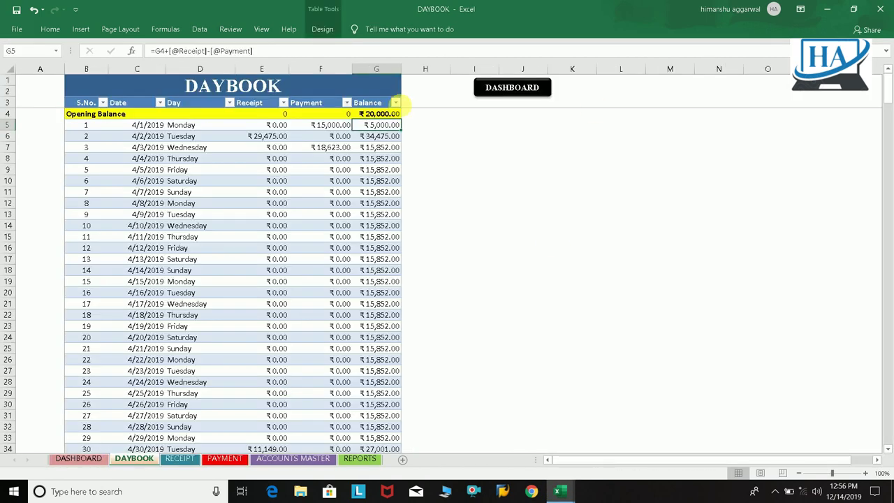
click(272, 127)
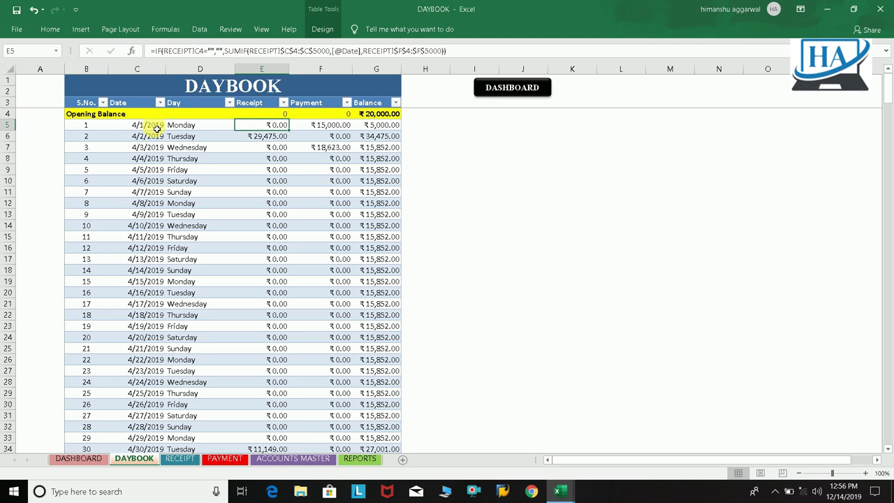
click(562, 492)
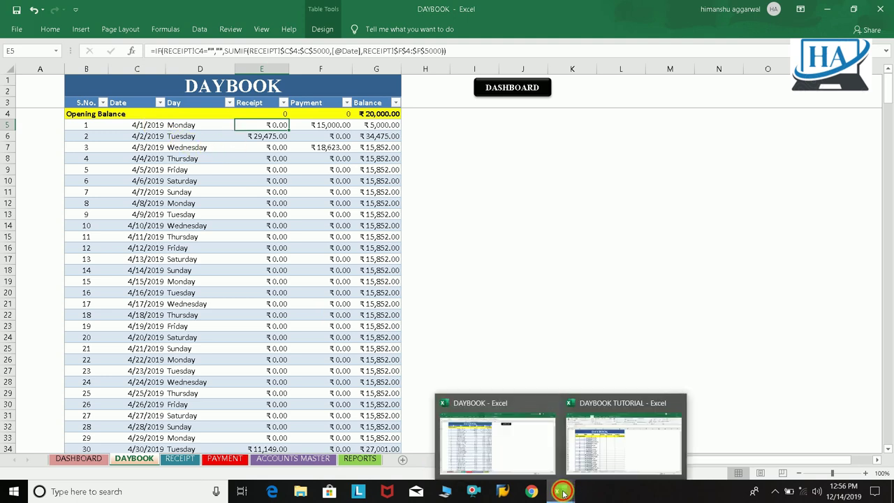
click(624, 433)
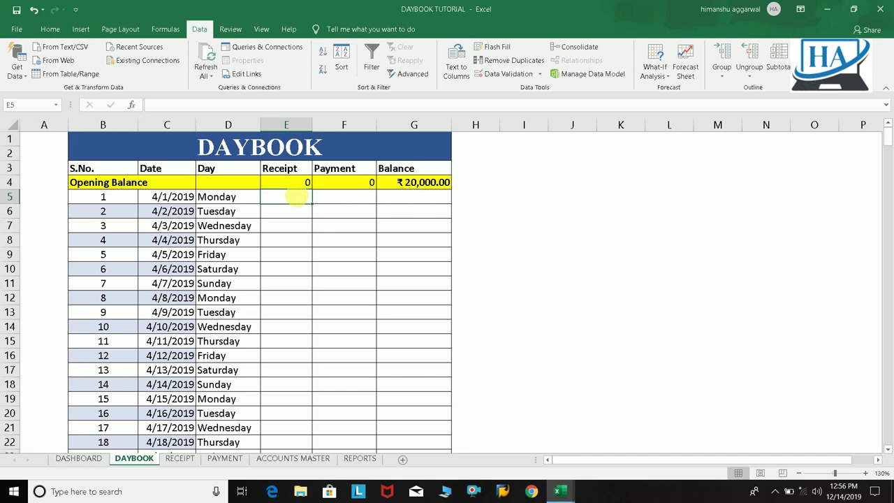
In E5 start the formula =IF(RECEIPT!C4="","", testing for a blank first receipt date.
text(=if)
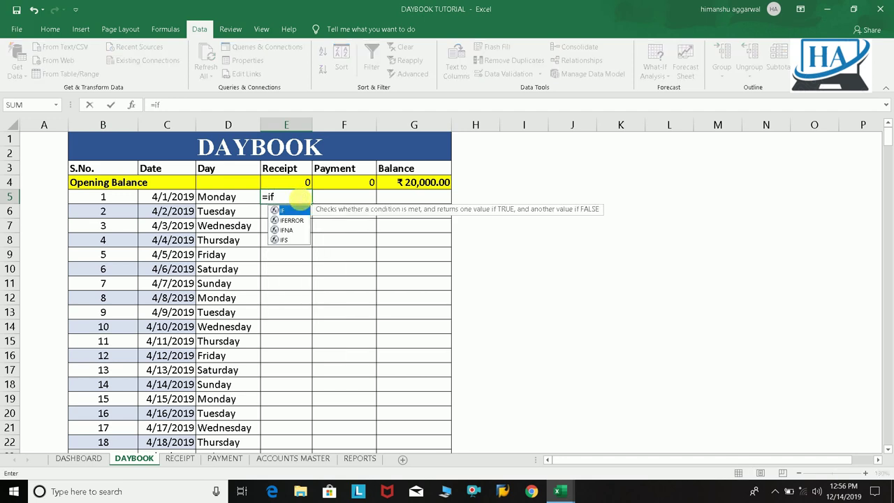
key(Tab)
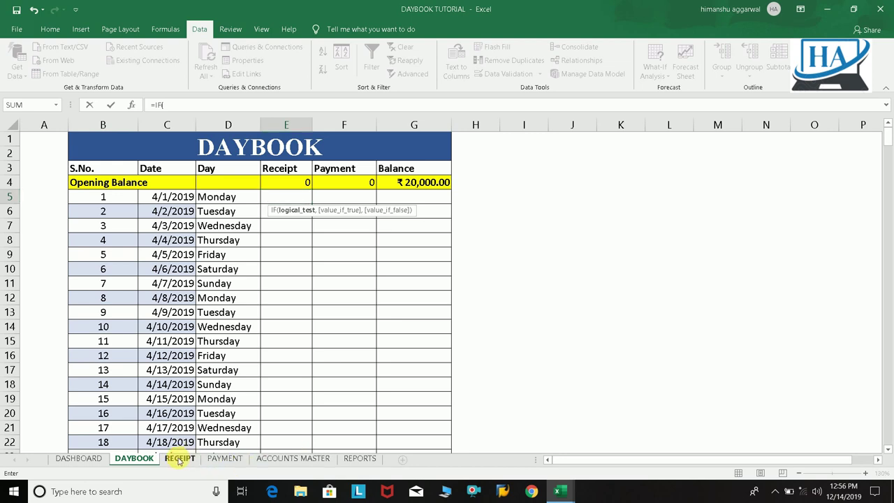
click(179, 459)
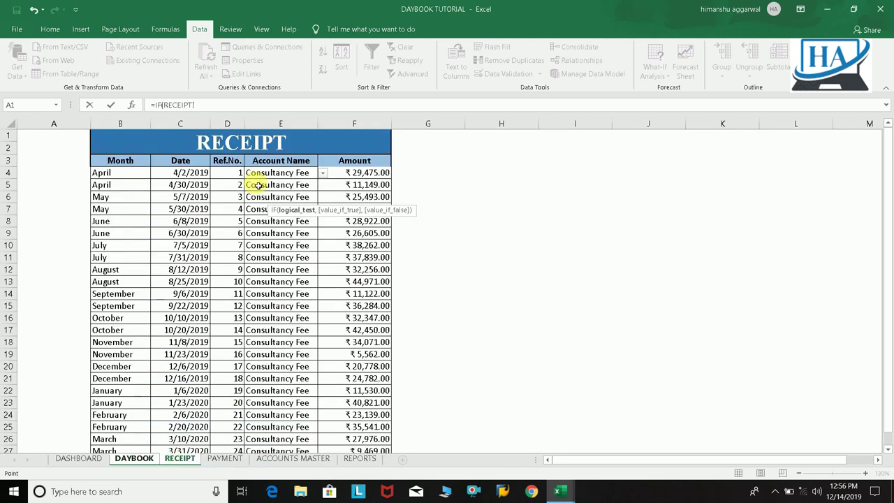
click(189, 173)
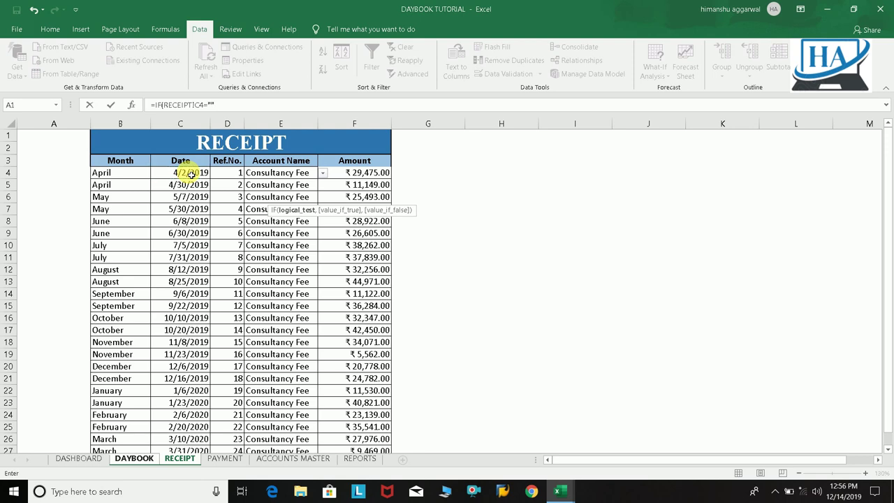
text(,"")
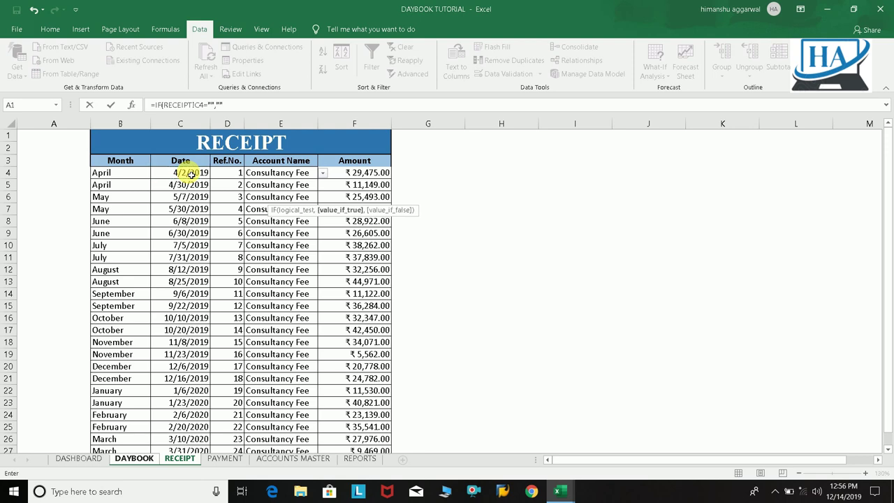
text(,)
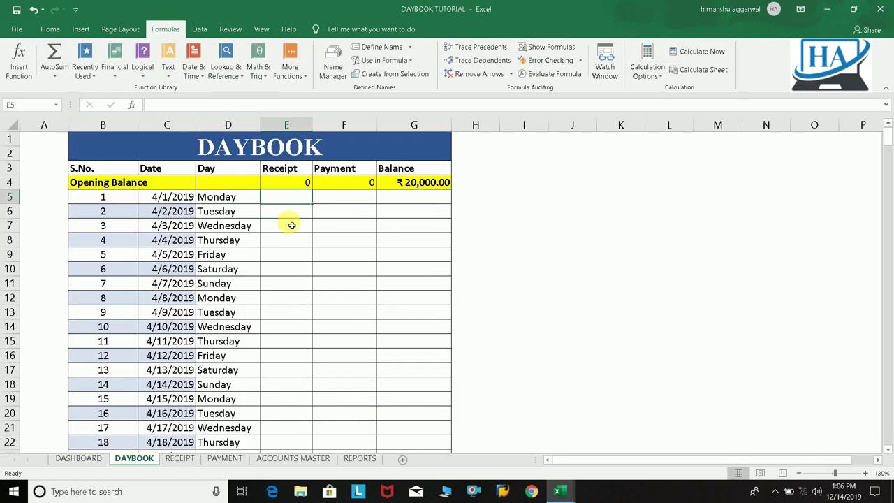
Glance over the RECEIPT and PAYMENT sheets, then pick DAYBOOK Receipt cell E5.
click(181, 459)
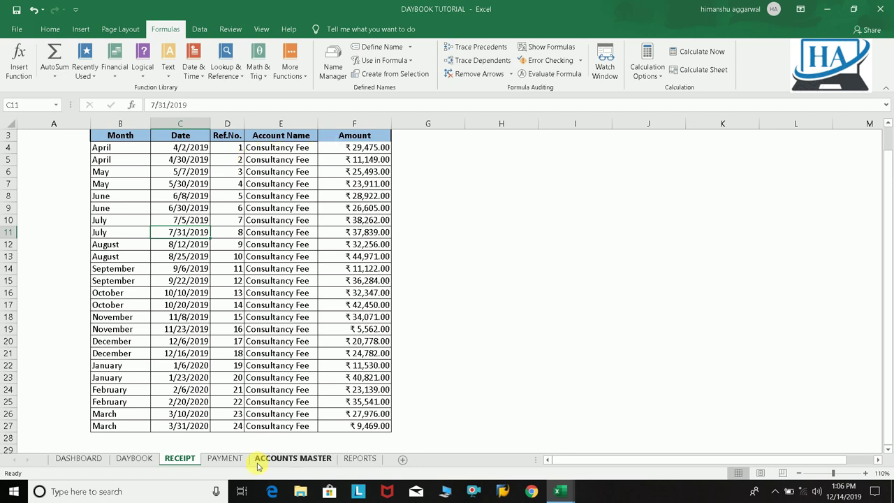
click(224, 458)
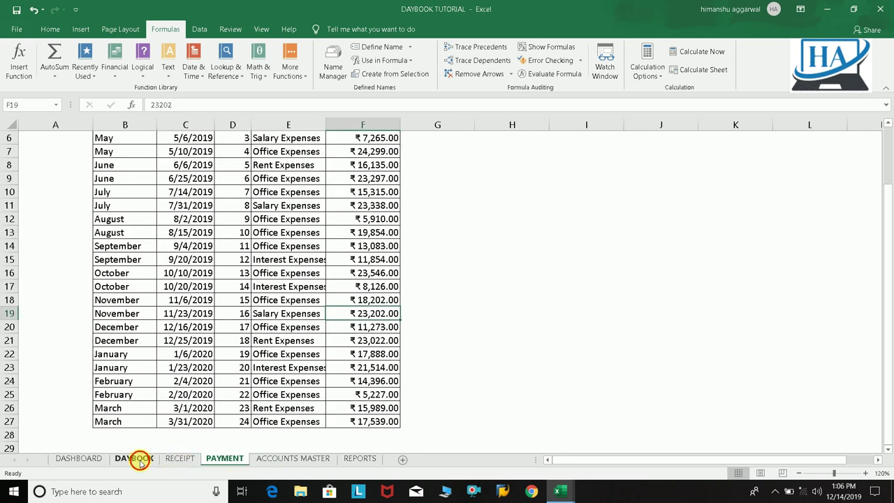
click(134, 458)
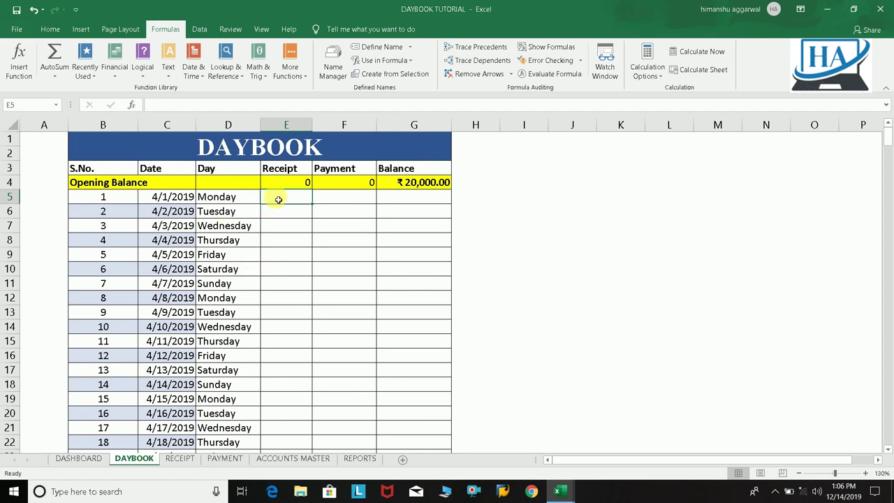
click(185, 200)
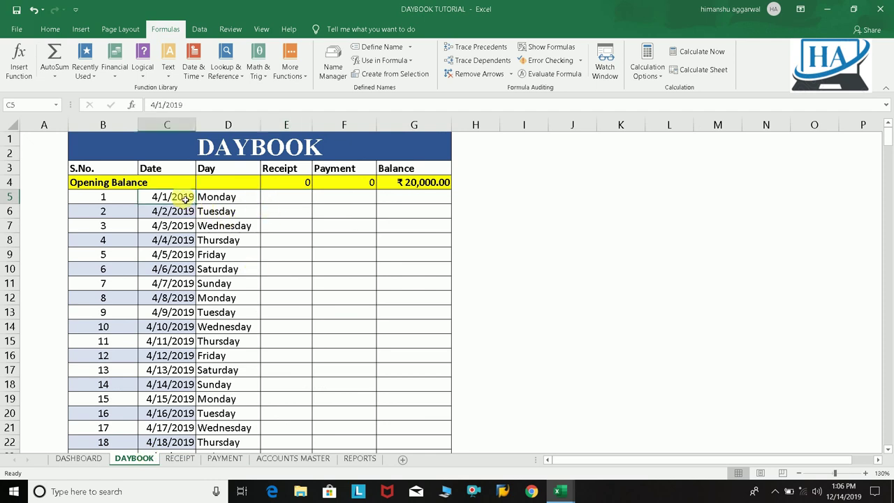
click(288, 201)
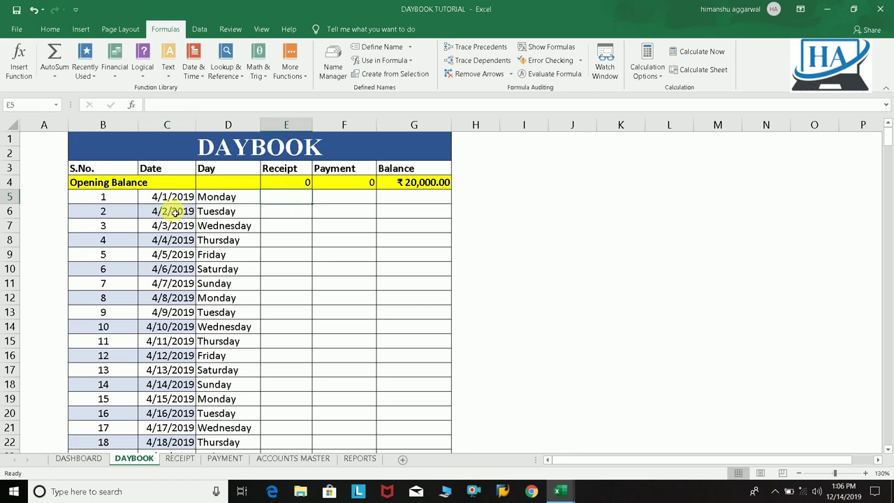
click(348, 201)
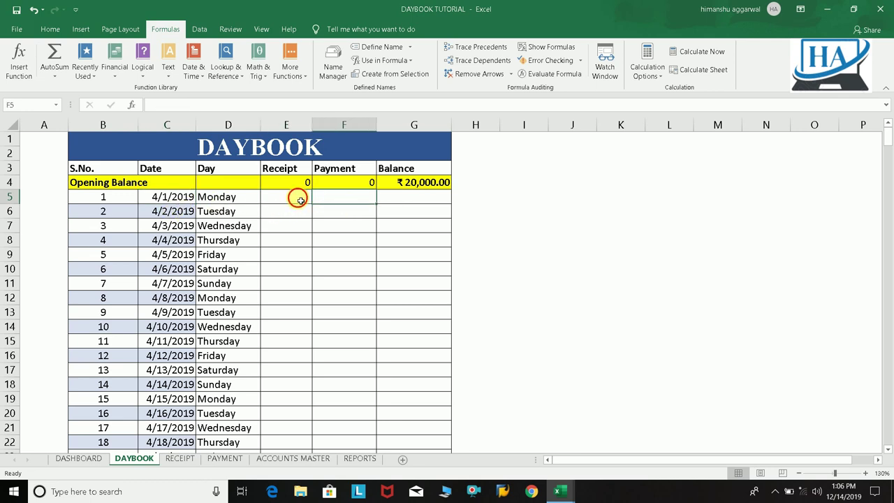
click(300, 200)
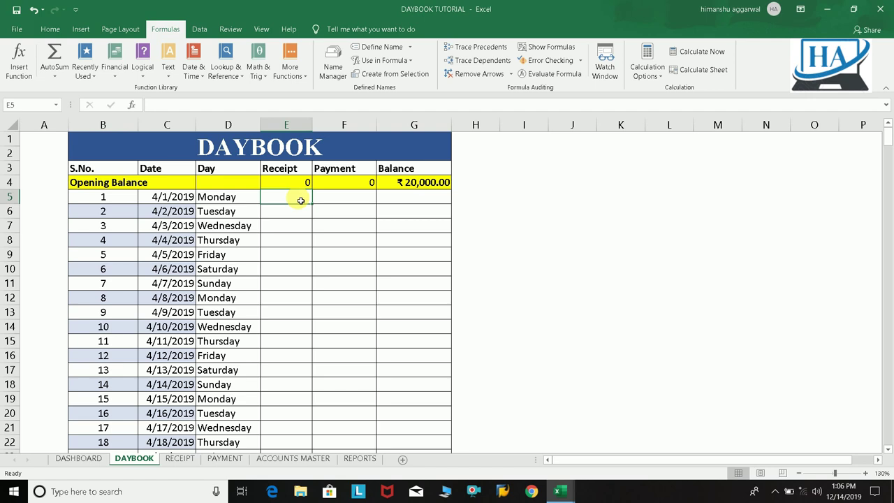
Enter =SUMIF(RECEIPT!C4:C27, C5, RECEIPT!F4:F27) in E5 to total that day's receipts.
text(=sum)
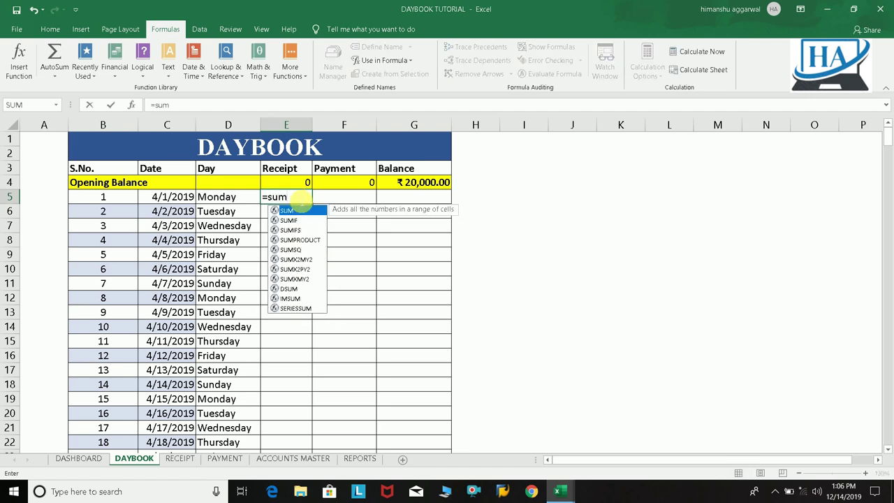
key(Down)
key(Tab)
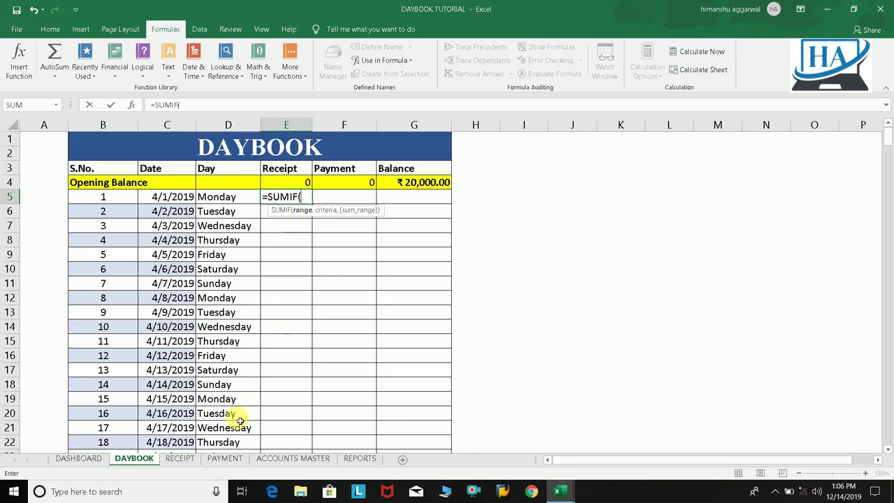
click(180, 459)
drag(184, 148, 189, 426)
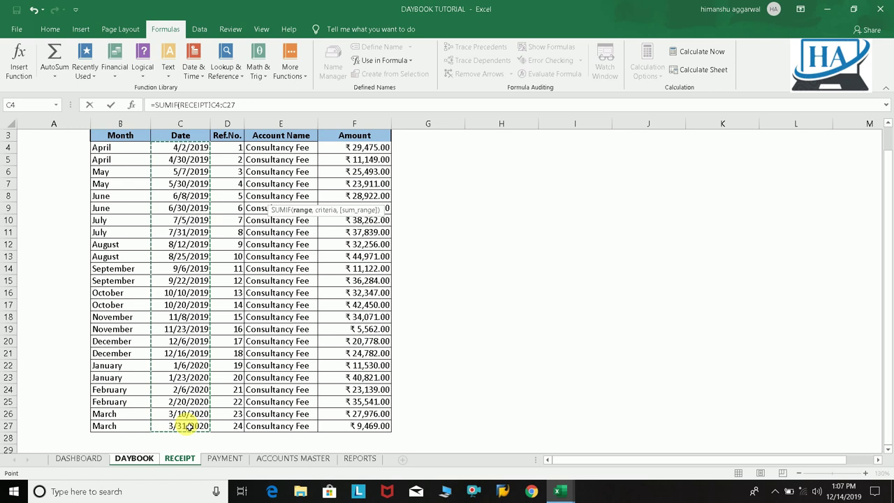
text($C$27,)
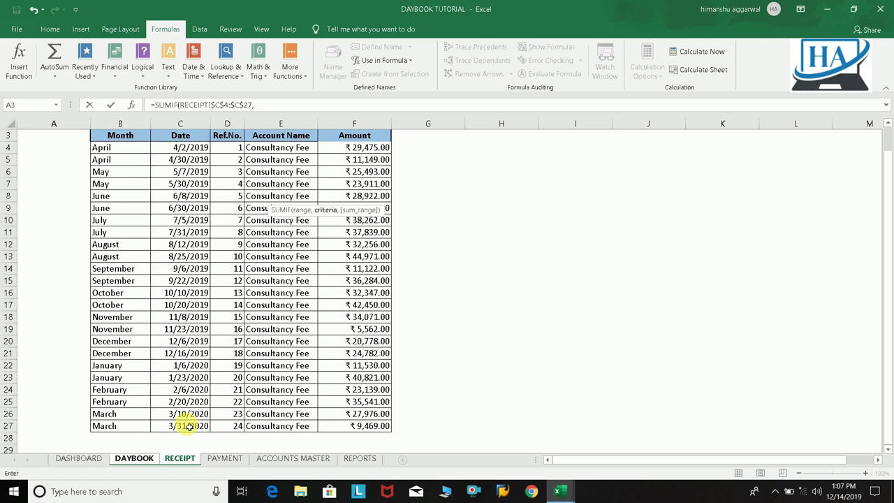
click(137, 459)
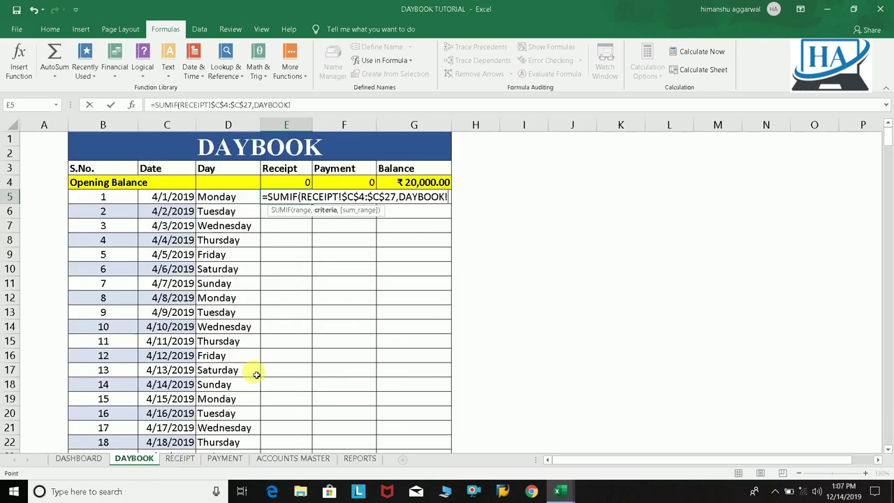
click(171, 198)
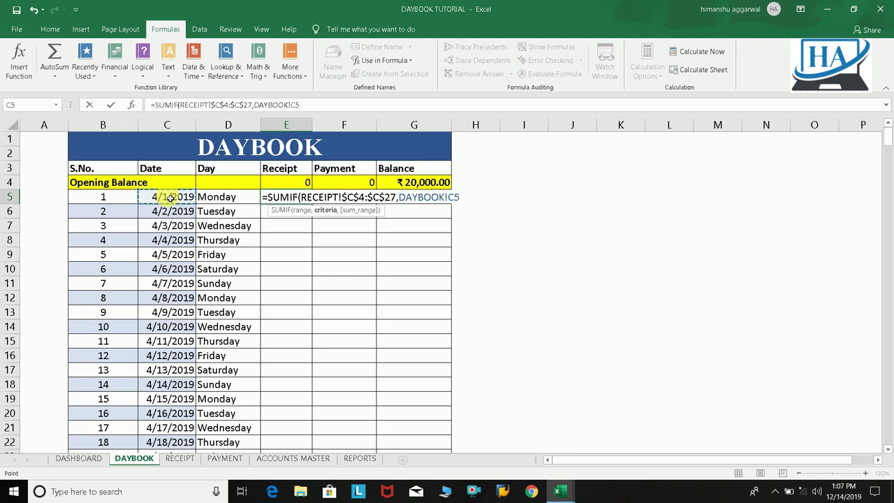
text(,)
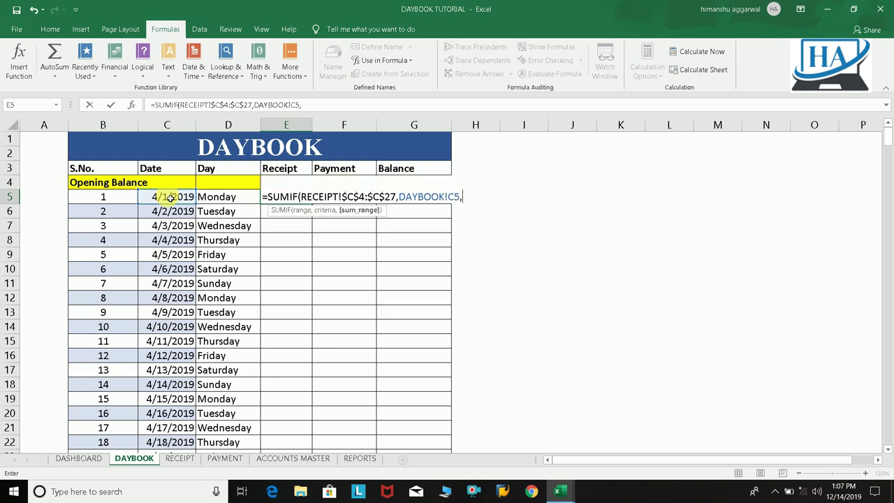
click(179, 458)
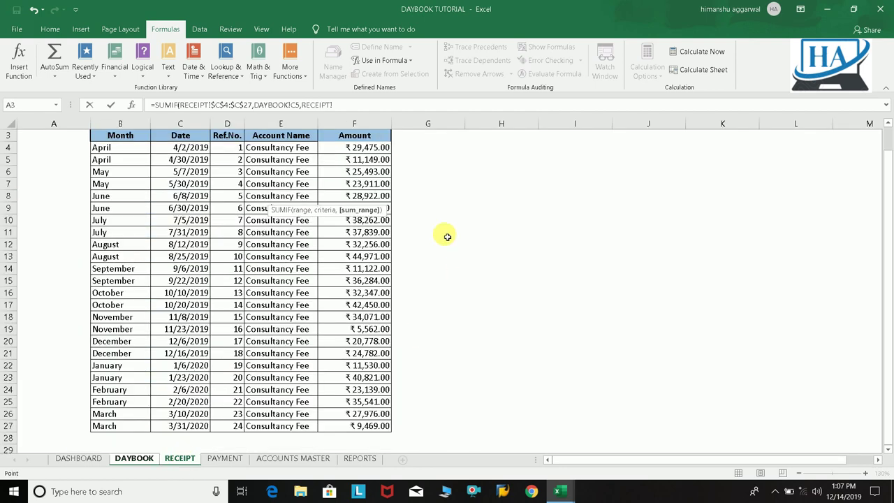
drag(370, 148, 361, 433)
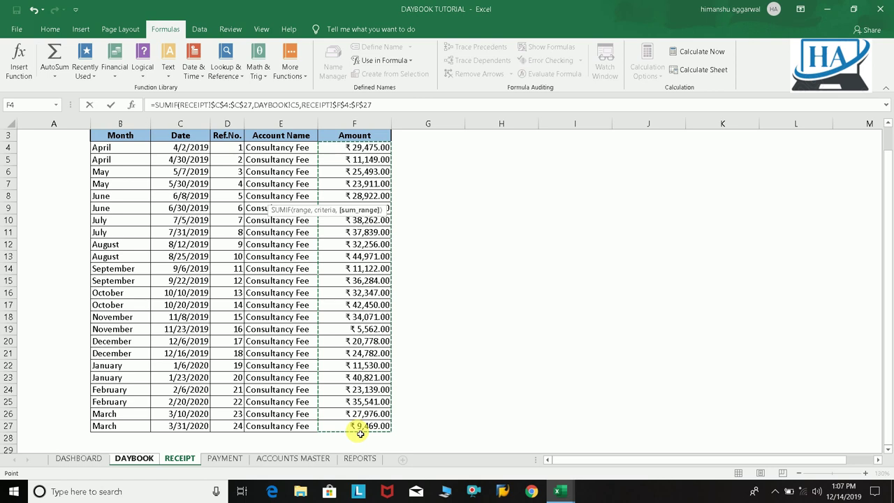
text())
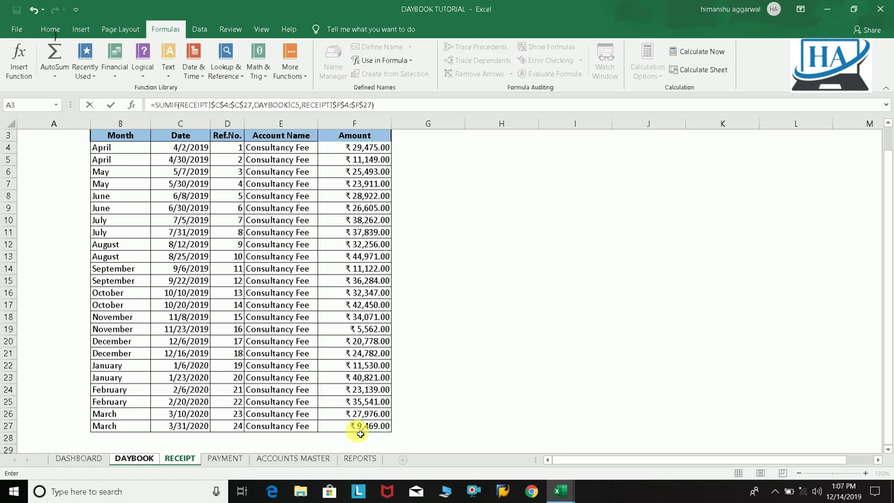
key(Return)
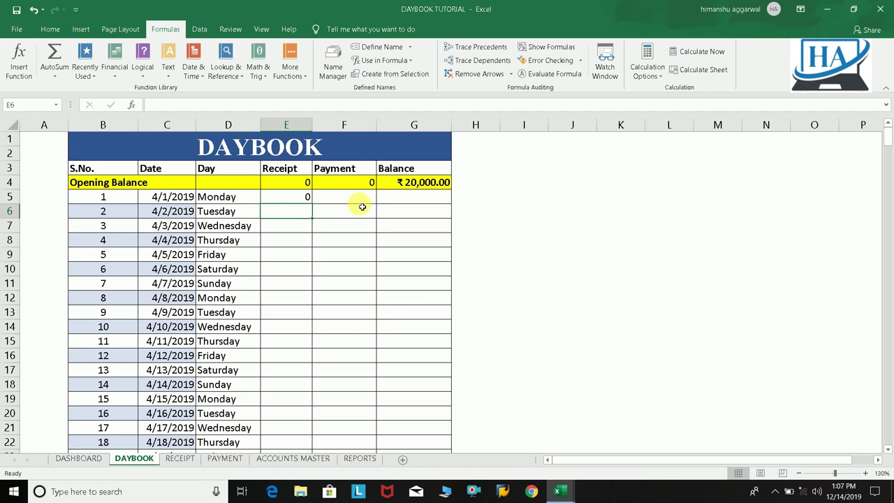
In F5 begin a SUMIF using the PAYMENT dates C4:C27 as the test range.
click(359, 202)
text(=sum)
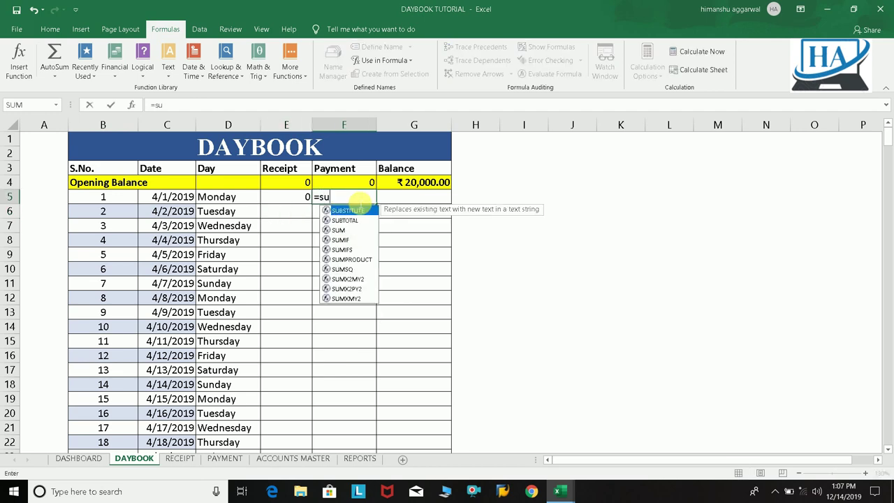
key(Down)
key(Tab)
click(179, 459)
click(224, 459)
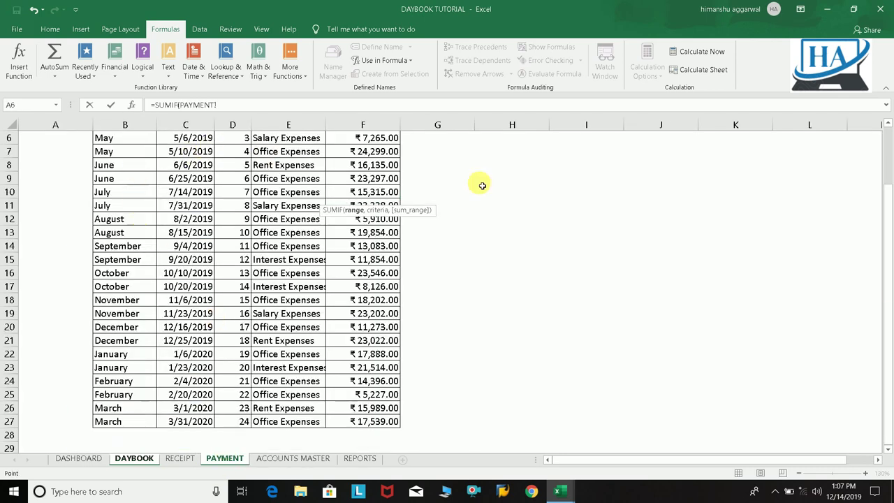
drag(889, 293, 891, 187)
mouse_move(184, 179)
mouse_down()
mouse_move(185, 466)
mouse_move(193, 429)
mouse_up()
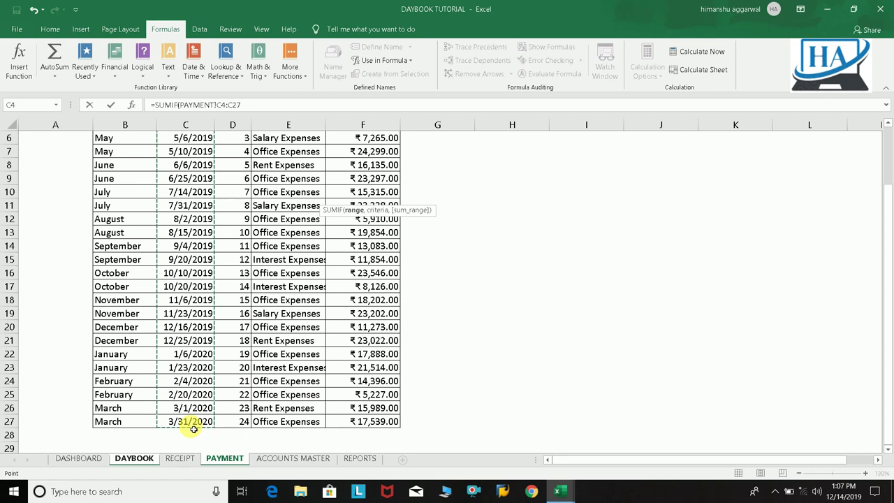
text(,)
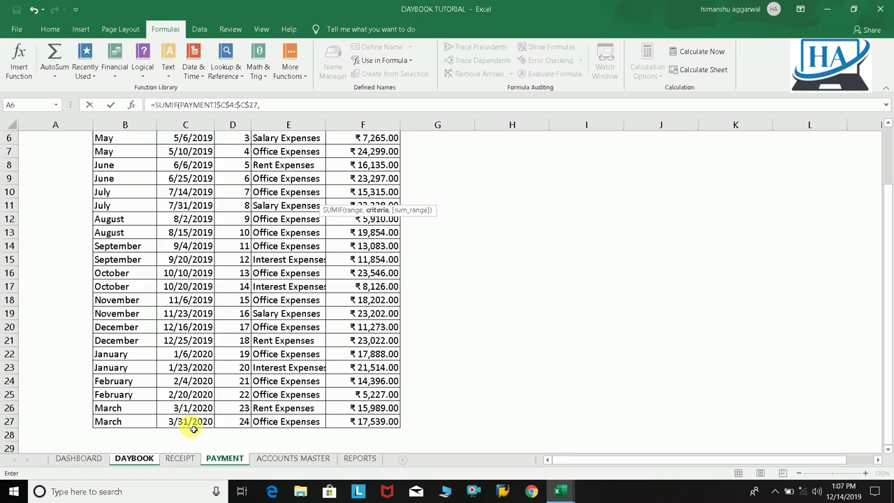
Complete it with DAYBOOK C5 as criteria and PAYMENT amounts F4:F27 as the sum range.
click(150, 460)
click(176, 198)
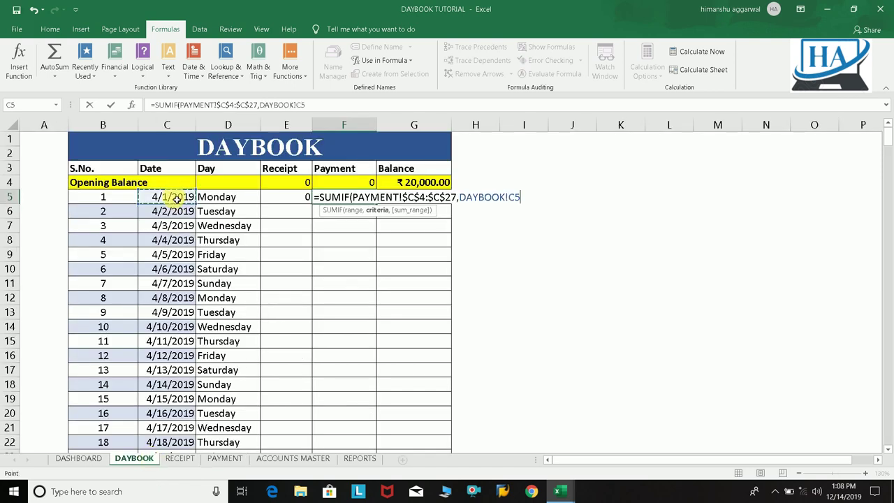
text(,)
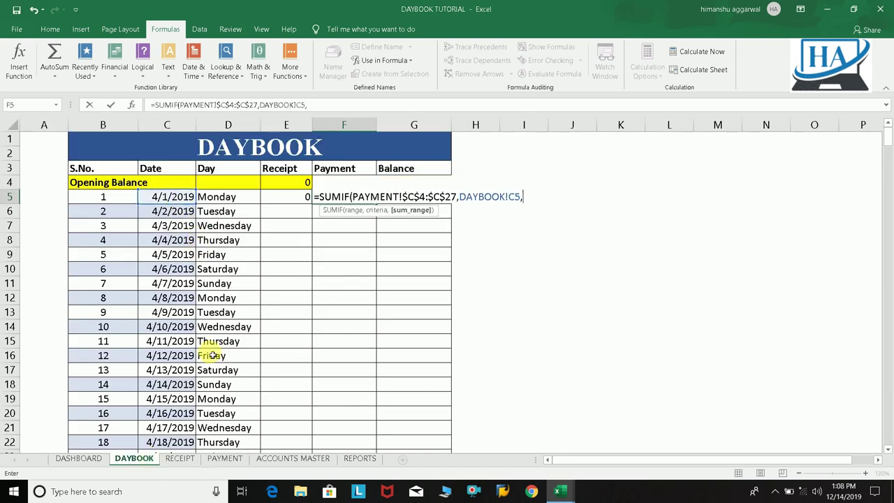
click(219, 454)
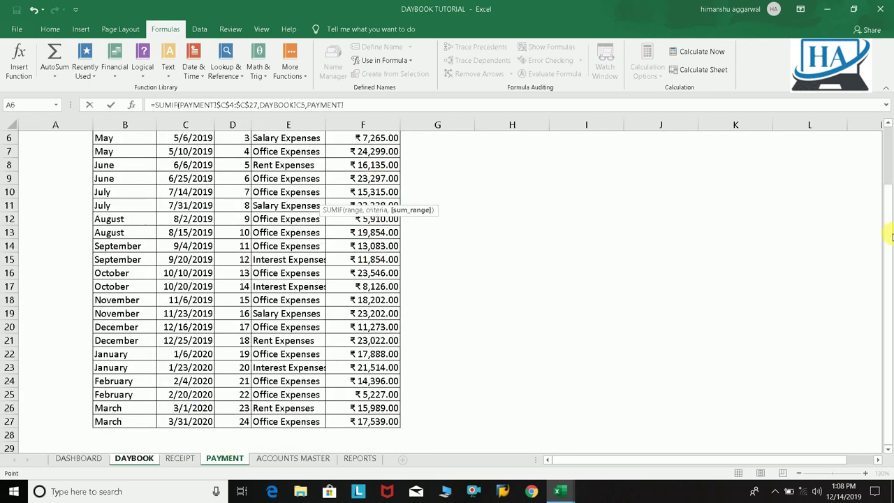
scroll(377, 180, up, 2)
drag(377, 181, 381, 429)
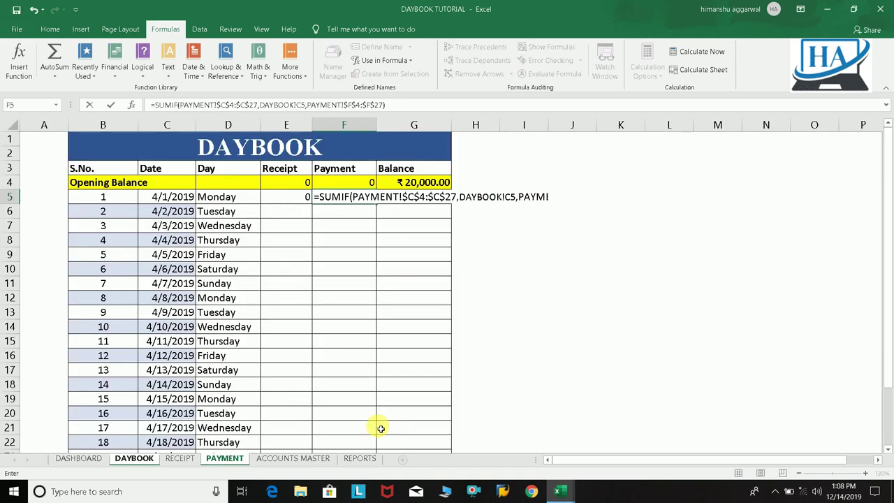
key(Return)
Copy the E5:F5 SUMIF formulas down the whole DAYBOOK table.
drag(302, 197, 358, 197)
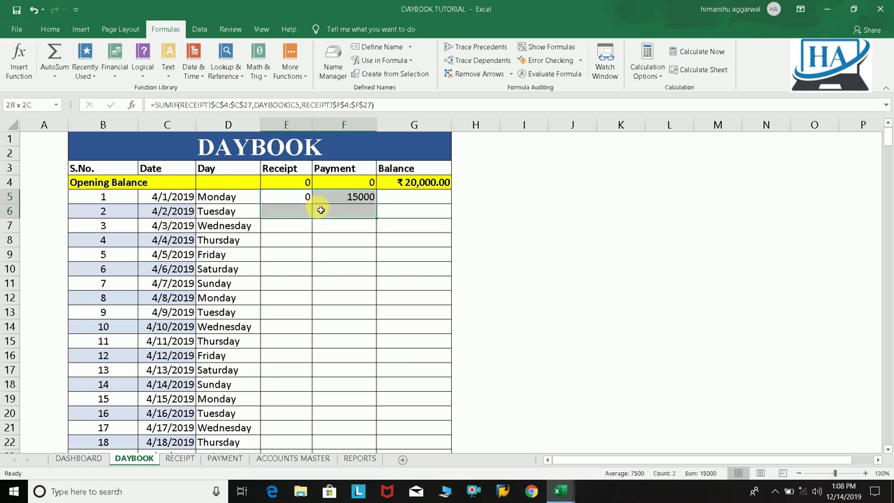
double_click(381, 205)
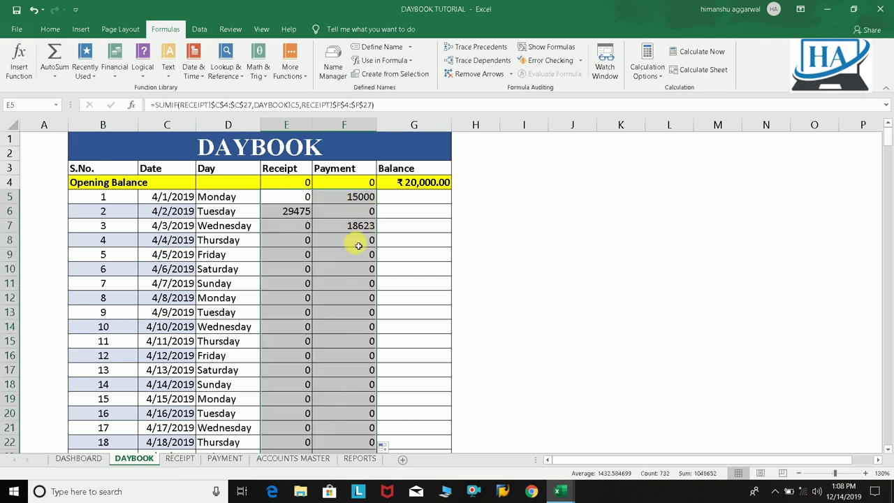
click(309, 269)
Browse down through the filled daily totals, then scroll back to the top.
key(Down)
key(Down)
key(Down)
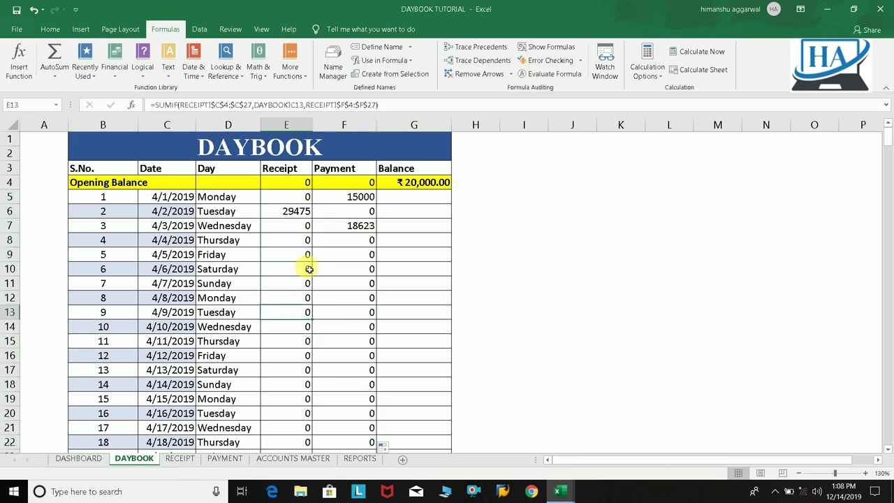
key(Down)
key(Down)
key(Down)
key(Down)
key(Down)
key(Down)
key(Down)
key(Down)
key(Down)
key(Up)
key(Up)
key(Up)
key(Up)
key(Up)
key(Up)
key(Up)
key(Up)
key(Up)
key(Down)
key(Down)
key(Down)
key(Down)
key(Down)
key(Down)
key(Down)
key(Down)
key(Down)
key(Down)
key(Down)
key(Down)
key(Down)
key(Down)
key(Down)
key(Down)
key(Down)
key(Down)
key(Down)
key(Down)
key(Down)
key(Down)
key(Down)
key(Down)
key(Down)
key(Down)
key(Down)
key(Down)
key(Down)
key(Down)
key(Down)
key(Down)
key(Down)
key(Down)
key(Down)
key(Down)
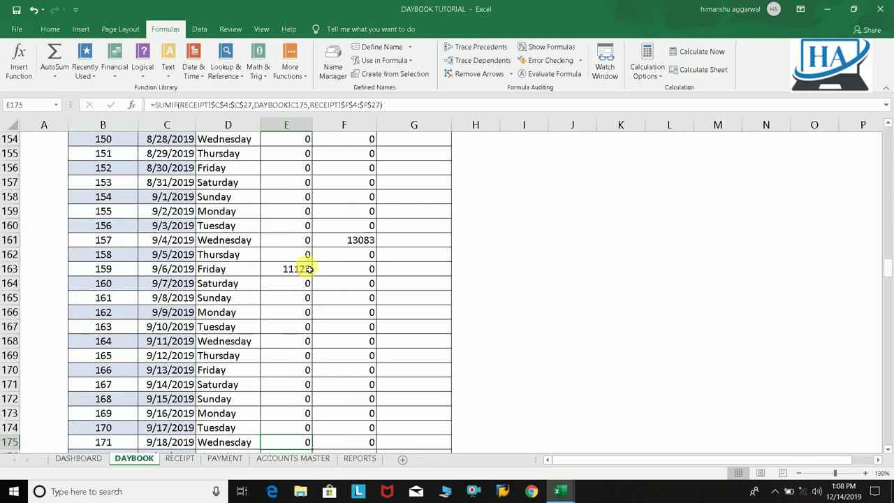
key(Down)
key(Down)
key(Down)
key(Down)
key(Down)
key(Down)
key(Down)
key(Down)
key(Down)
key(Down)
key(Down)
key(Down)
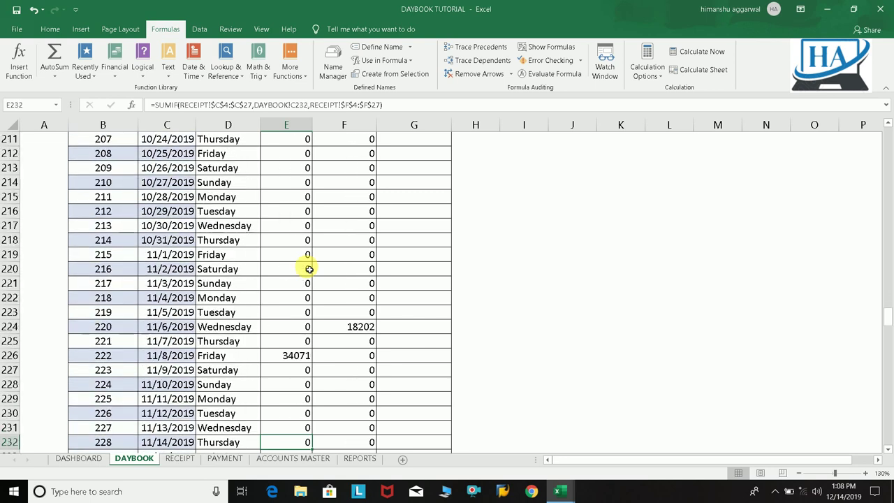
click(46, 30)
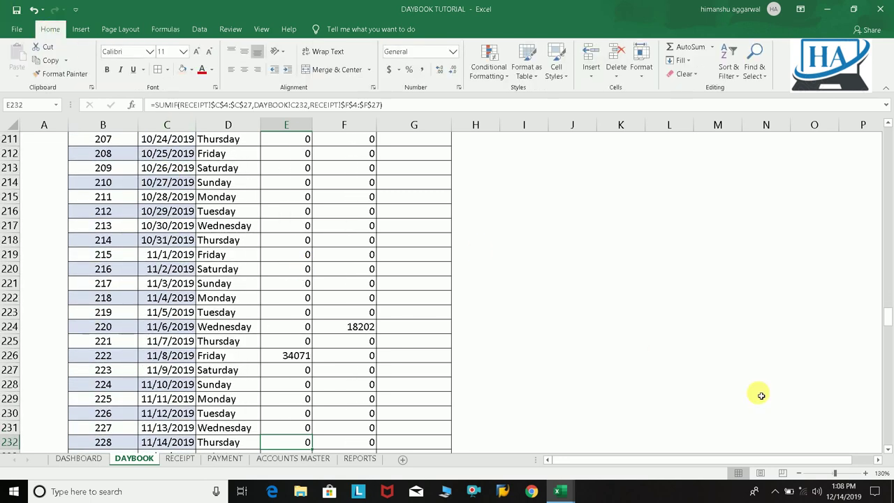
drag(888, 318, 891, 459)
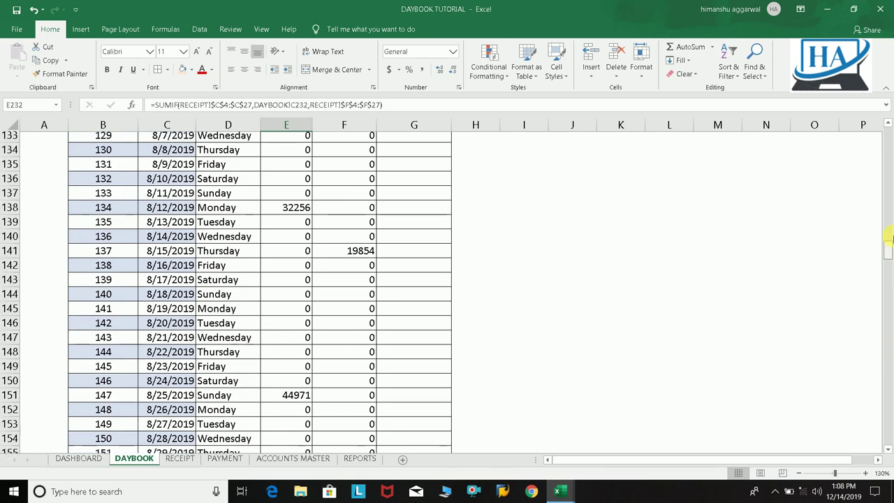
drag(891, 427, 889, 124)
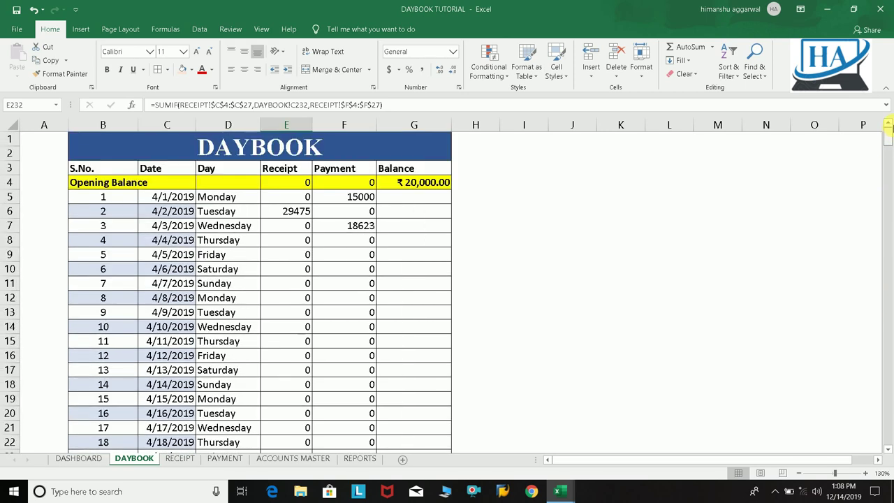
Enter the running balance formula =G4+E5-F5 in G5.
click(431, 196)
text(=)
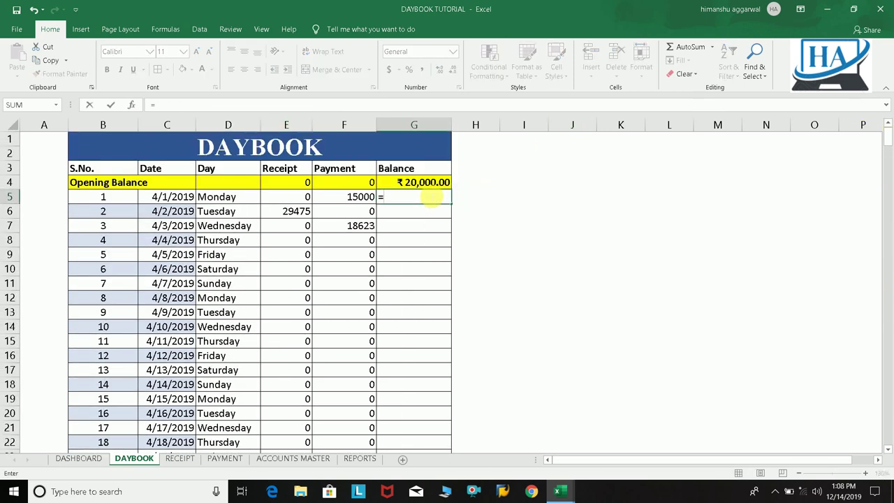
key(Up)
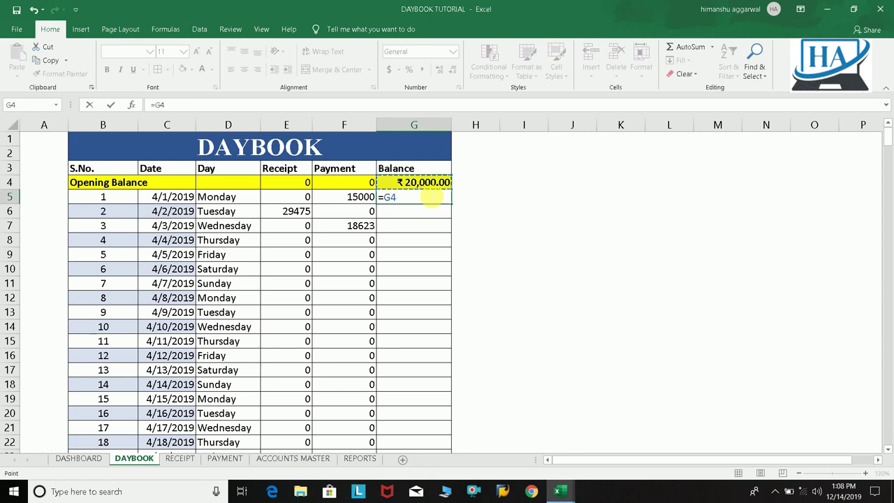
text(+)
key(Left)
key(Left)
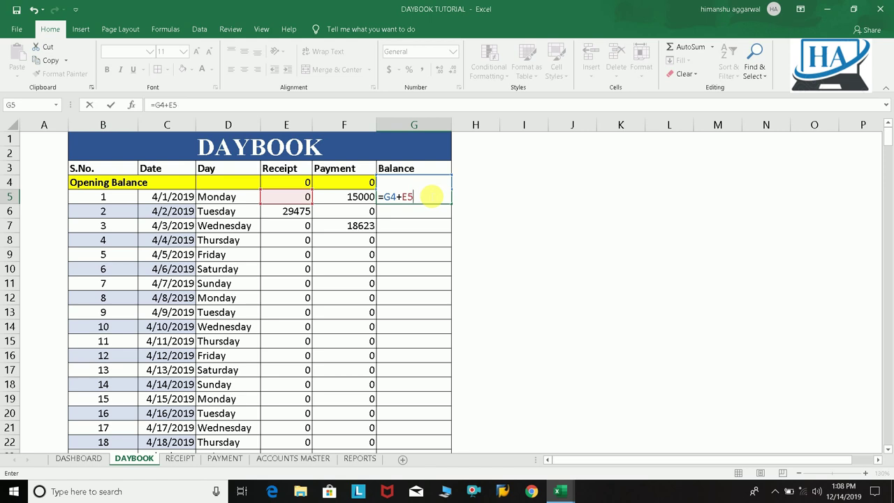
key(Left)
key(Return)
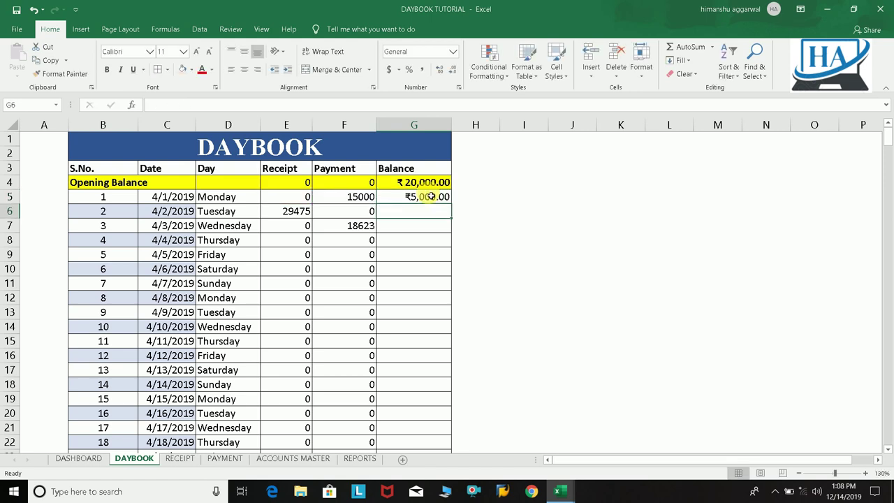
Copy the balance formula down column G and spot-check balances such as G34 and G40.
click(431, 197)
double_click(451, 203)
mouse_move(423, 198)
mouse_down()
mouse_move(429, 475)
mouse_move(425, 452)
mouse_up()
click(422, 376)
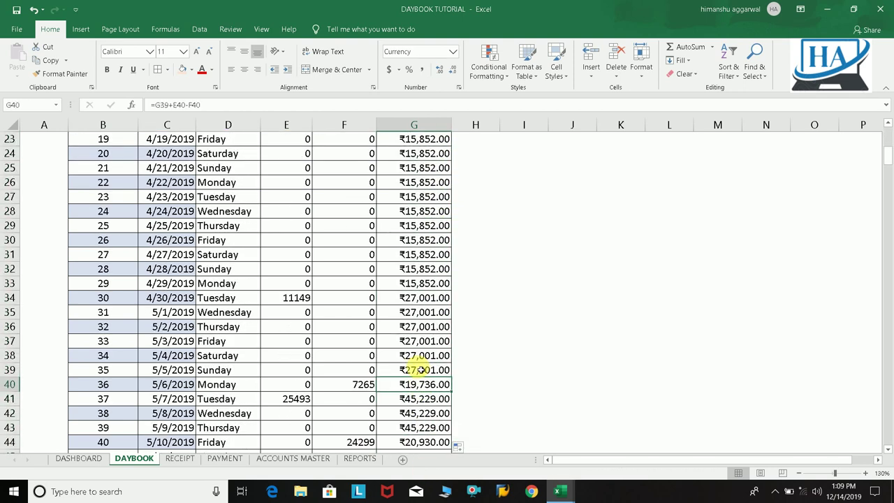
key(Left)
key(Left)
key(Left)
key(Left)
key(Left)
key(Left)
key(Up)
key(Up)
key(Up)
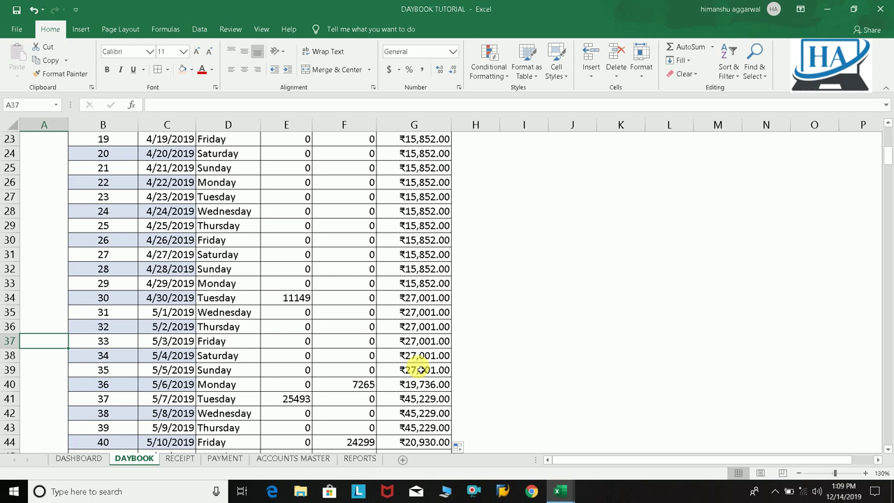
click(420, 370)
click(406, 300)
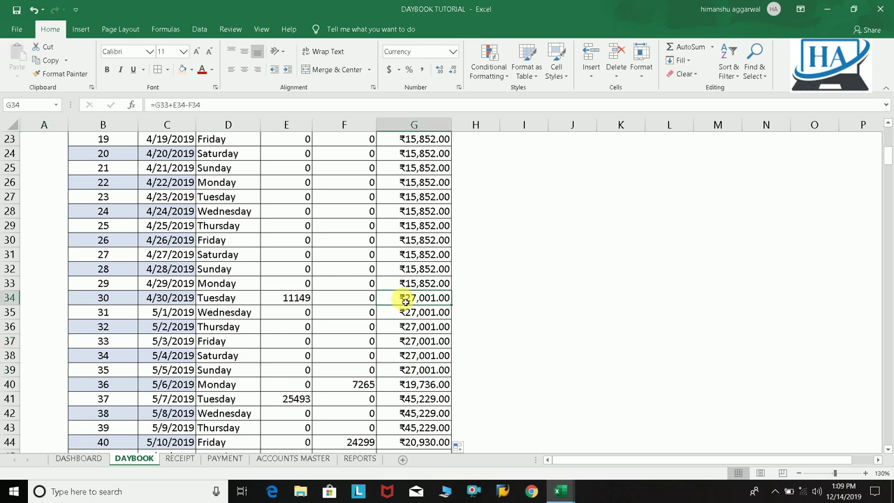
key(ctrl+Up)
click(422, 170)
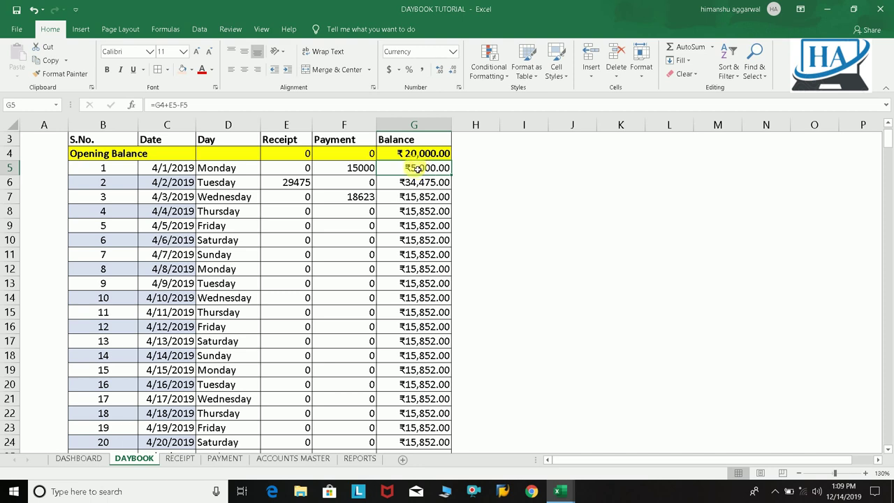
right_click(416, 169)
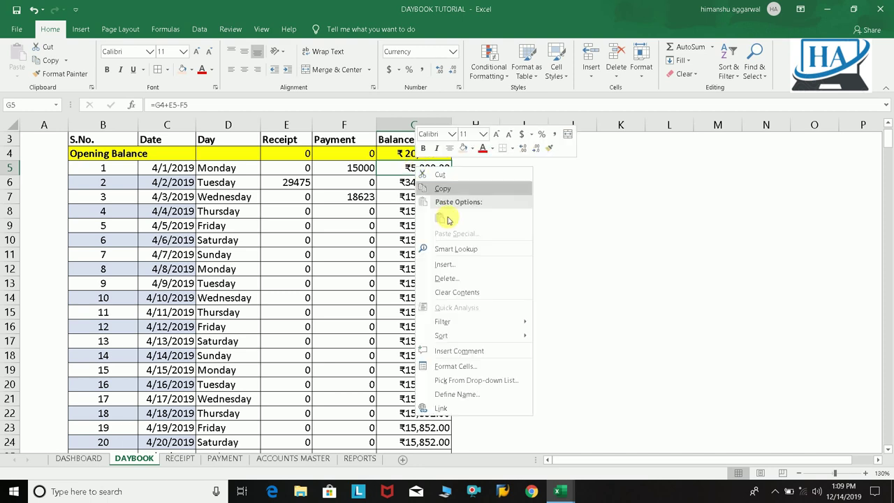
click(459, 369)
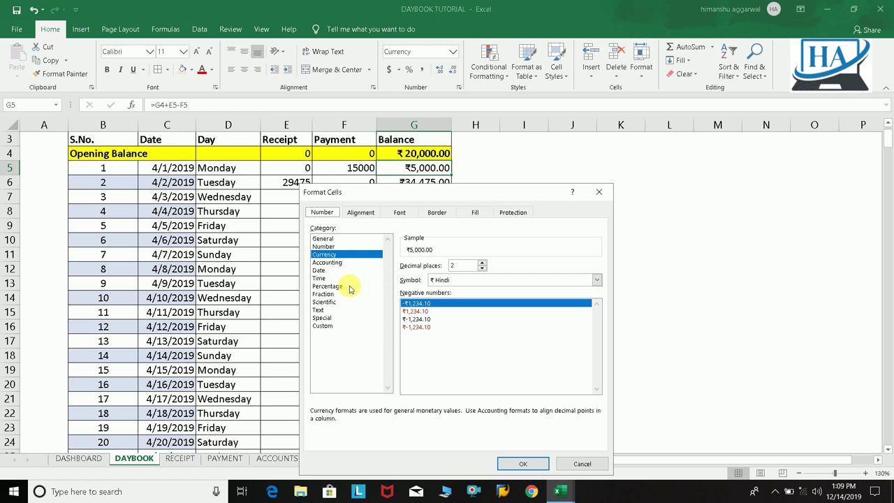
click(475, 280)
click(453, 355)
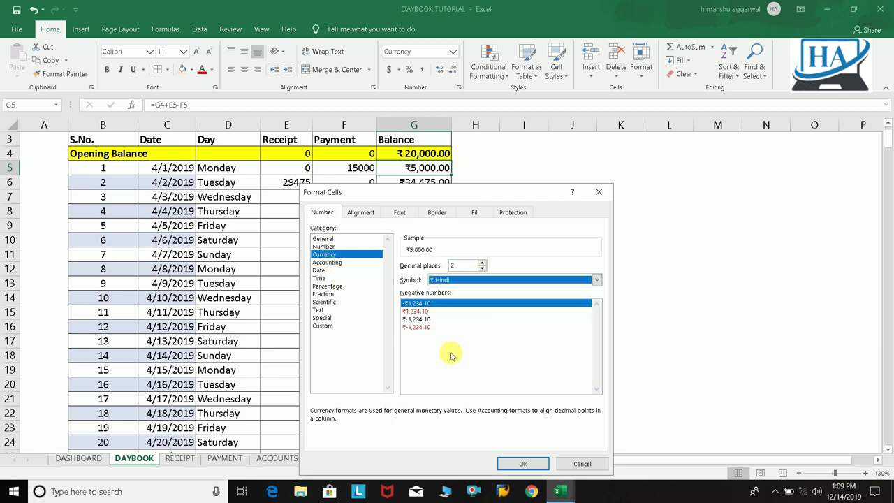
click(514, 465)
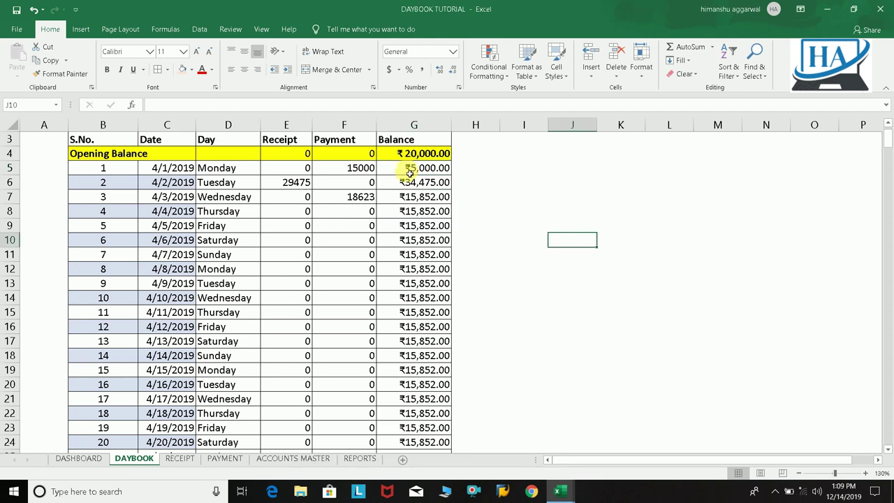
Jump to the final ₹280,858.00 balance in row 370 and return to the top.
key(ctrl+Down)
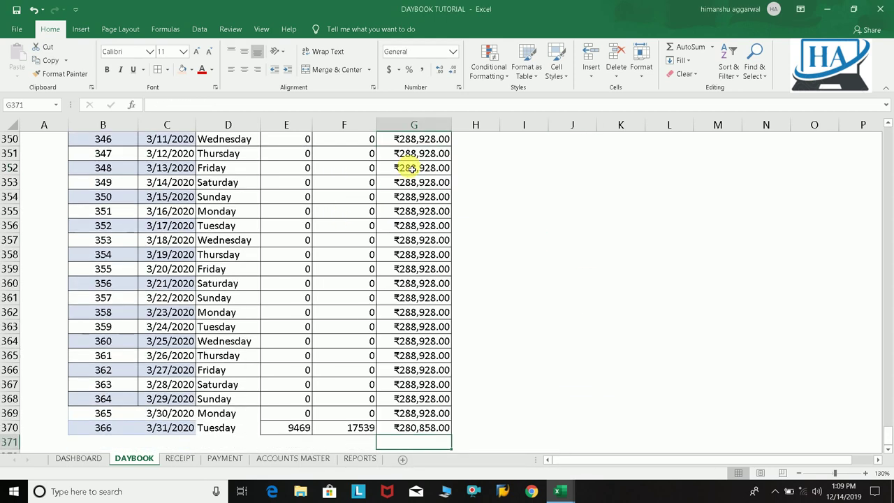
key(ctrl+Up)
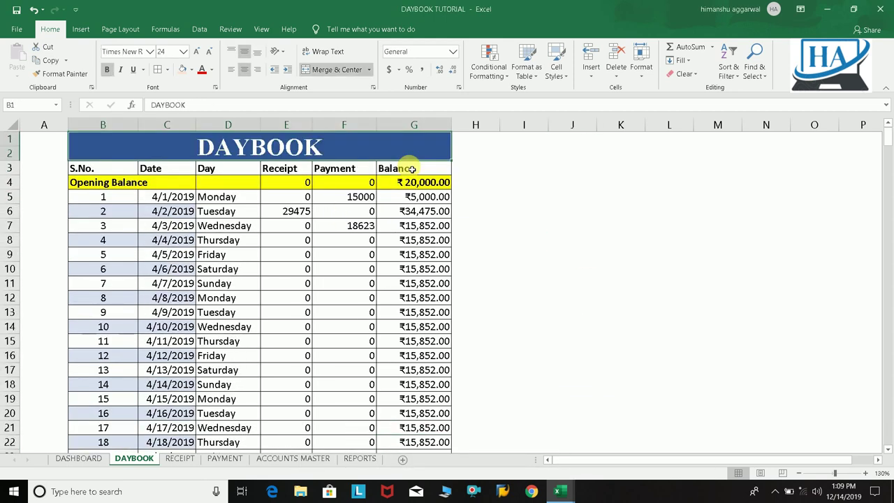
key(Down)
key(Down)
key(Down)
key(Down)
key(Down)
key(Down)
key(Down)
key(Down)
key(Down)
key(Down)
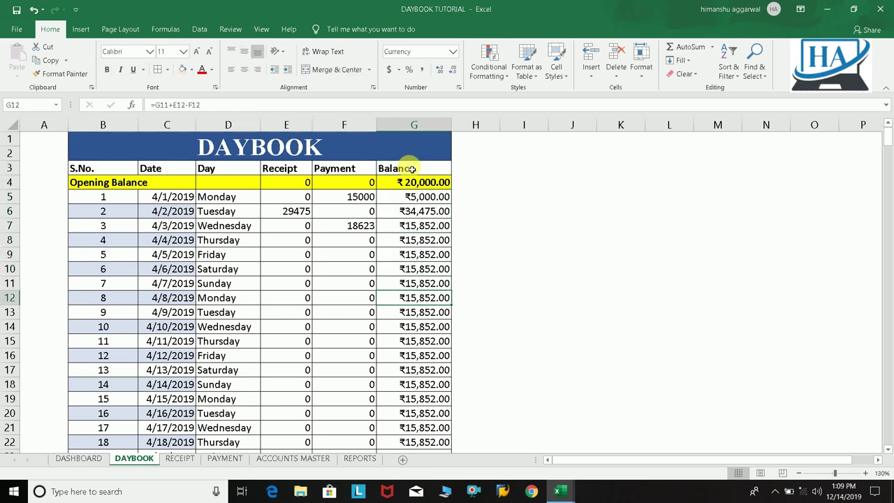
Look through the RECEIPT, PAYMENT, ACCOUNTS MASTER and DASHBOARD sheets, ending on DAYBOOK.
click(180, 458)
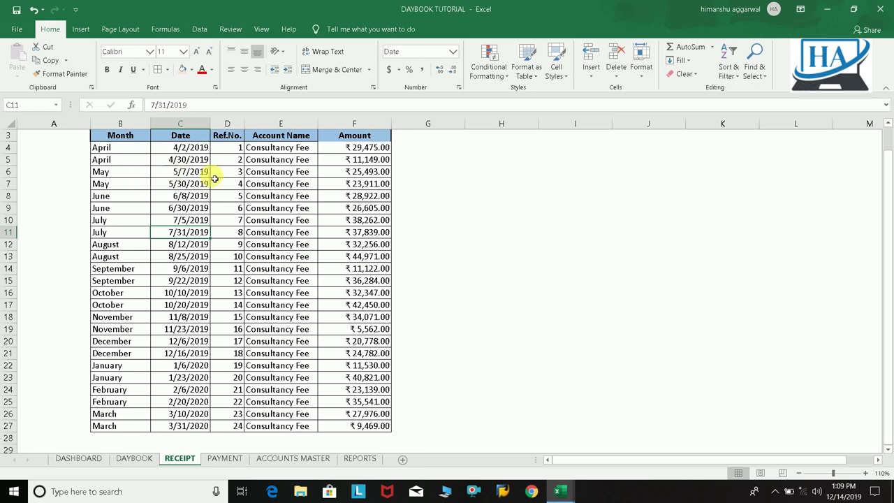
click(137, 457)
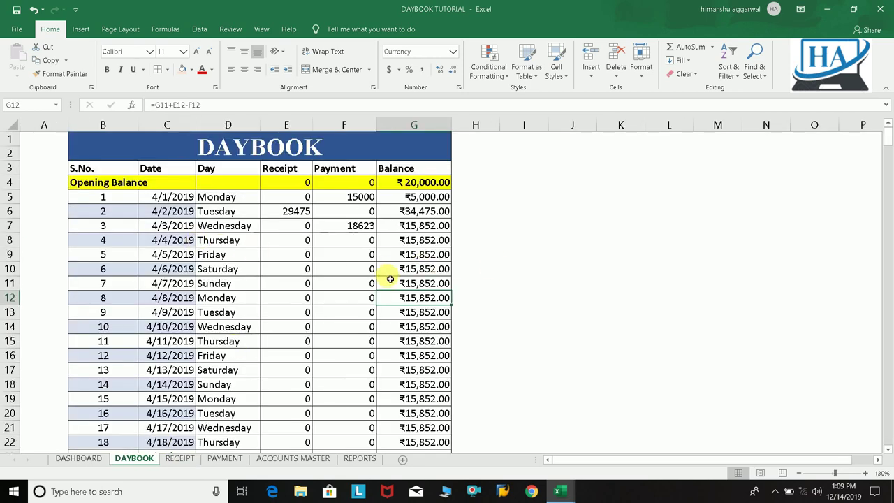
click(180, 458)
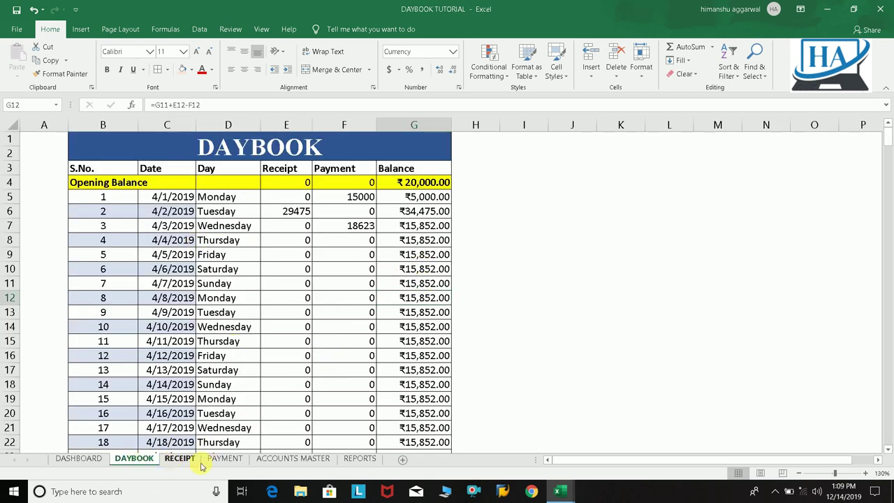
click(224, 459)
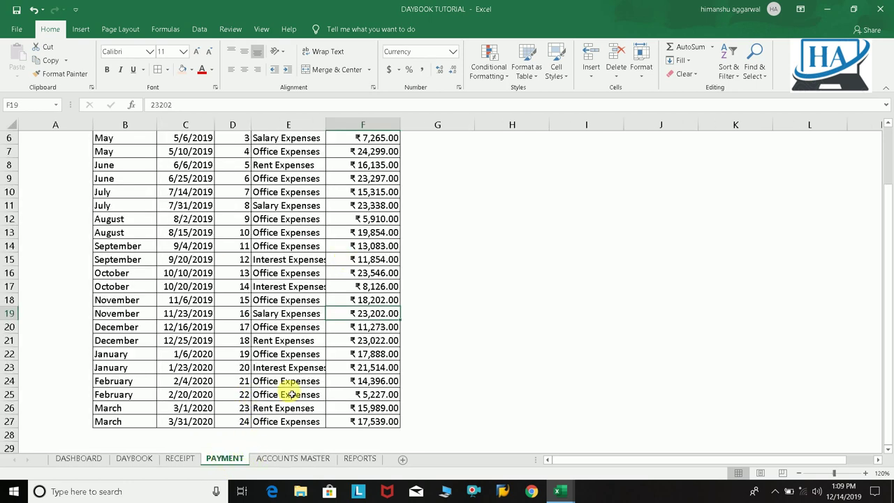
click(311, 316)
click(278, 460)
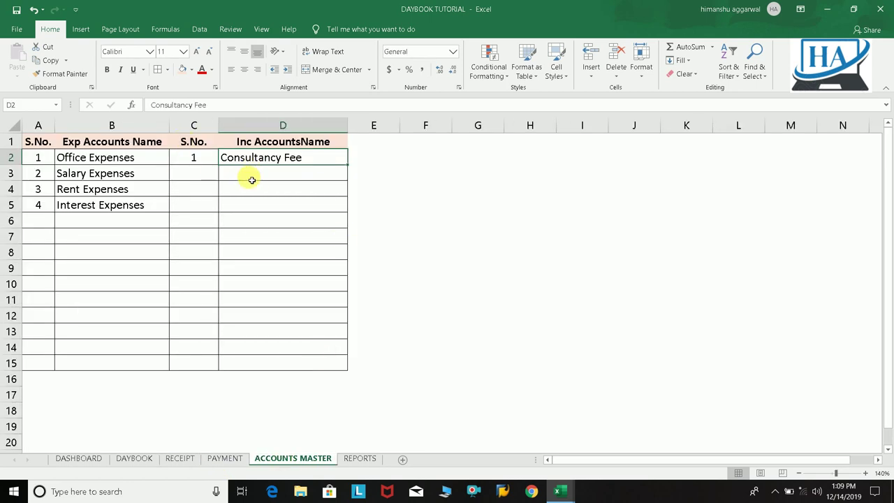
click(136, 459)
click(78, 458)
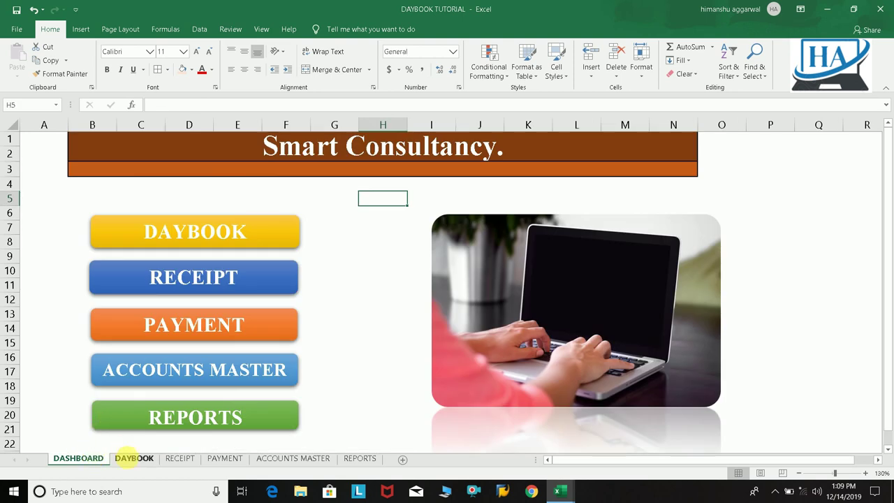
click(133, 461)
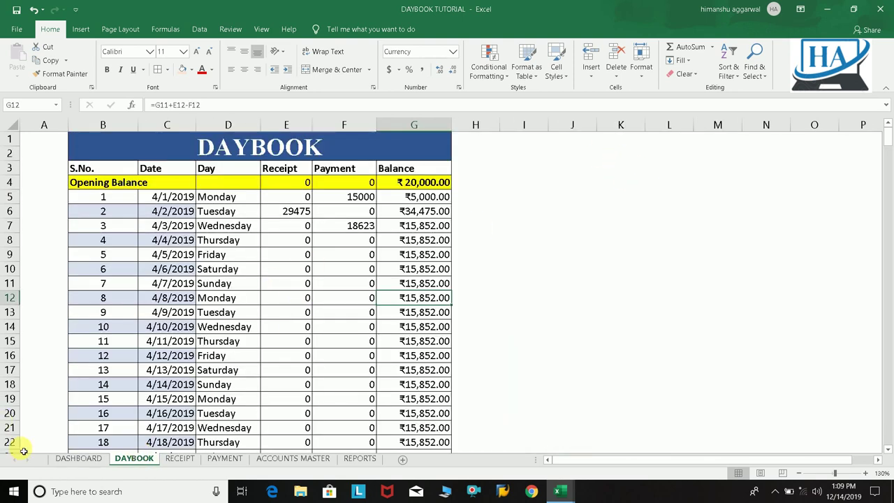
click(79, 458)
click(130, 458)
Draw a rectangle shape over I1:K2 beside the DAYBOOK table and expand its Shape Styles gallery.
click(80, 29)
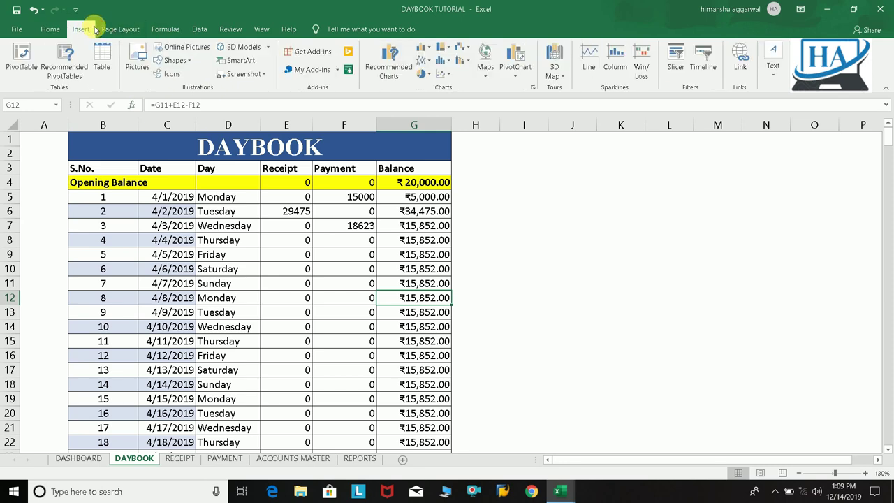
click(175, 61)
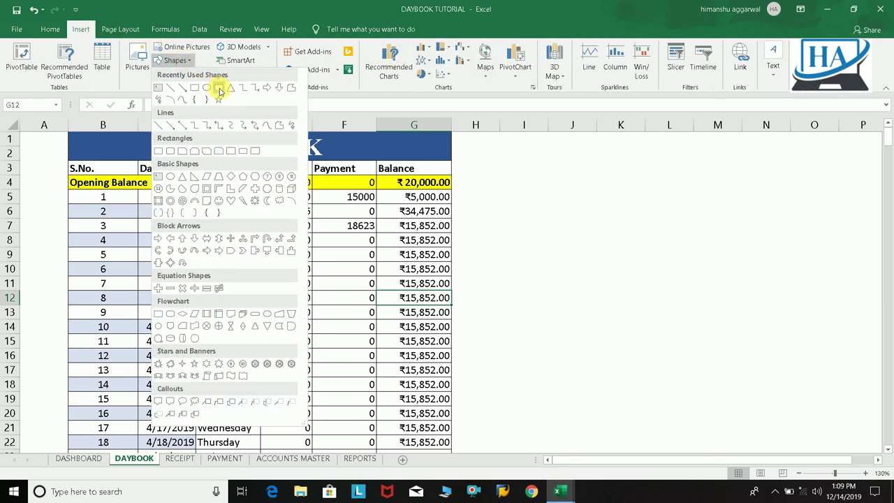
click(219, 89)
mouse_move(515, 142)
mouse_down()
mouse_move(638, 167)
mouse_move(600, 152)
mouse_up()
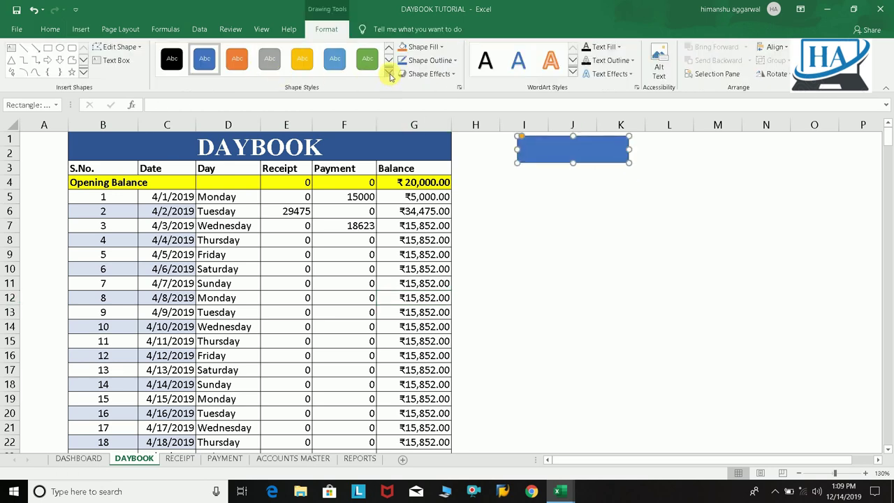
click(389, 83)
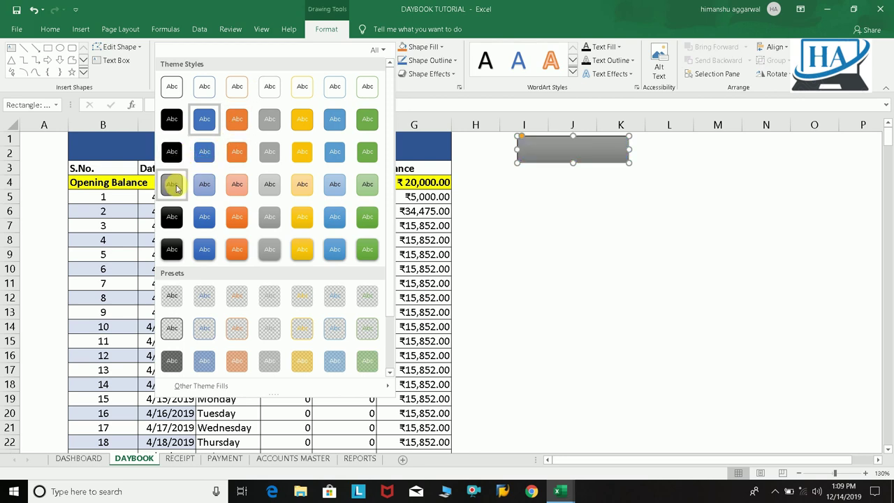
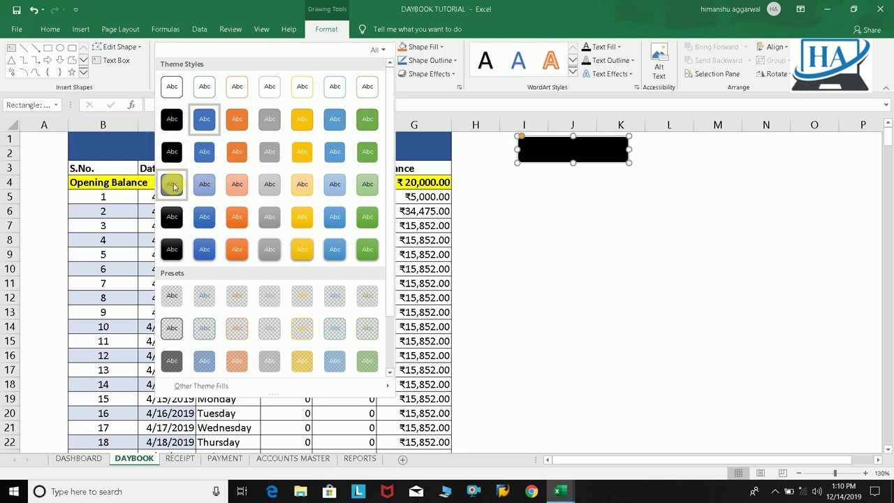
Give the rectangle beside the DAYBOOK table the grey shape style, nudge it right, and start its text.
click(173, 186)
drag(562, 155, 567, 153)
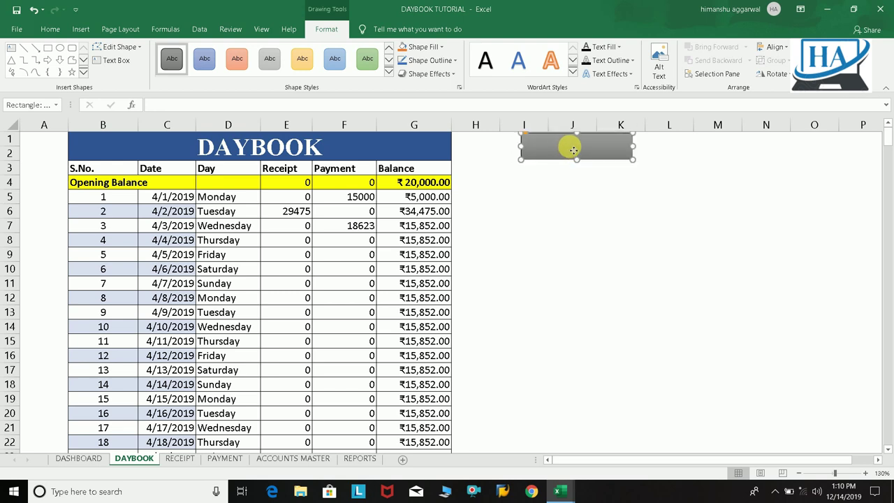
right_click(573, 150)
click(603, 216)
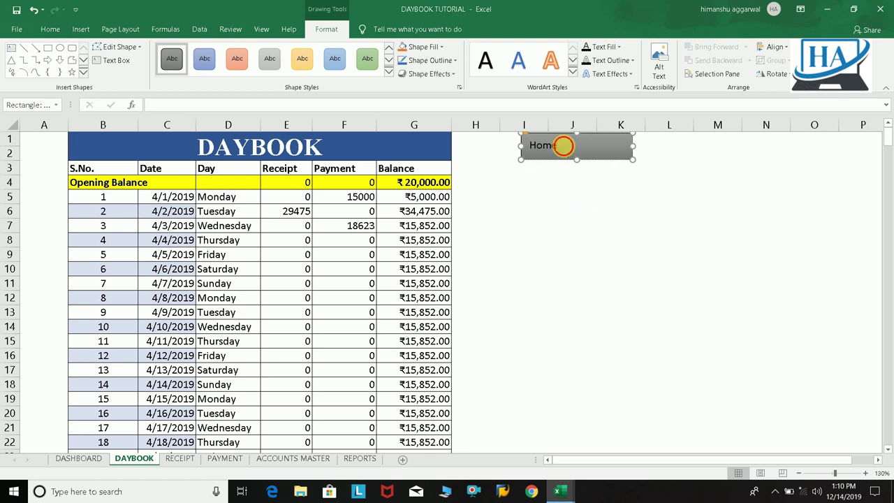
Centre the Home label and set it to Times New Roman, enlarged to 16 pt.
drag(565, 146, 556, 146)
click(575, 183)
click(578, 153)
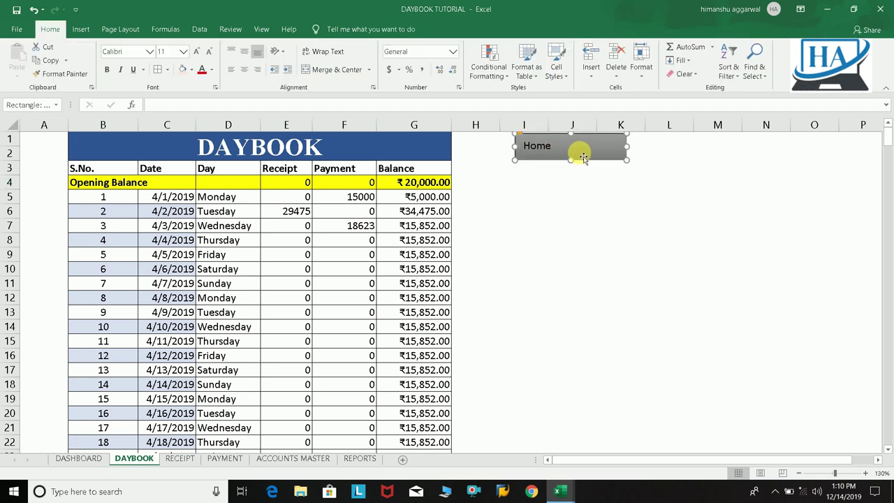
double_click(552, 146)
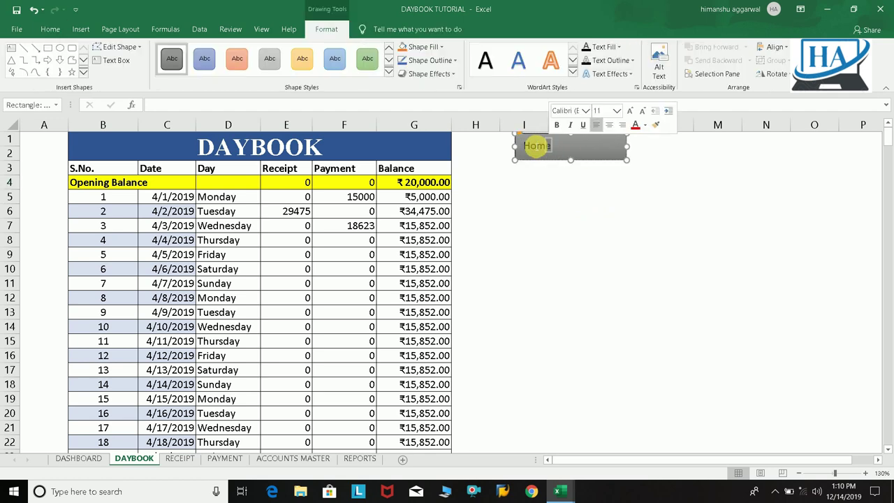
click(49, 31)
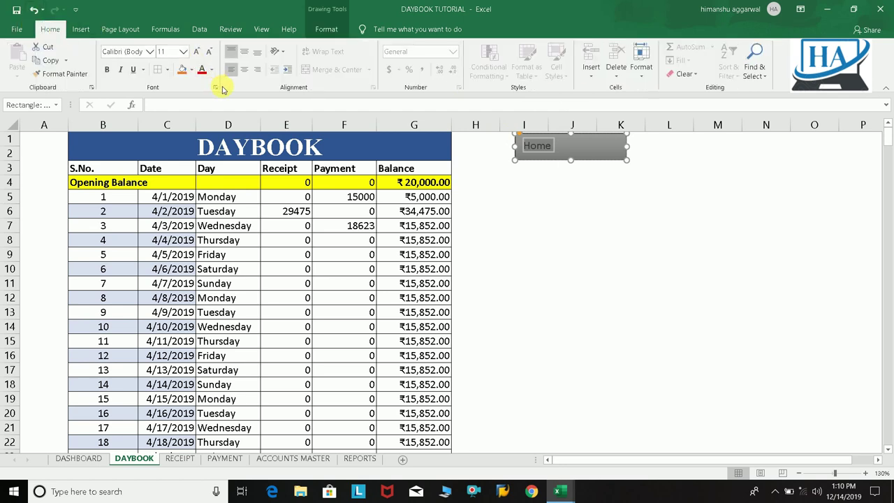
click(245, 73)
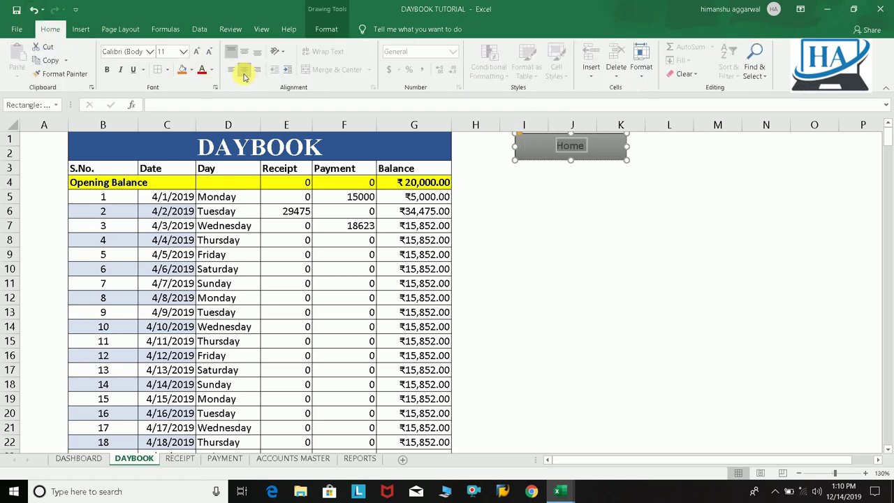
click(123, 53)
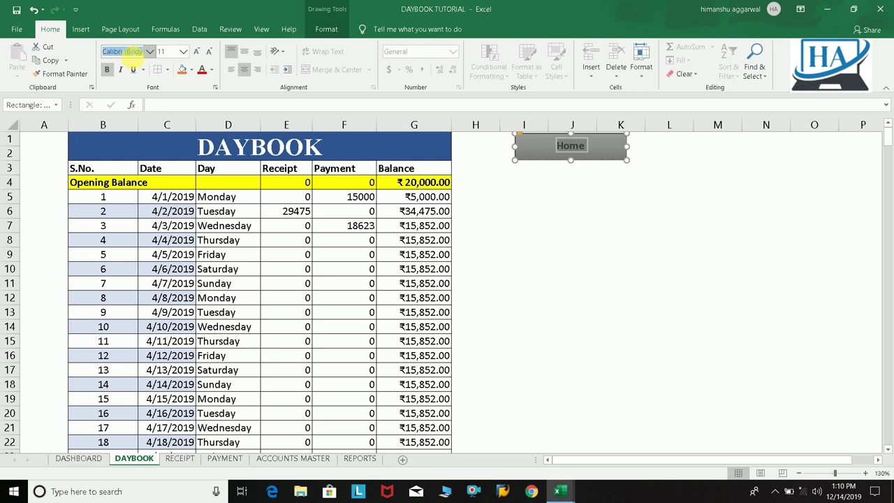
text(Tim)
key(Return)
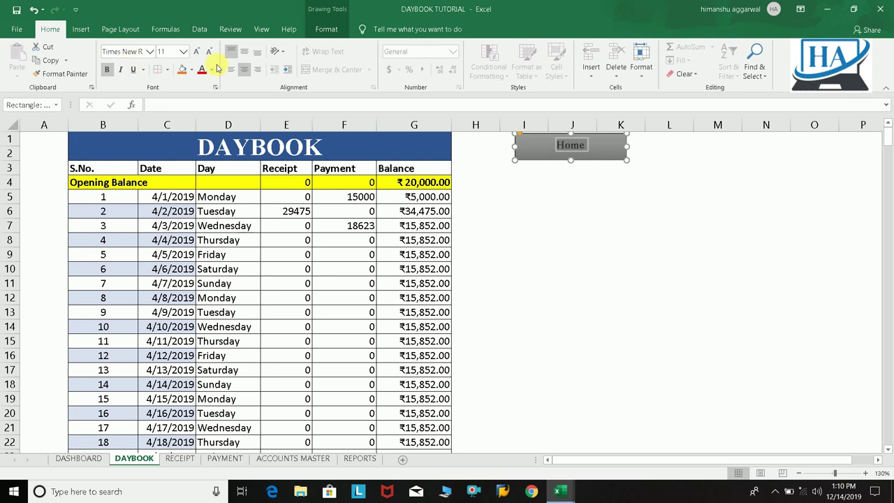
click(231, 56)
click(198, 55)
click(197, 54)
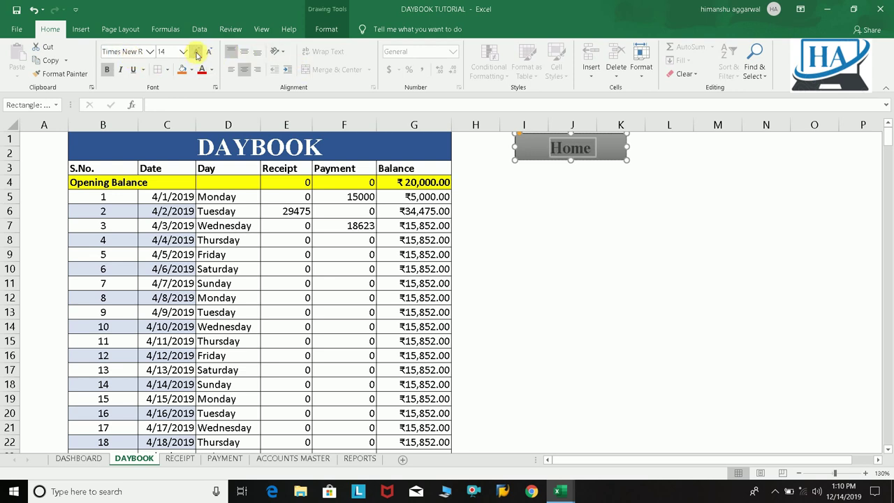
Retype the button label as HOME.
click(605, 237)
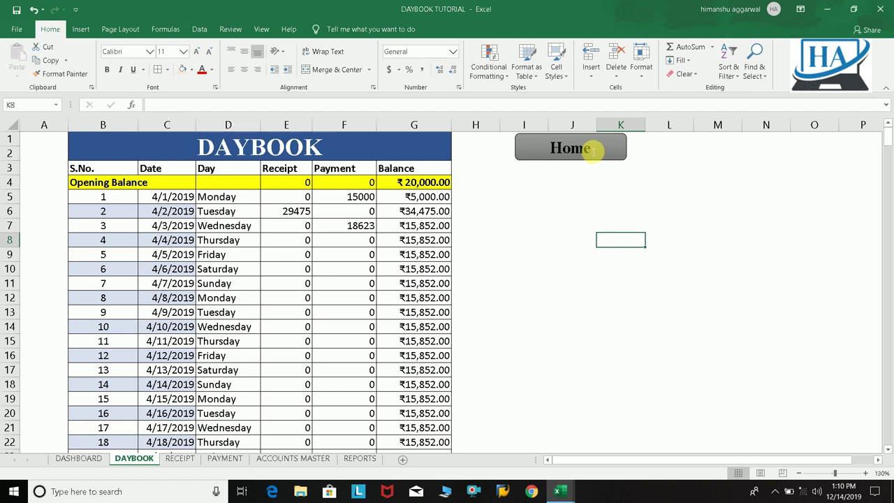
click(592, 148)
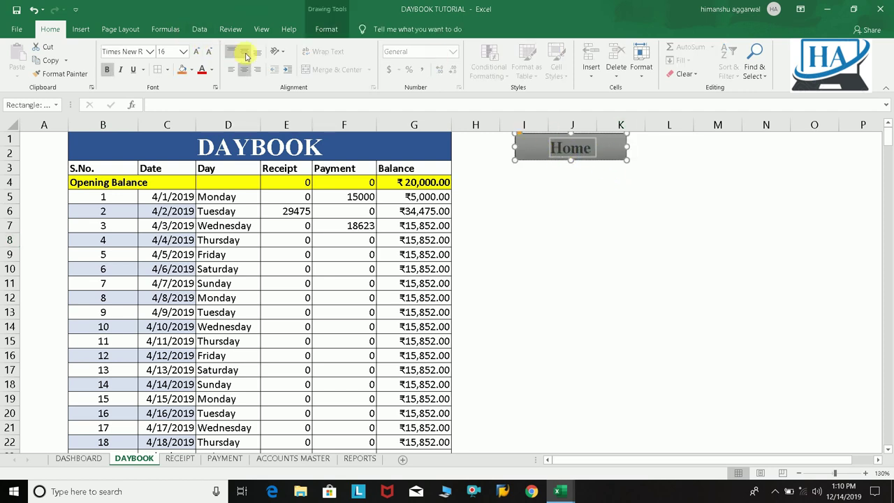
click(524, 238)
click(589, 151)
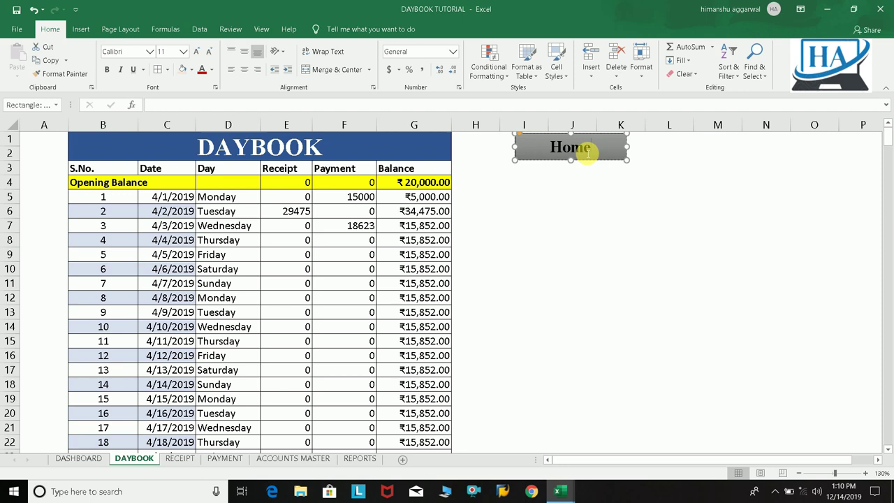
double_click(571, 154)
text(H)
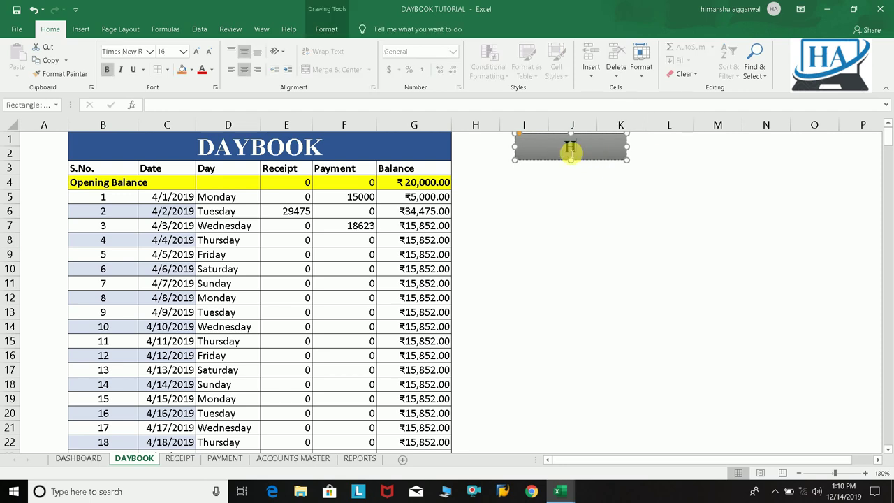
Narrow the HOME button by pulling its right edge inward.
click(594, 225)
click(627, 157)
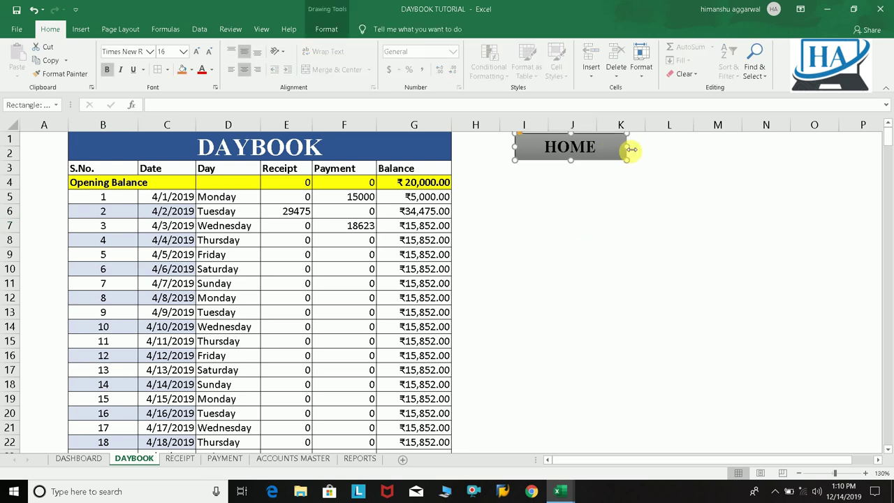
drag(629, 150, 587, 147)
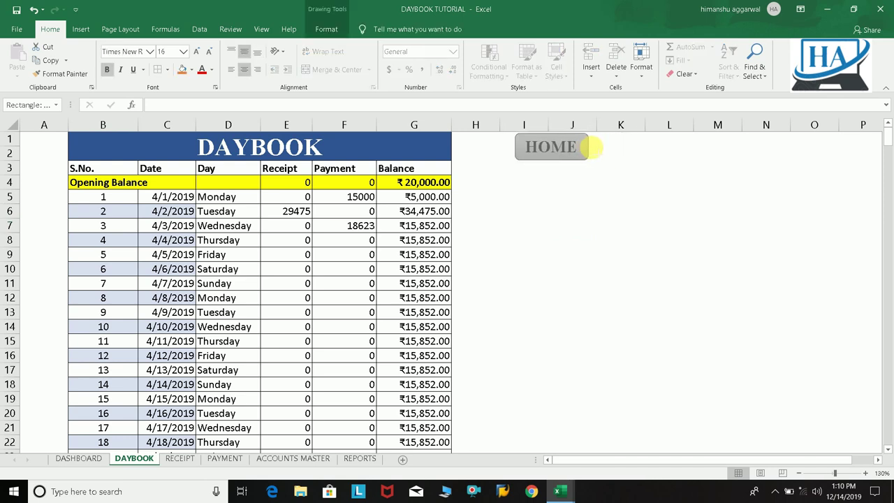
click(602, 166)
Copy the HOME button and paste it beside the RECEIPT sheet's title.
click(597, 152)
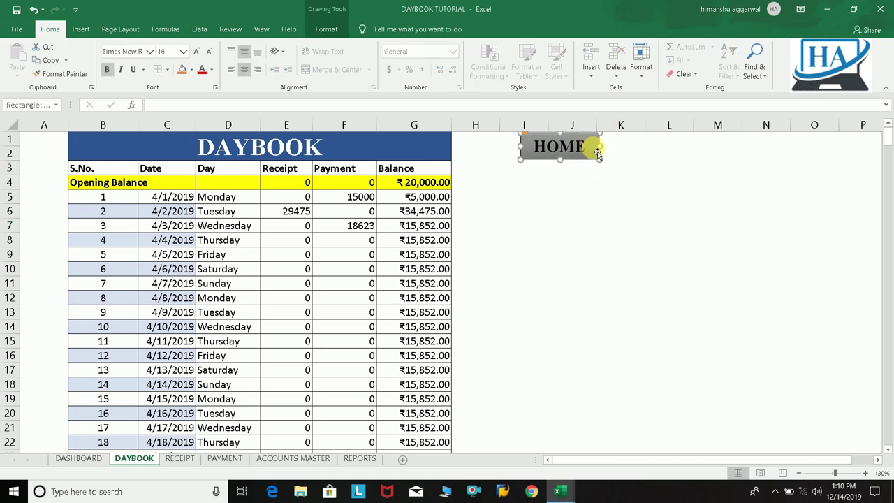
click(180, 459)
key(ctrl+v)
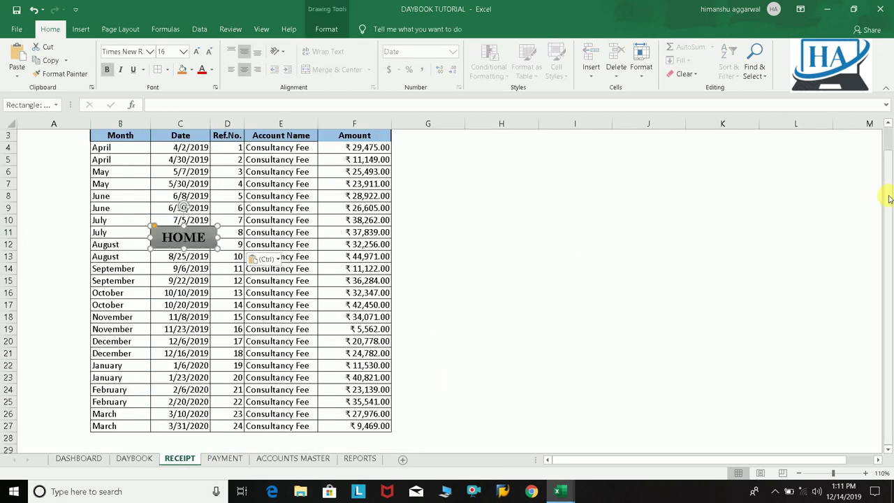
scroll(887, 167, up, 1)
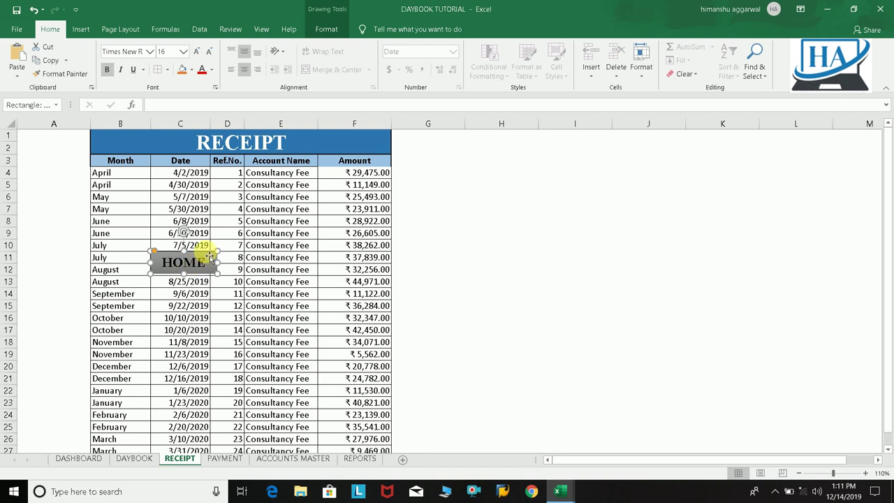
drag(210, 257, 596, 141)
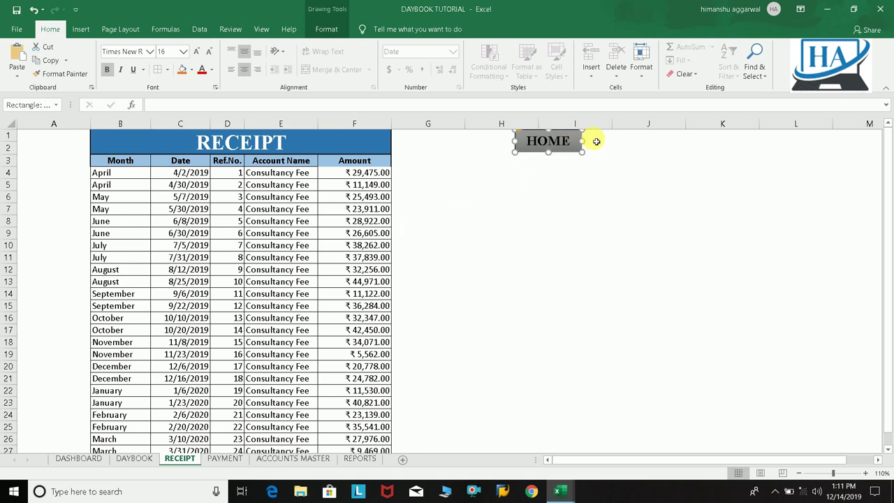
Paste HOME button copies at the top of PAYMENT (H1–I1) and ACCOUNTS MASTER (G1–H1).
click(227, 458)
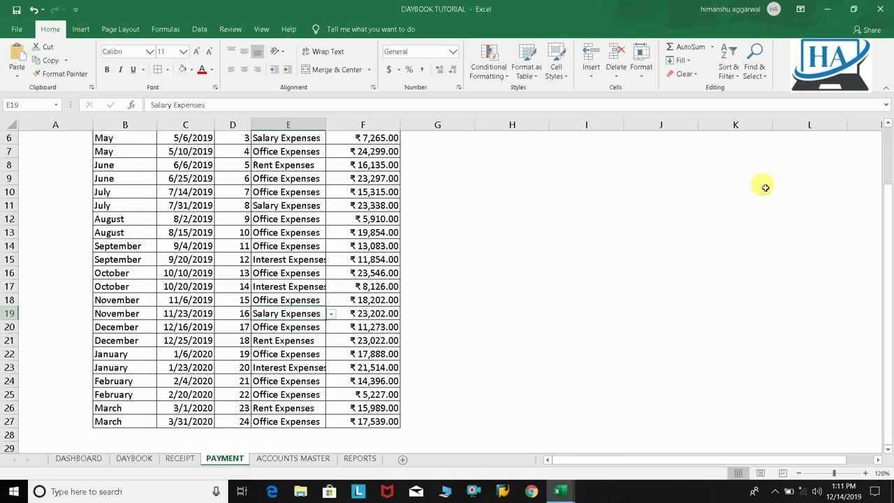
key(ctrl+v)
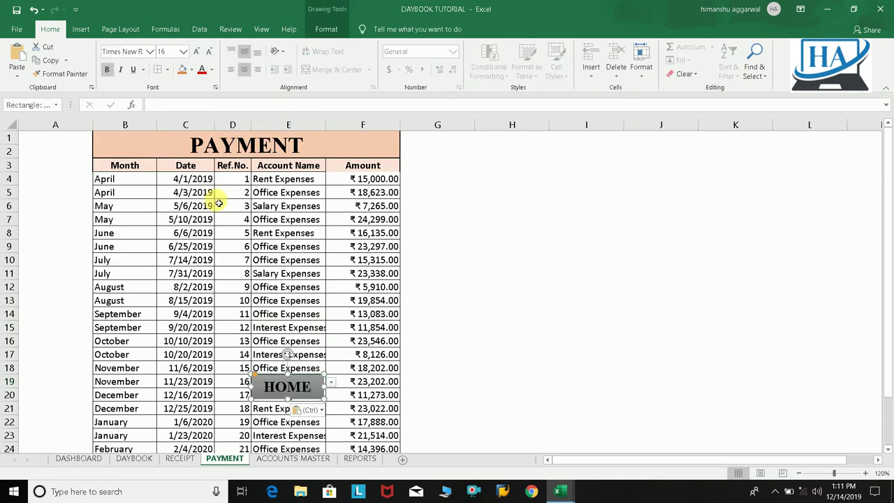
drag(311, 383, 592, 132)
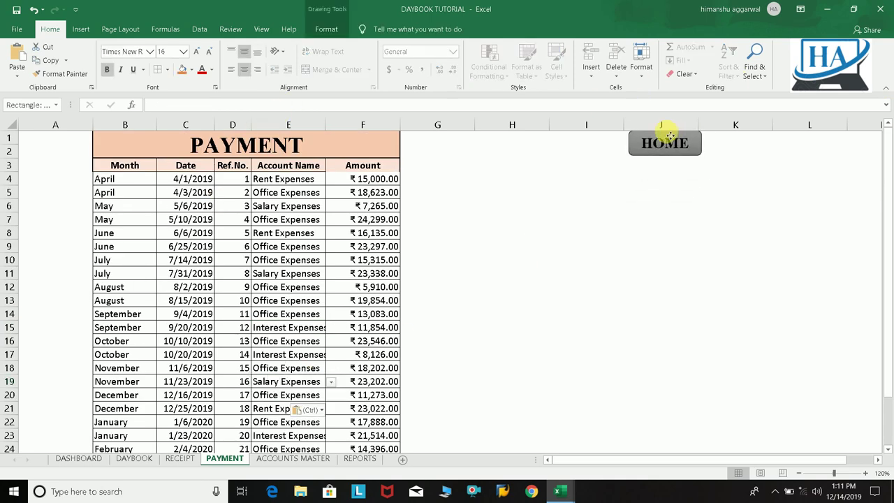
drag(582, 132, 539, 133)
click(297, 459)
key(ctrl+v)
drag(285, 155, 535, 139)
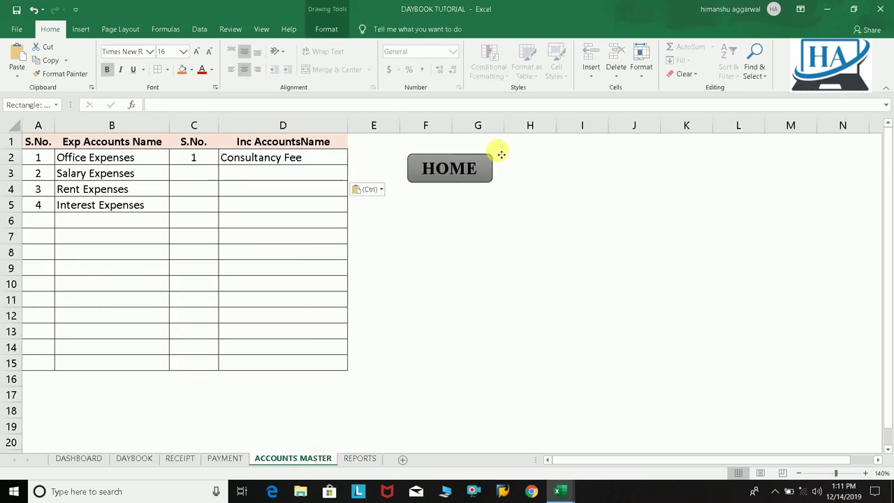
Paste the HOME button at N1–O1 on REPORTS, then show the DASHBOARD sheet.
click(359, 459)
key(ctrl+v)
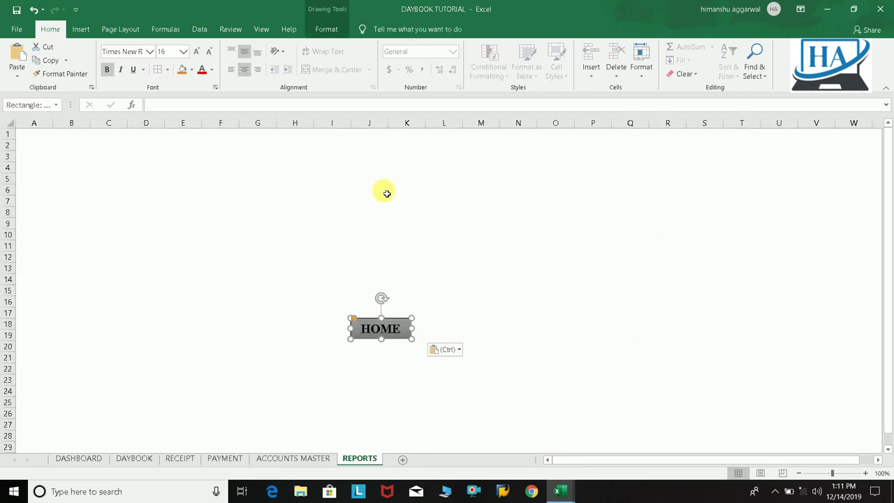
drag(410, 325, 545, 140)
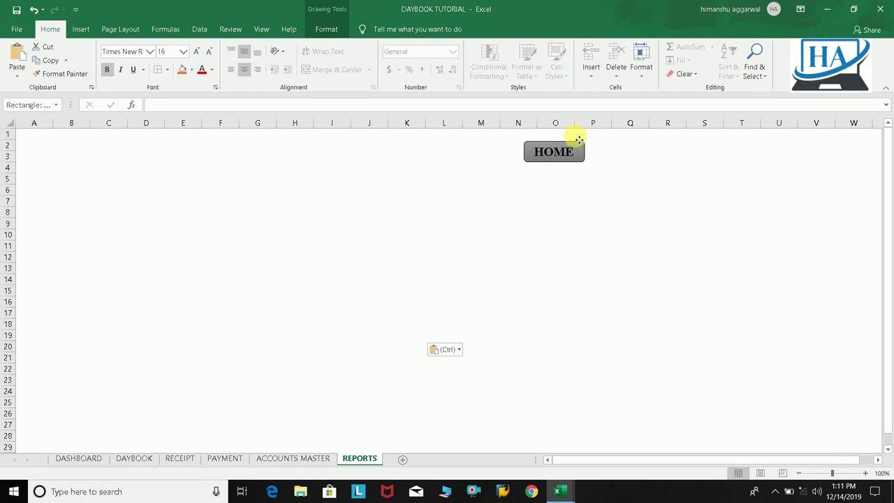
key(Escape)
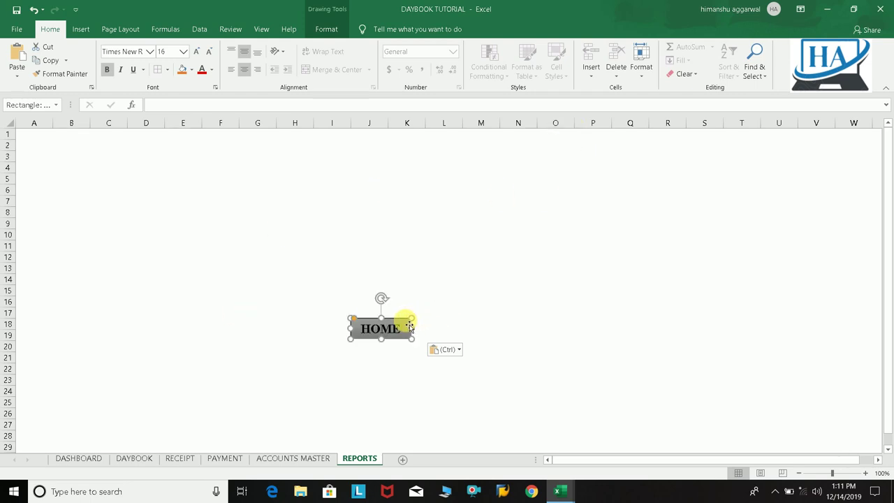
drag(410, 325, 579, 138)
click(630, 200)
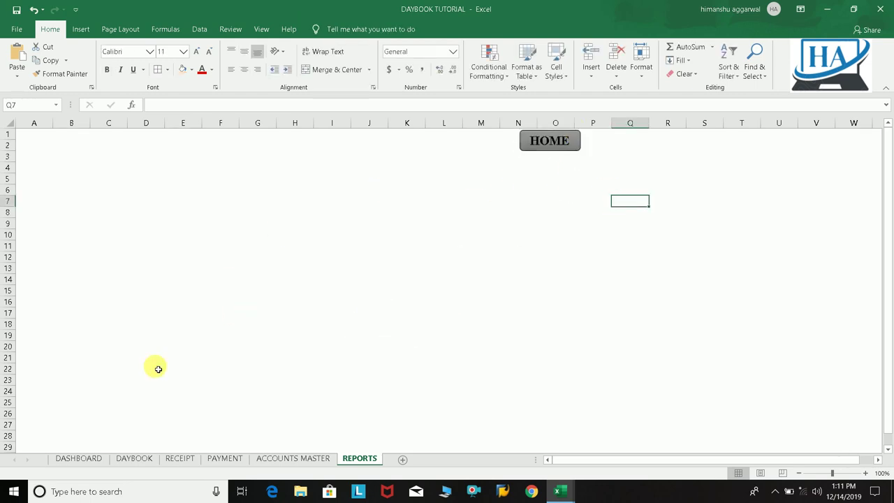
click(98, 458)
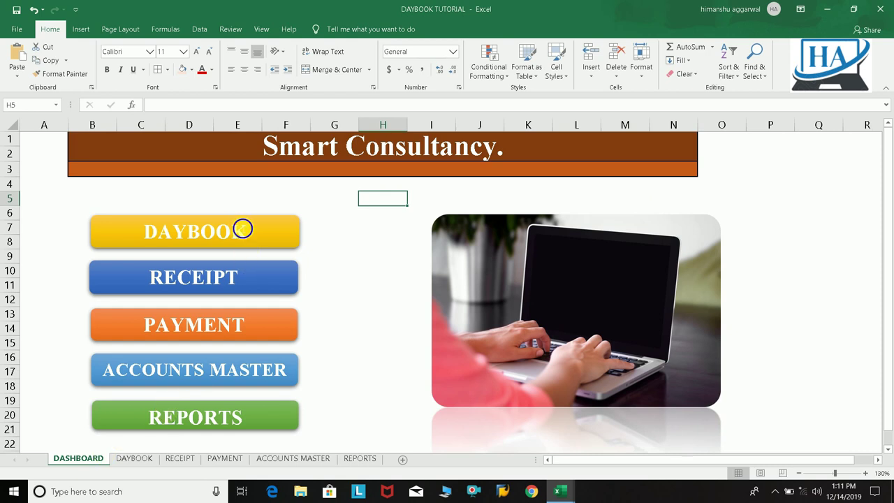
Link the DAYBOOK button to the DAYBOOK sheet and test the link.
right_click(243, 230)
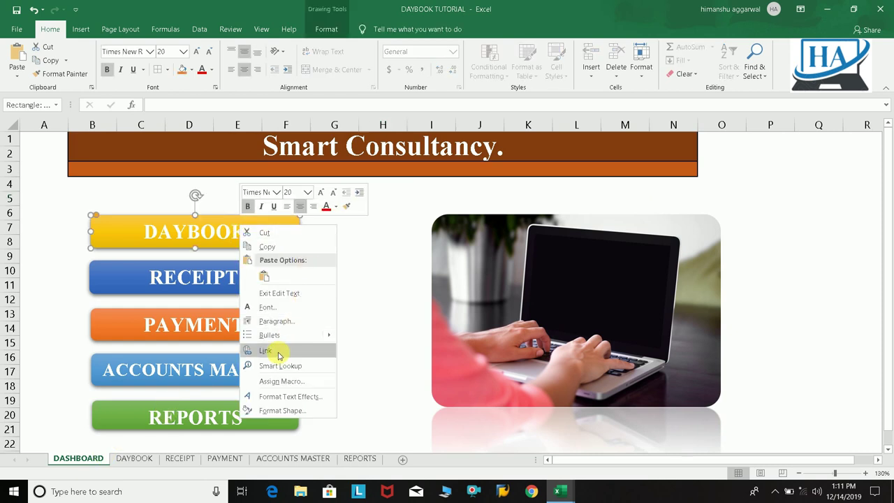
click(265, 350)
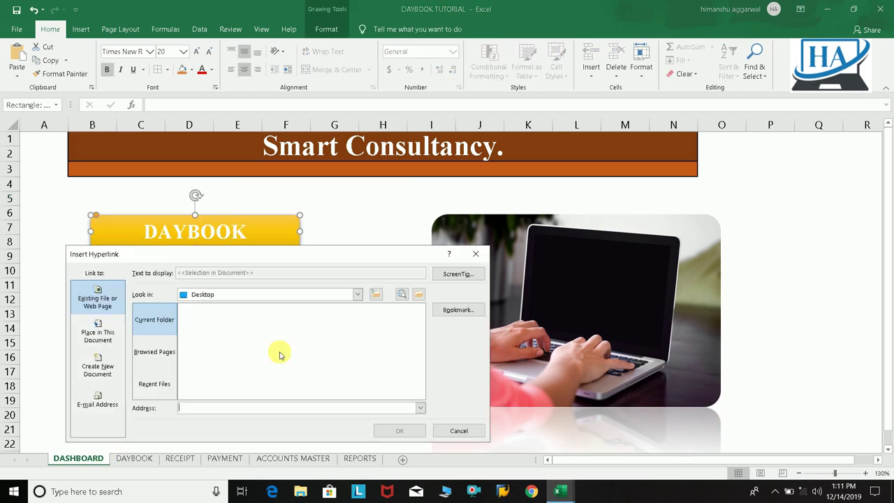
click(97, 333)
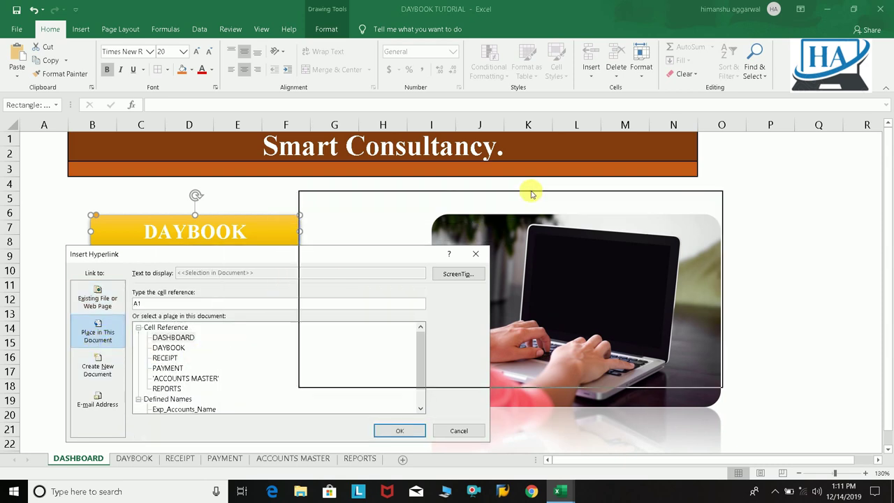
drag(288, 259, 529, 177)
click(411, 266)
click(629, 341)
click(426, 327)
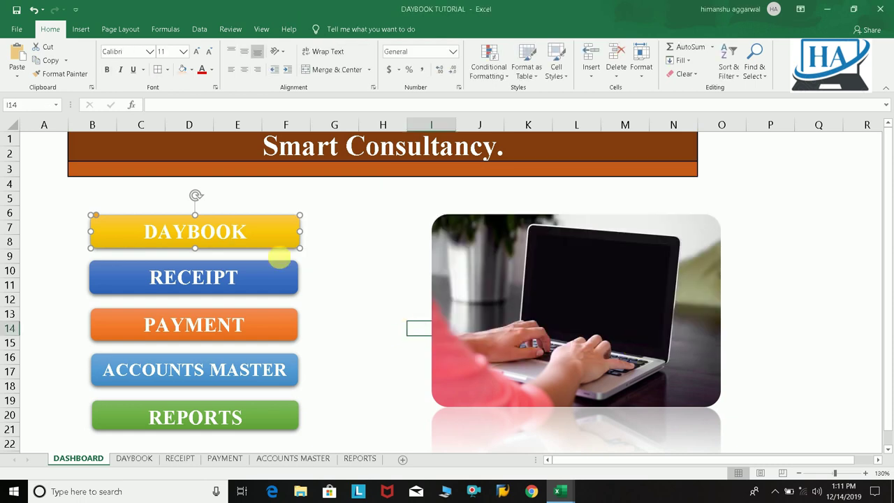
click(227, 237)
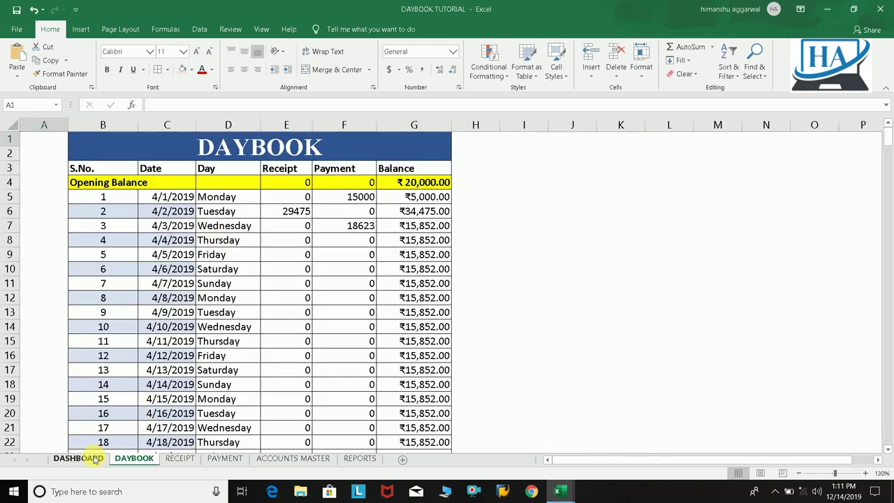
click(78, 458)
Link the RECEIPT and PAYMENT buttons to their matching sheets.
right_click(209, 285)
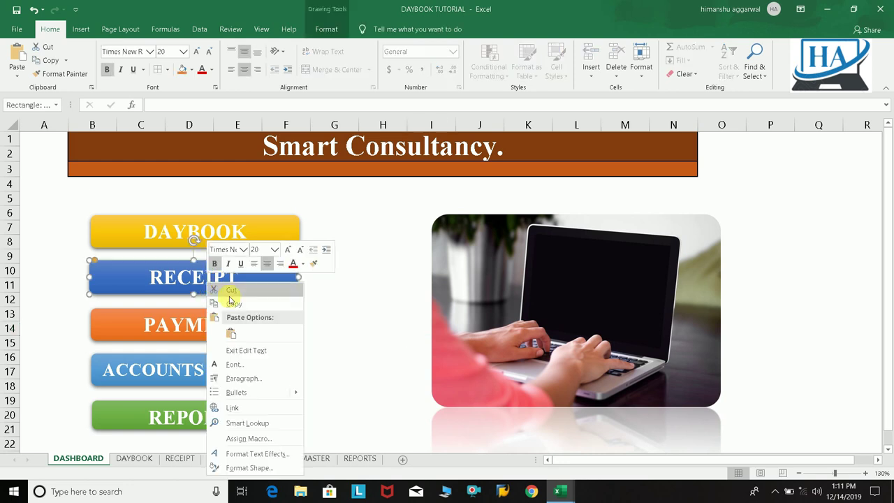
click(237, 408)
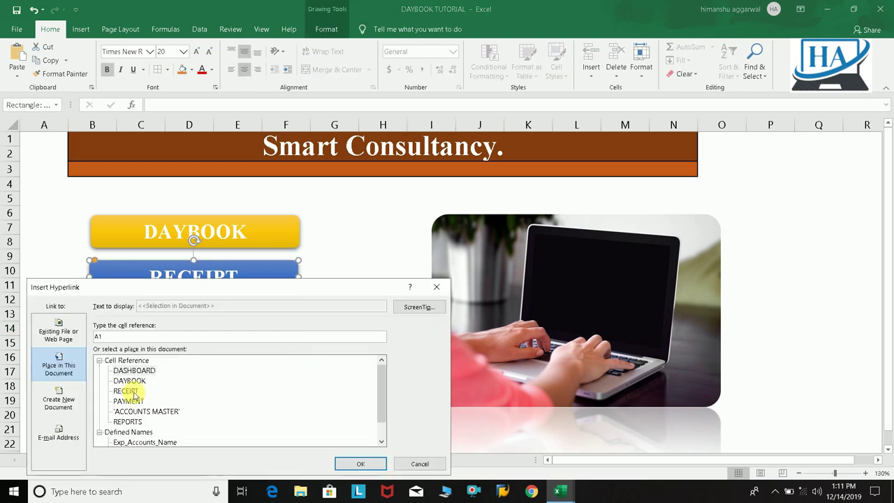
click(125, 391)
click(359, 463)
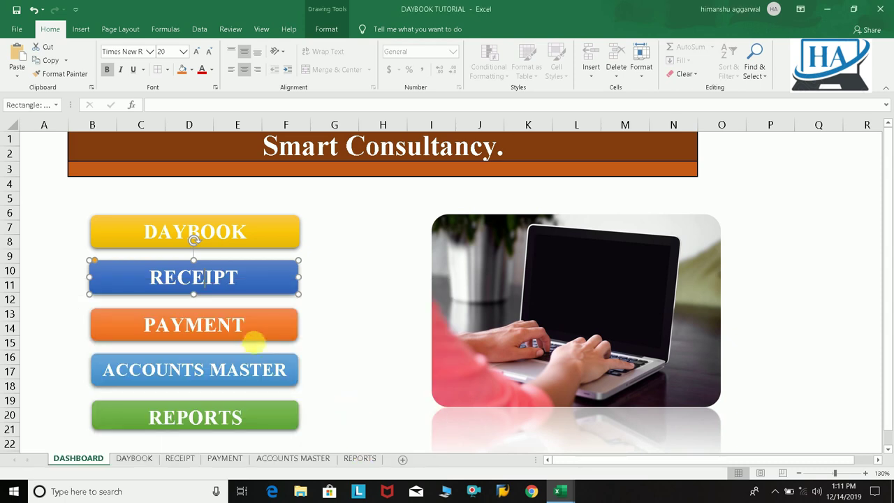
right_click(252, 329)
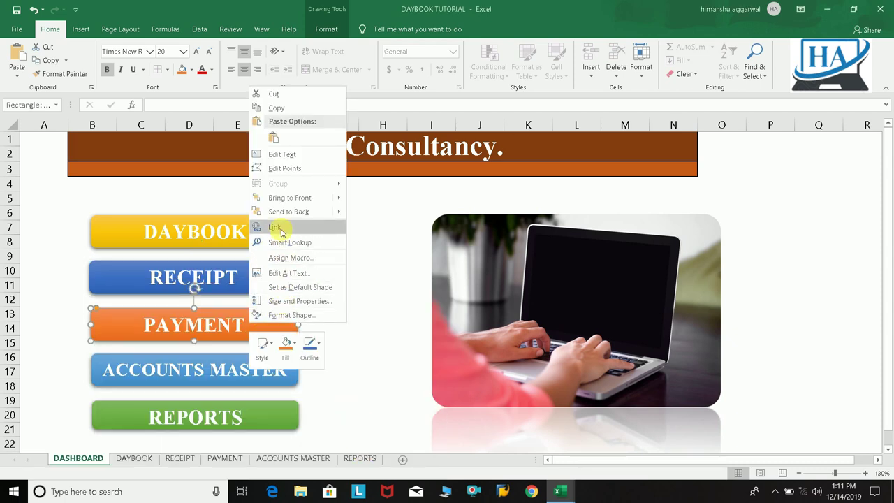
click(283, 226)
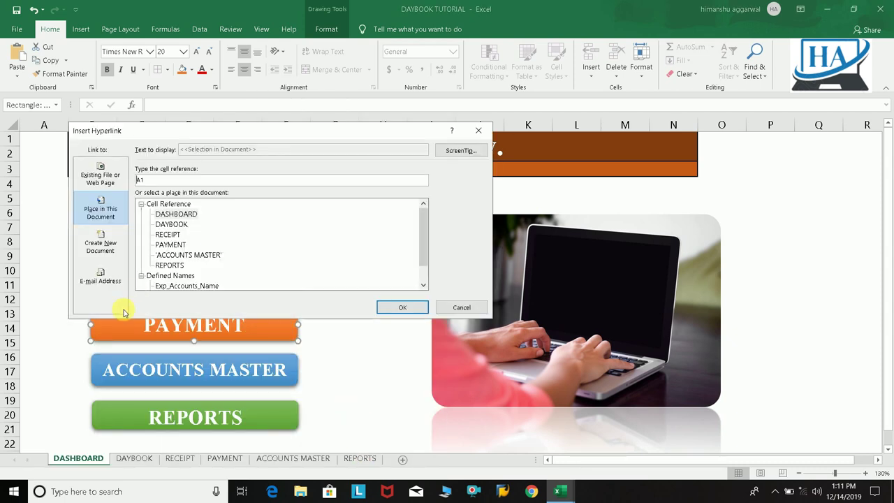
click(402, 307)
Link the ACCOUNTS MASTER and REPORTS buttons to their sheets, then try the RECEIPT button.
right_click(193, 367)
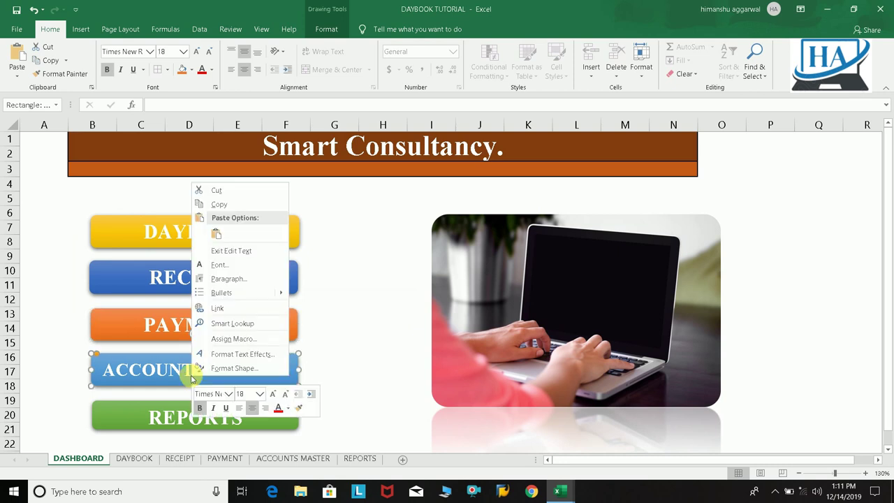
click(225, 313)
click(137, 339)
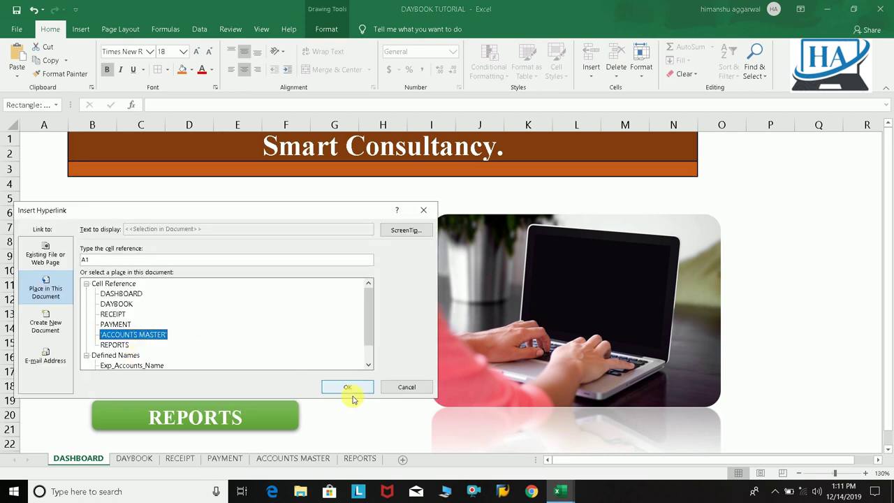
click(347, 387)
right_click(227, 416)
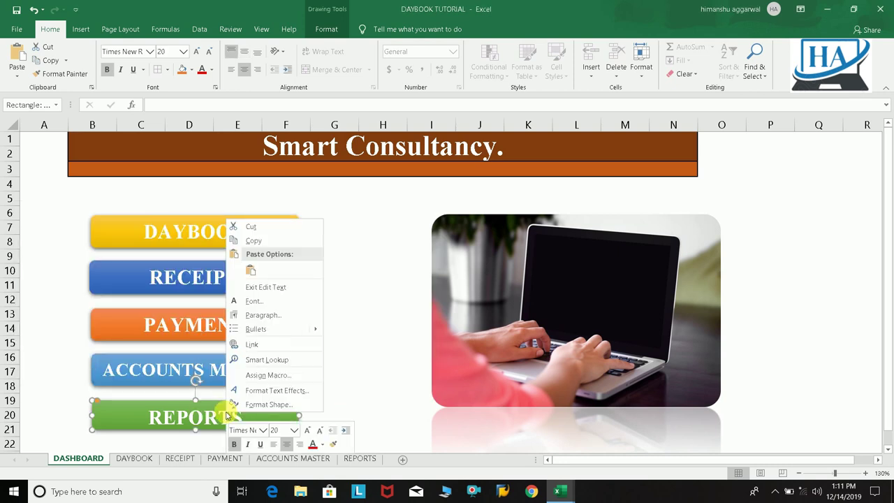
click(250, 344)
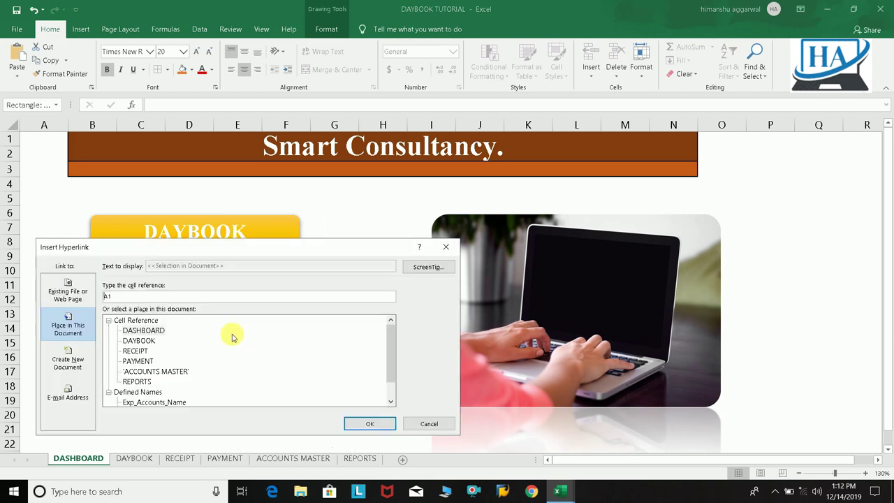
click(357, 424)
click(210, 273)
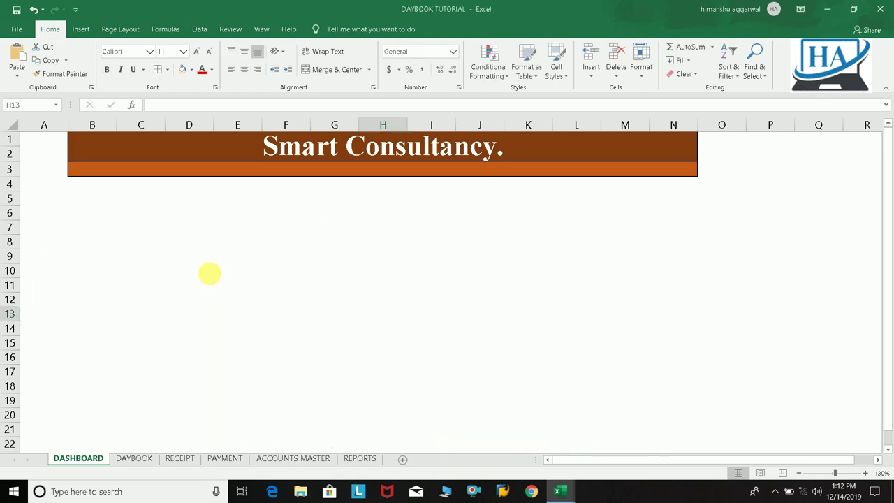
Link the HOME button on the DAYBOOK sheet to DASHBOARD.
click(148, 461)
right_click(571, 145)
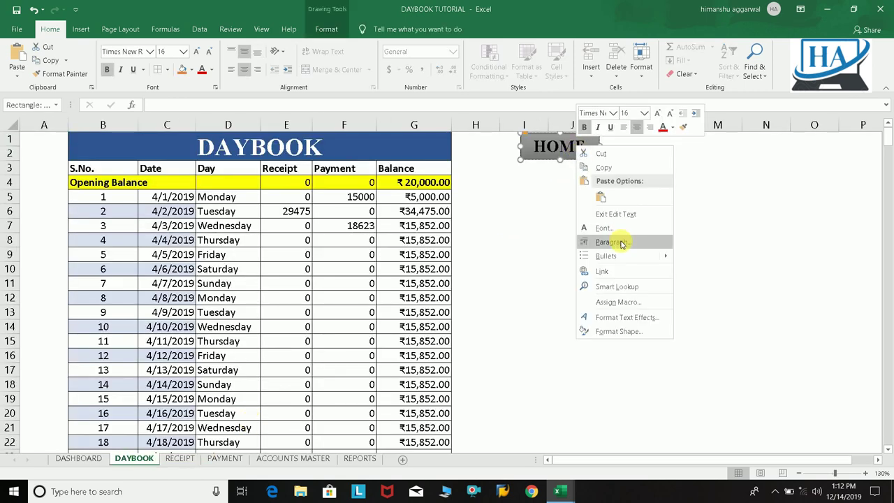
click(606, 271)
click(520, 260)
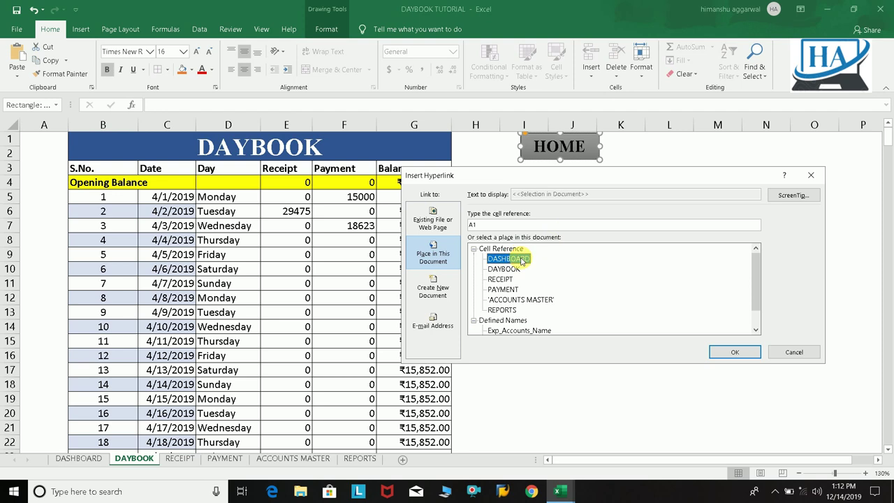
click(735, 352)
Link the HOME buttons on RECEIPT and PAYMENT back to DASHBOARD.
click(179, 458)
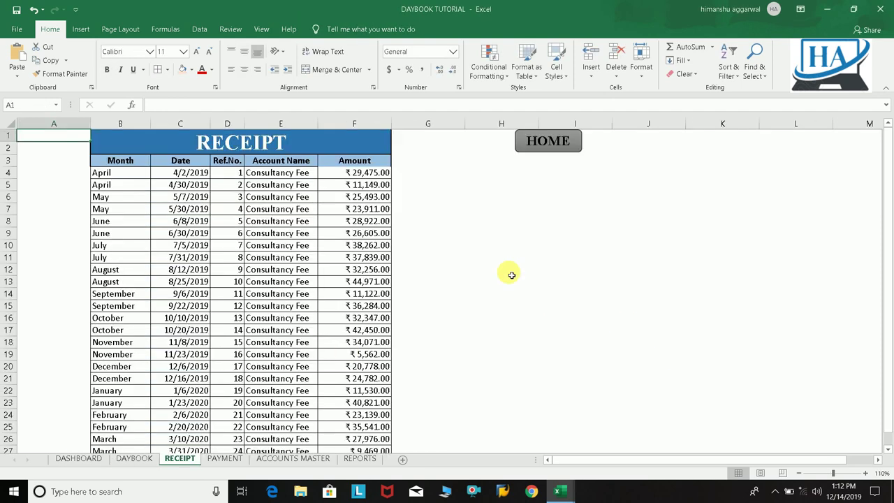
right_click(560, 144)
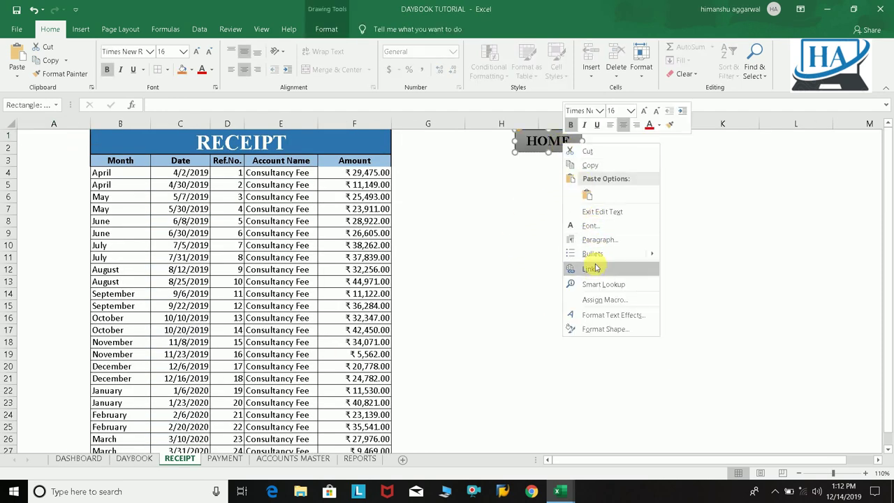
click(596, 269)
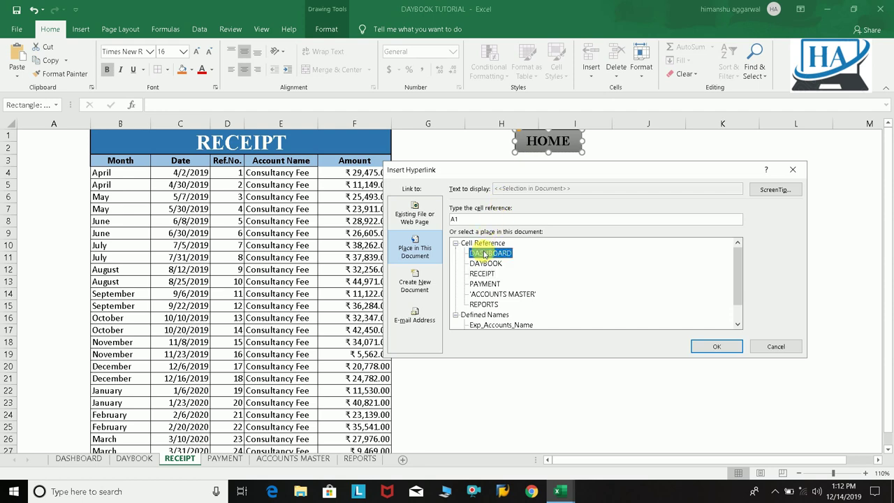
click(732, 347)
click(214, 459)
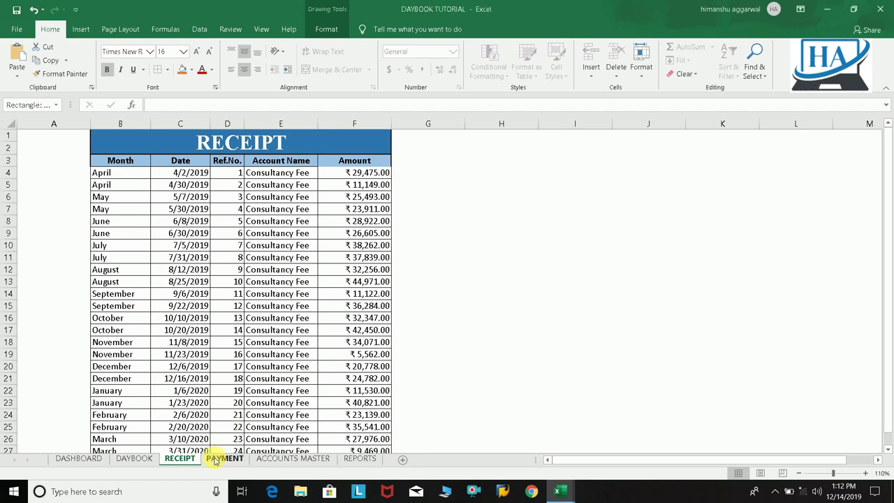
right_click(578, 144)
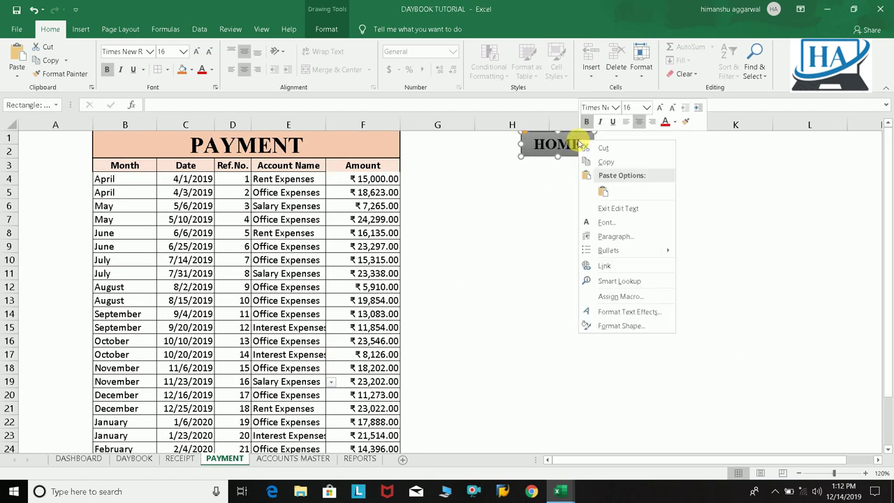
click(608, 265)
click(514, 252)
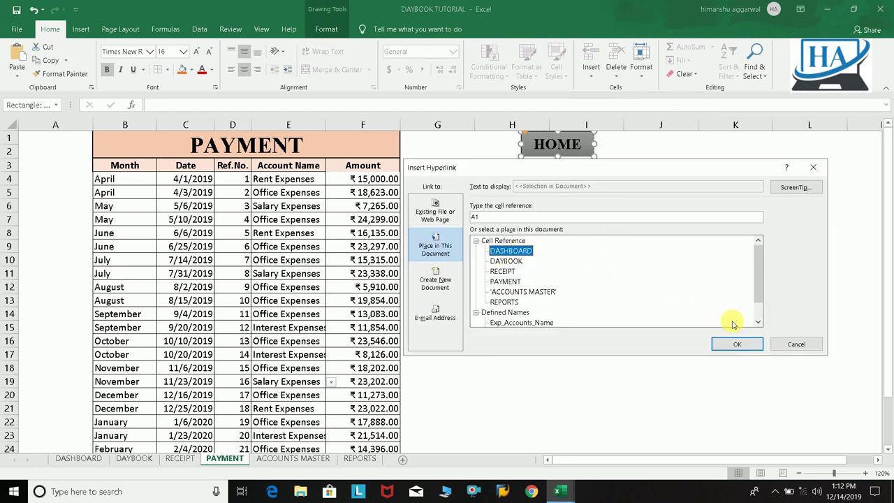
click(737, 342)
Link the ACCOUNTS MASTER HOME button to DASHBOARD, closing a stray Smart Lookup panel.
click(300, 458)
click(543, 146)
right_click(542, 147)
click(586, 302)
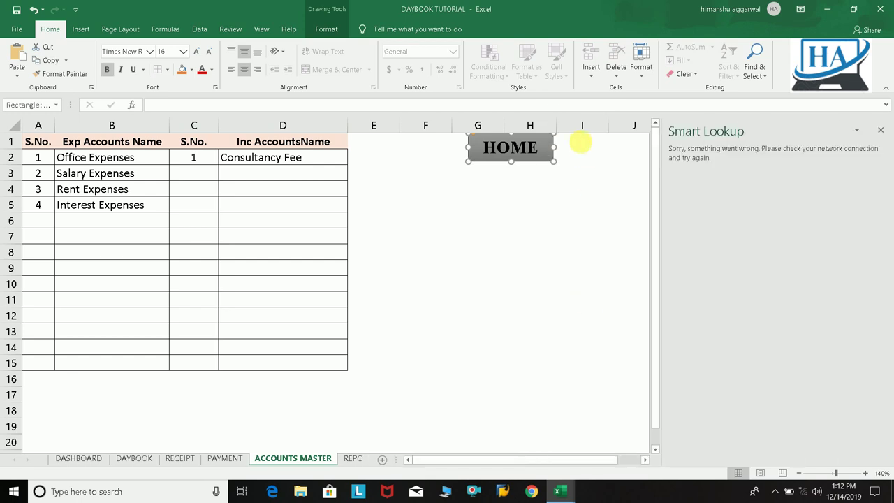
click(882, 132)
right_click(526, 140)
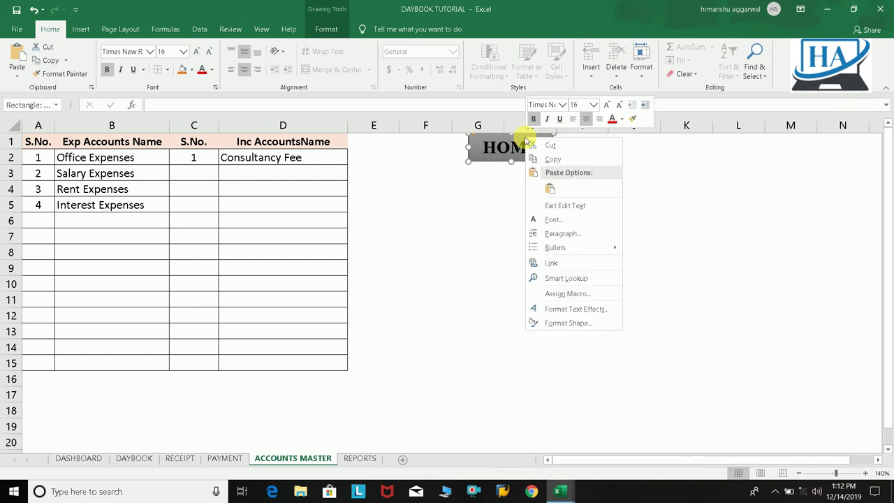
click(549, 263)
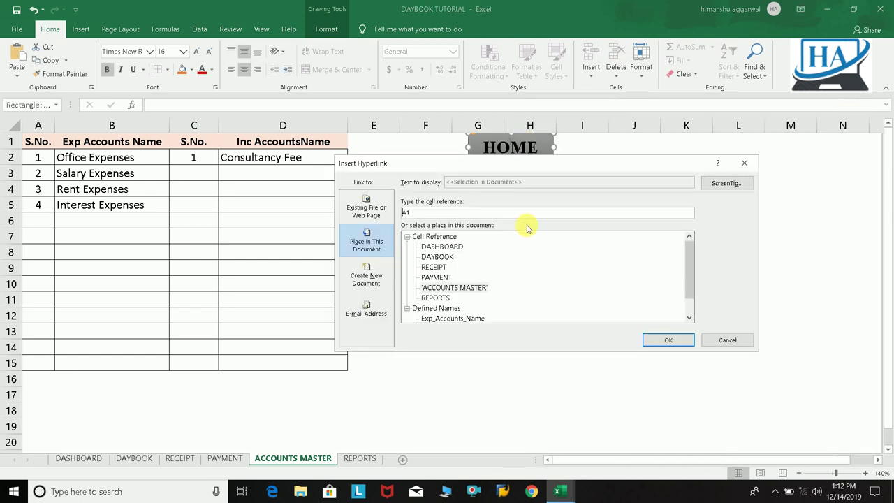
click(443, 248)
click(648, 334)
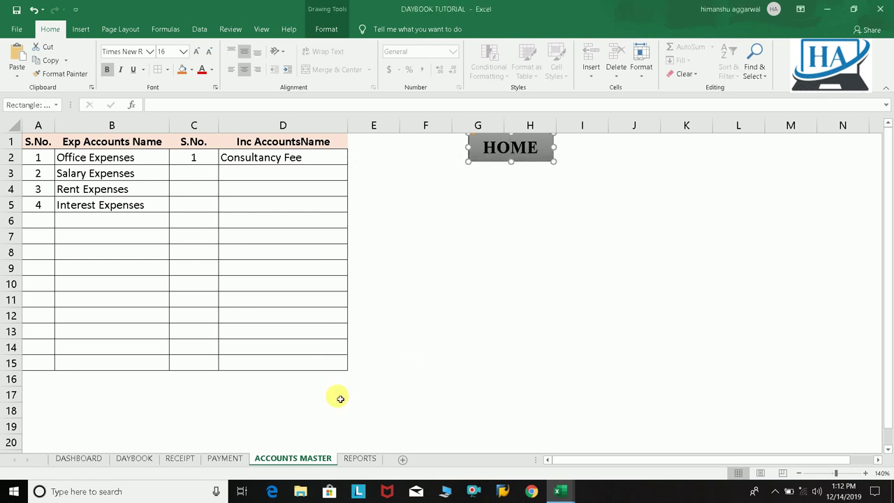
Link the REPORTS sheet's HOME button to DASHBOARD.
click(360, 459)
right_click(561, 139)
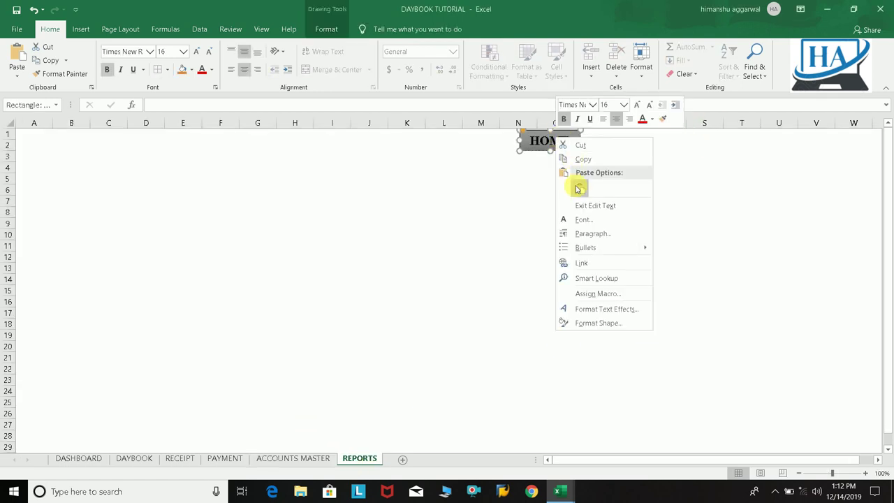
click(578, 264)
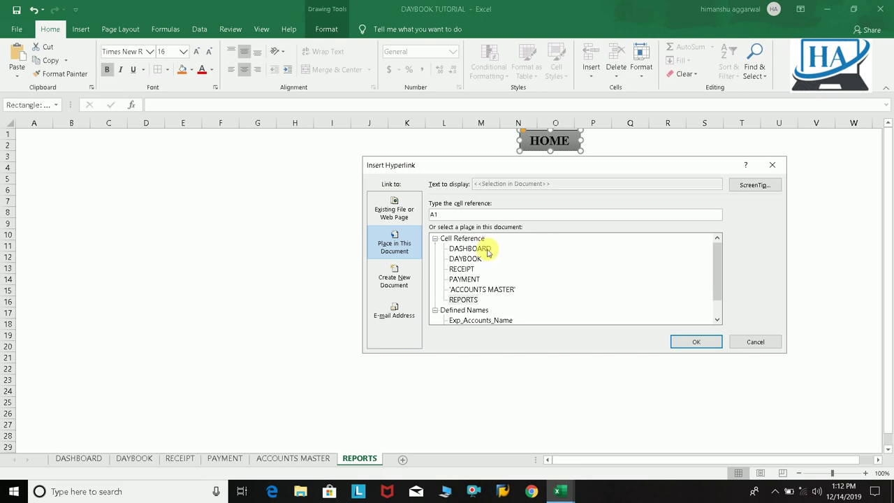
click(488, 250)
click(685, 342)
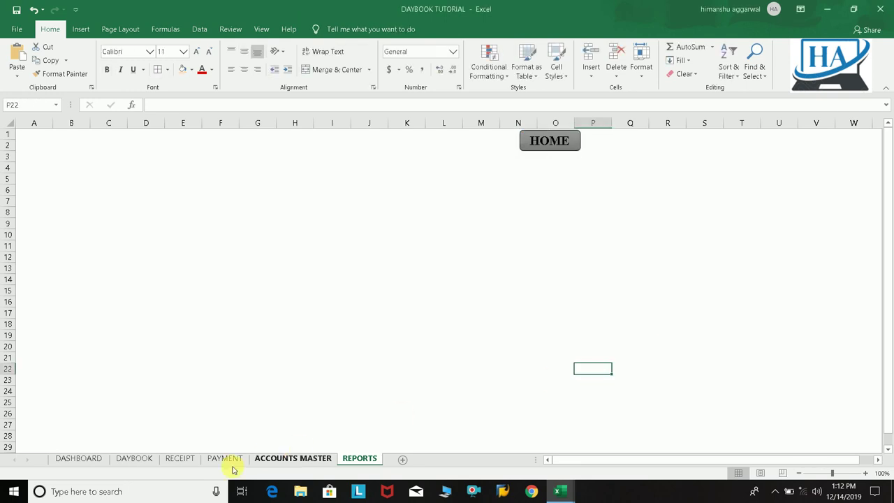
Test the HOME, RECEIPT and DAYBOOK links between the sheets and DASHBOARD.
click(181, 458)
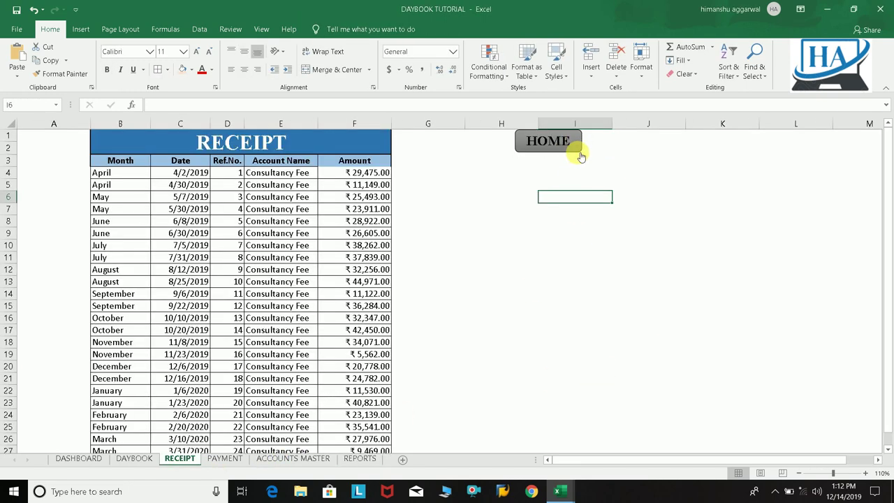
click(565, 149)
click(229, 273)
click(566, 143)
click(234, 227)
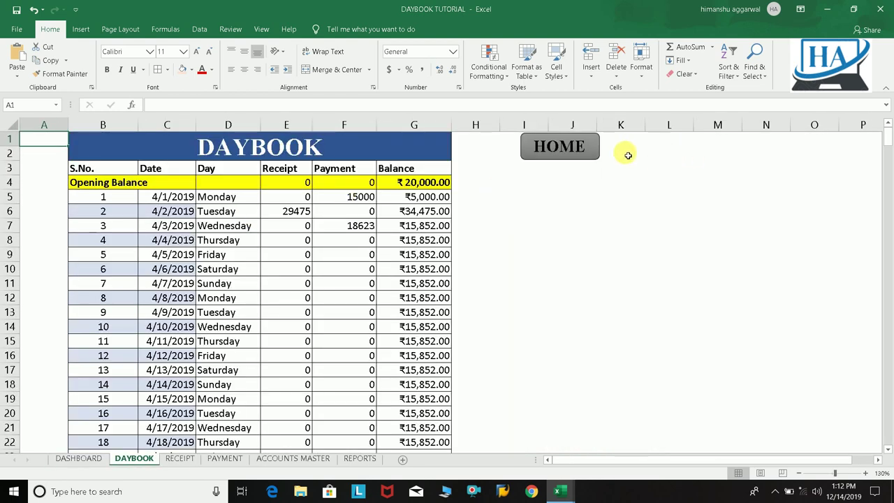
click(567, 151)
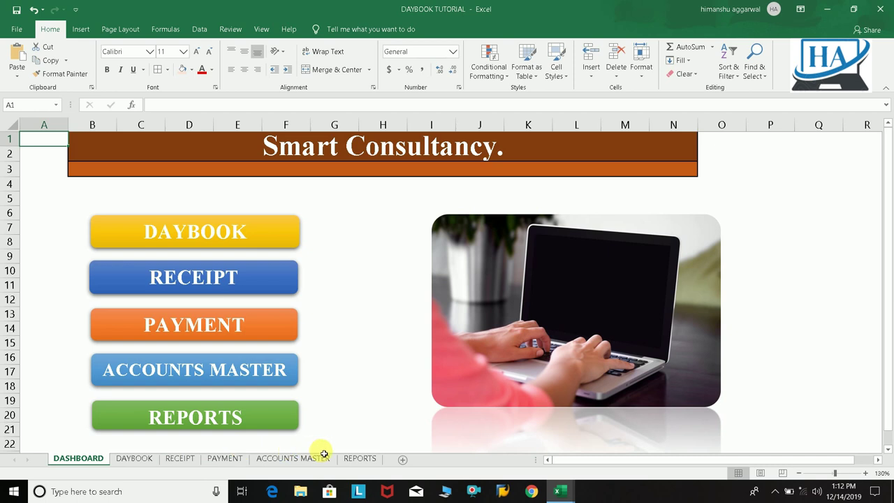
Look over REPORTS and DASHBOARD, then switch to the finished DAYBOOK workbook.
click(353, 458)
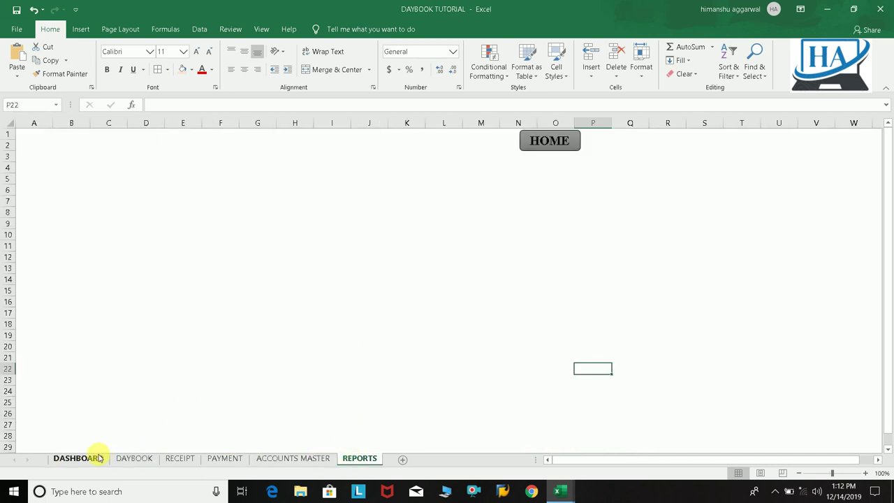
click(99, 457)
click(360, 459)
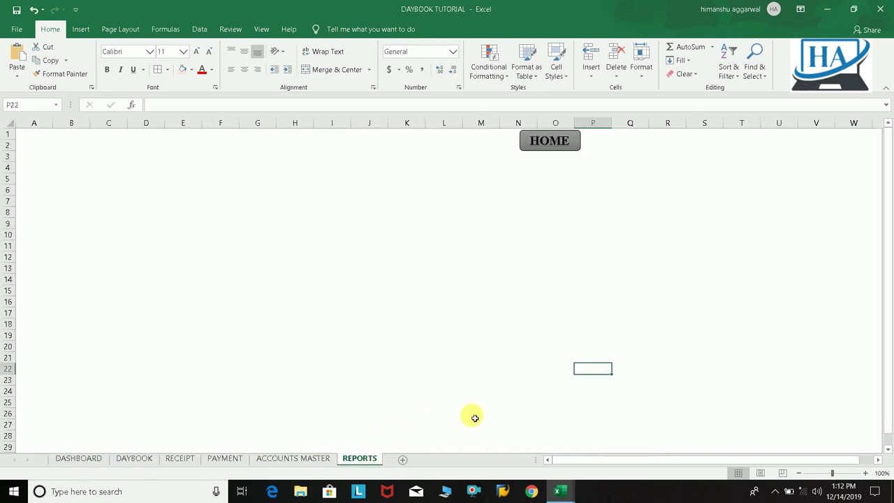
mouse_move(558, 491)
click(437, 391)
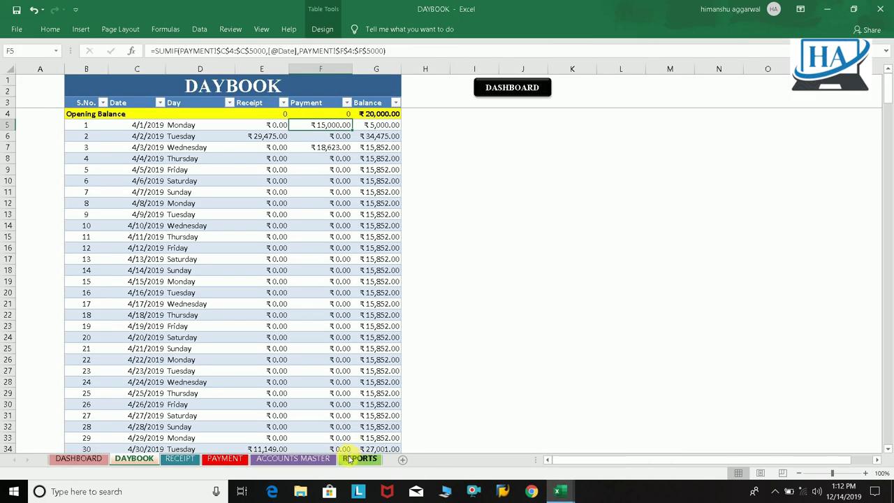
Copy both MONTH lists from the finished workbook's REPORTS sheet.
click(358, 459)
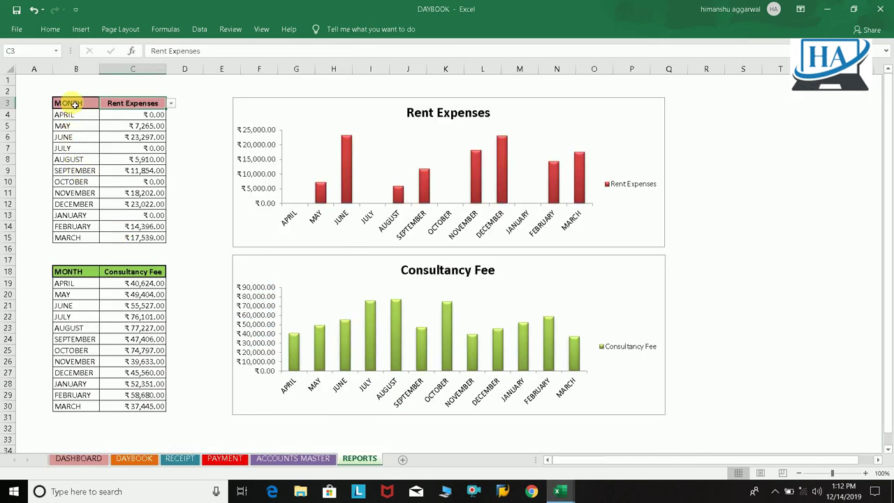
drag(74, 103, 88, 241)
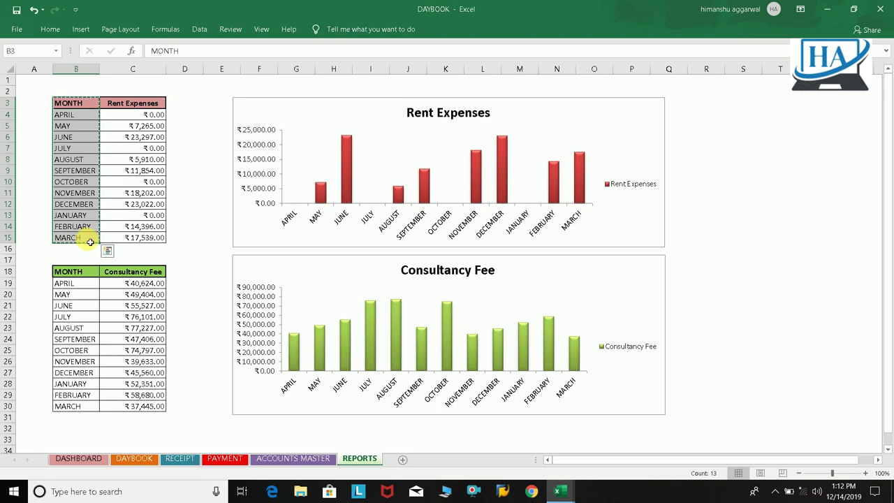
drag(72, 102, 76, 193)
drag(82, 255, 93, 406)
key(ctrl+c)
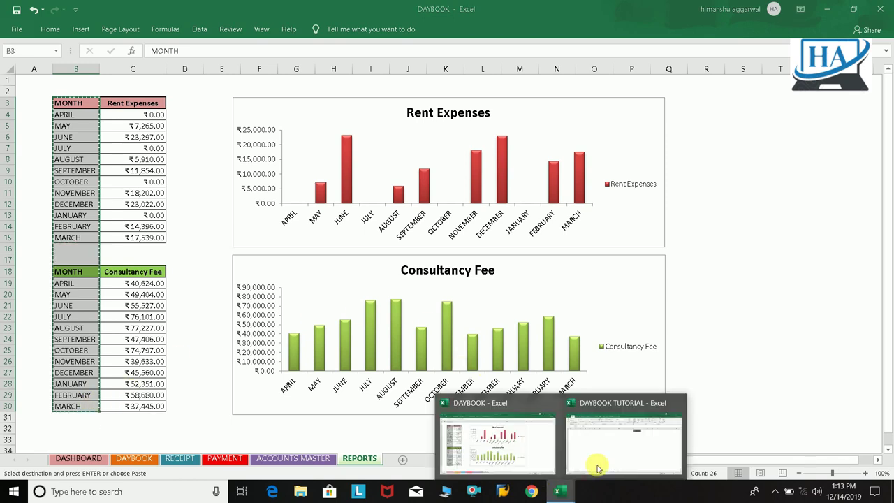
Paste the month lists at B3 in the tutorial's REPORTS sheet and widen columns B and C.
mouse_move(558, 491)
click(598, 466)
click(72, 167)
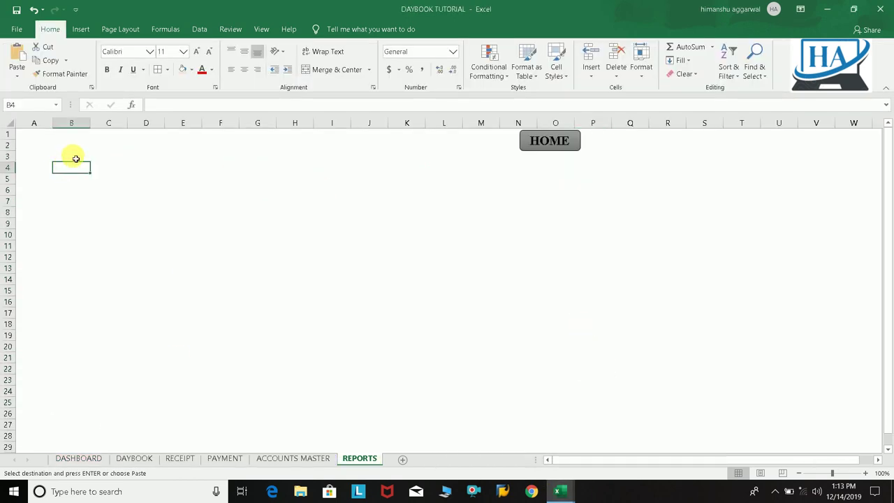
key(ctrl+v)
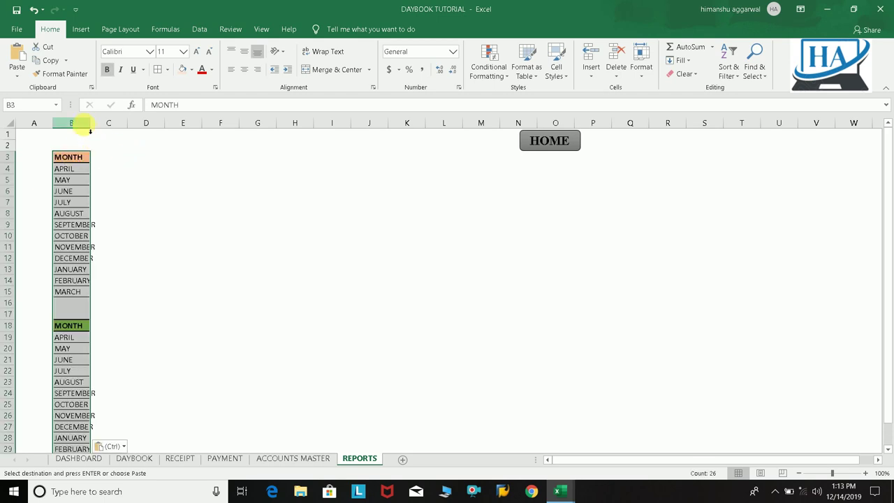
drag(93, 123, 107, 124)
click(150, 176)
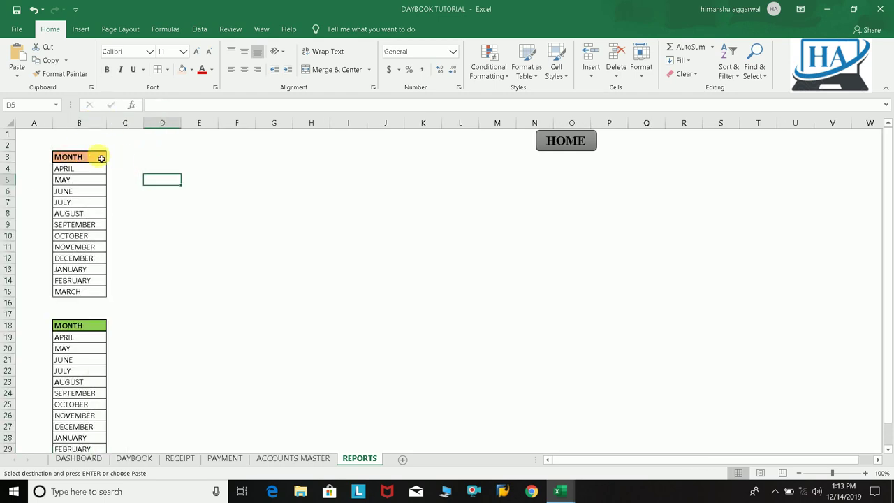
click(123, 162)
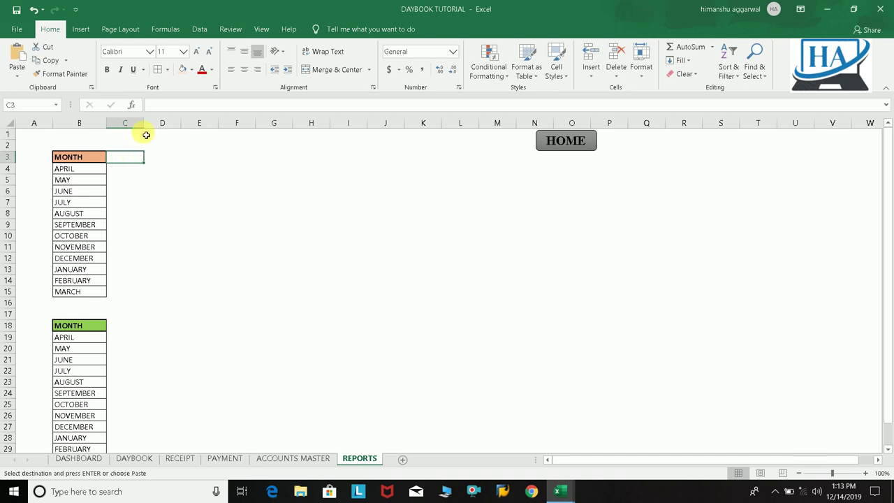
drag(144, 126, 164, 127)
click(180, 170)
click(136, 156)
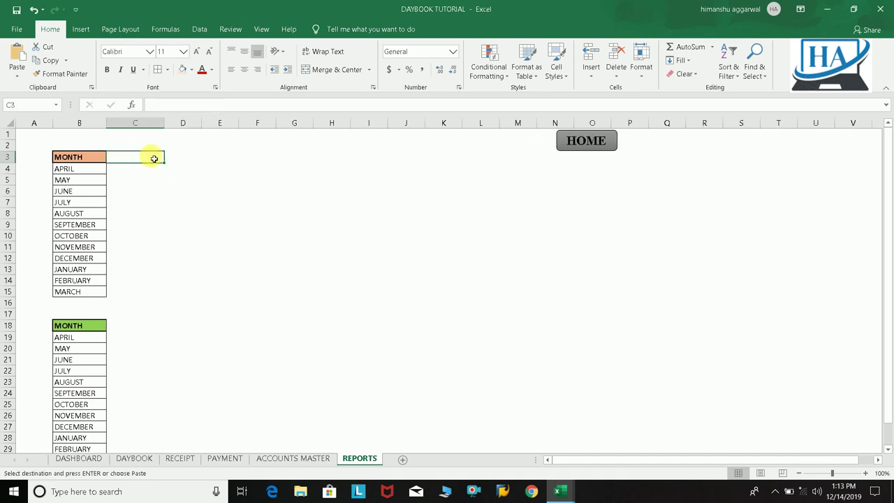
In the finished workbook, choose Office Expense in the first table's account dropdown.
click(489, 433)
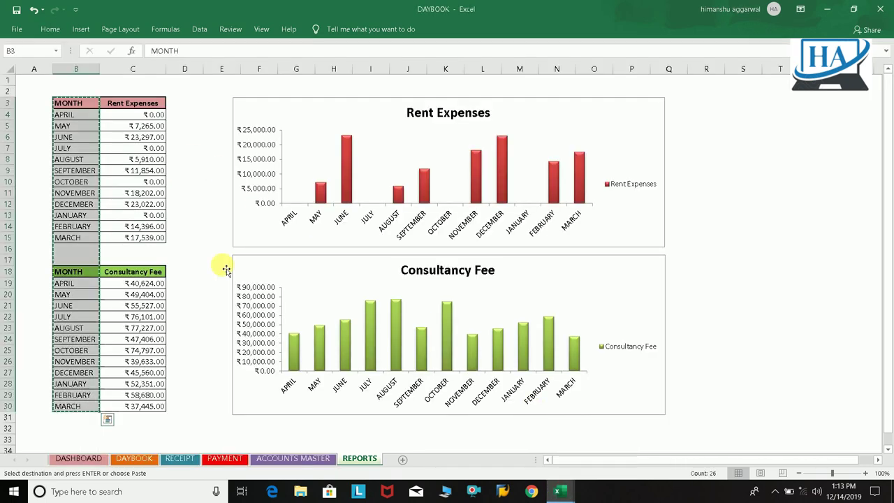
click(139, 274)
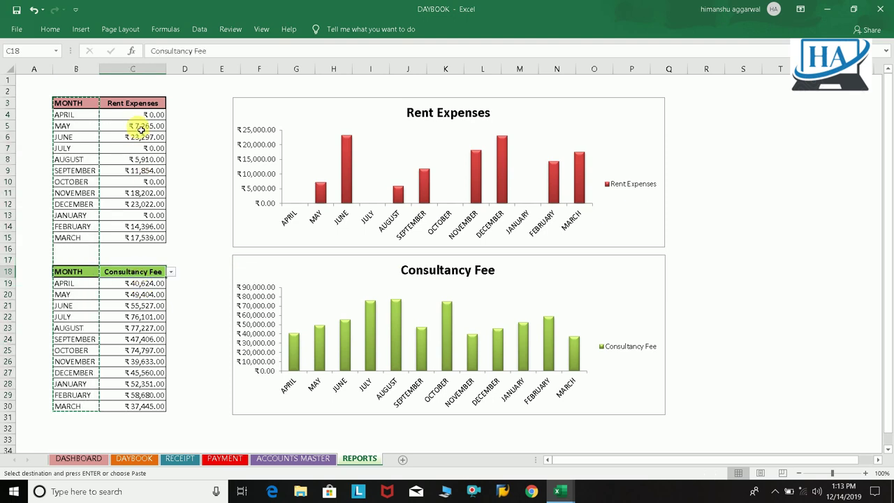
click(144, 106)
click(172, 104)
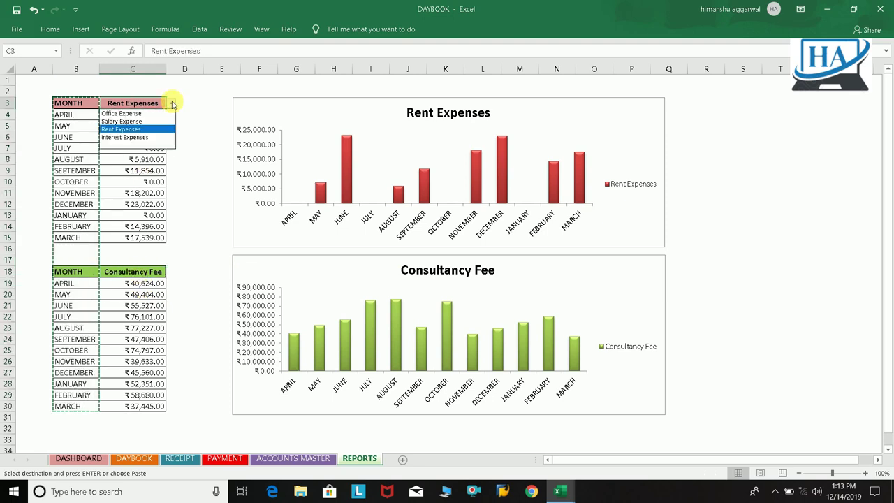
click(154, 115)
click(176, 116)
click(151, 103)
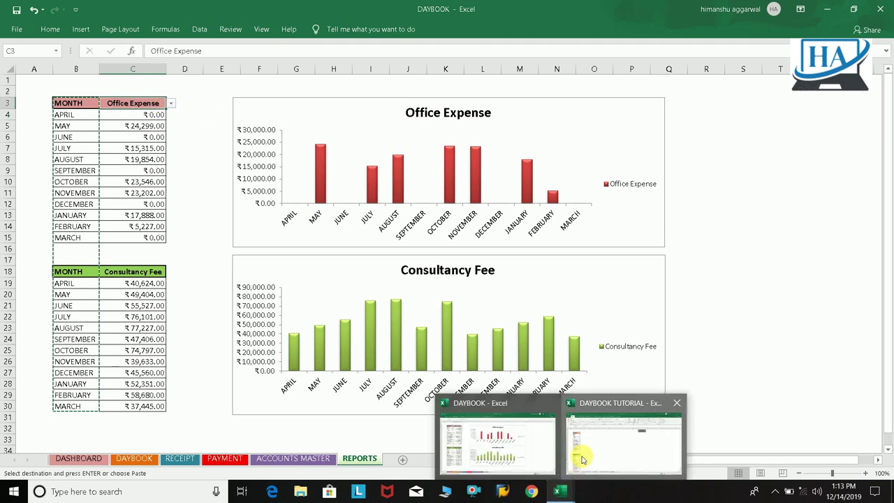
mouse_move(558, 491)
click(575, 455)
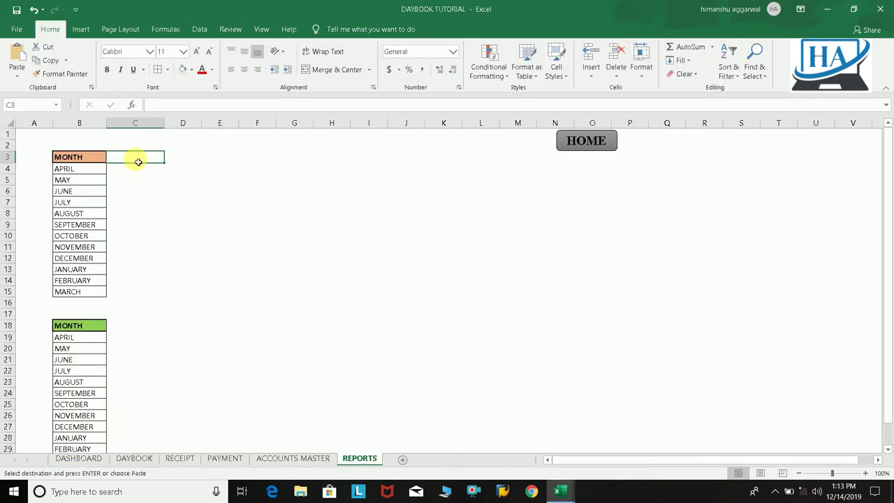
Add a List data validation to C3 sourced from the Exp_Accounts_Name range.
click(195, 29)
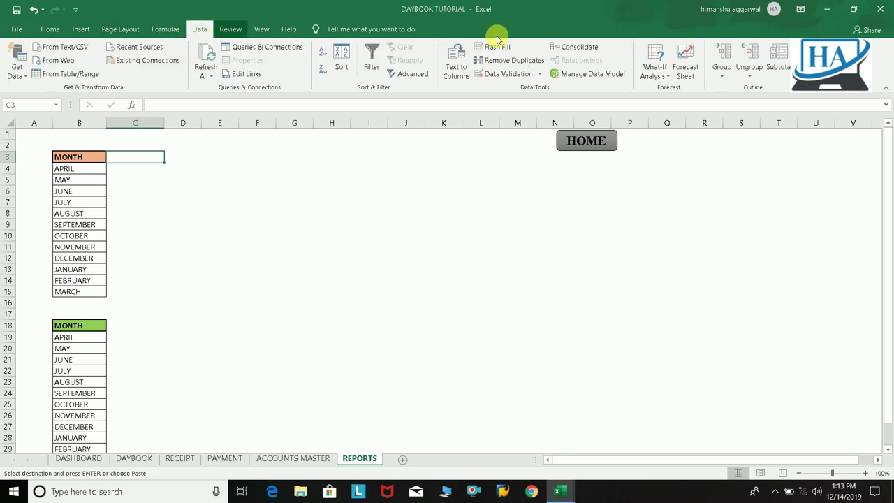
click(508, 74)
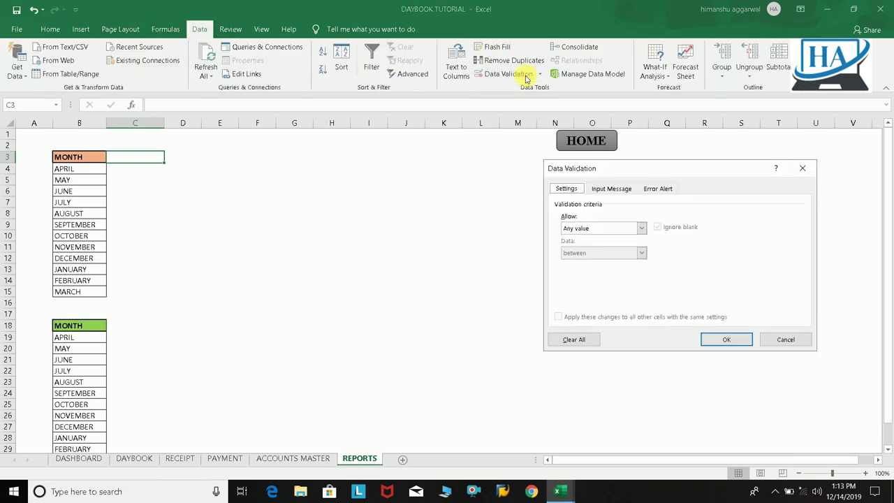
click(616, 228)
click(599, 265)
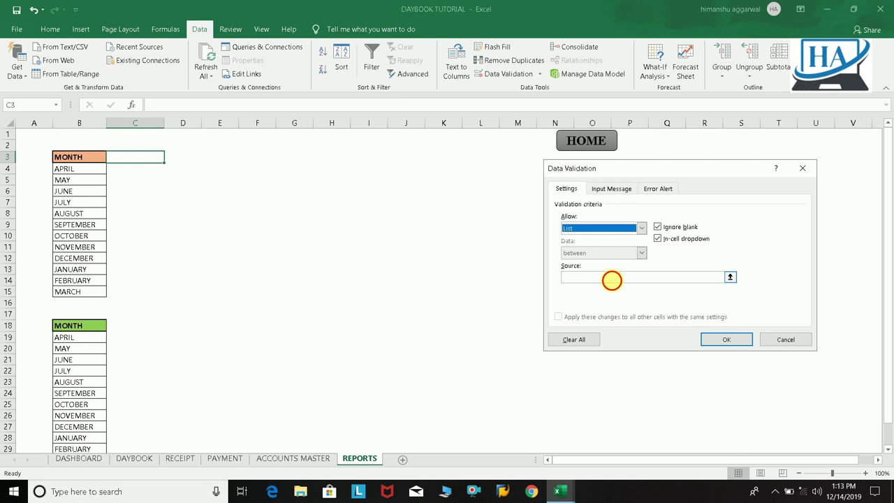
click(611, 280)
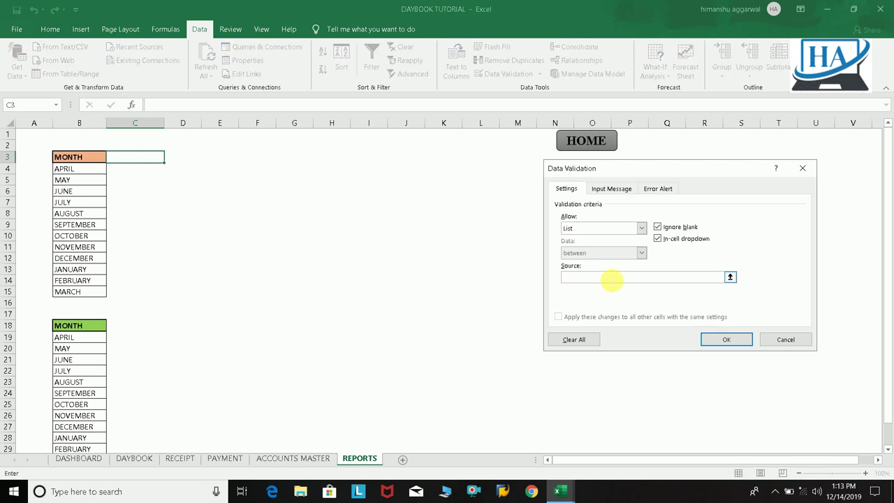
key(F3)
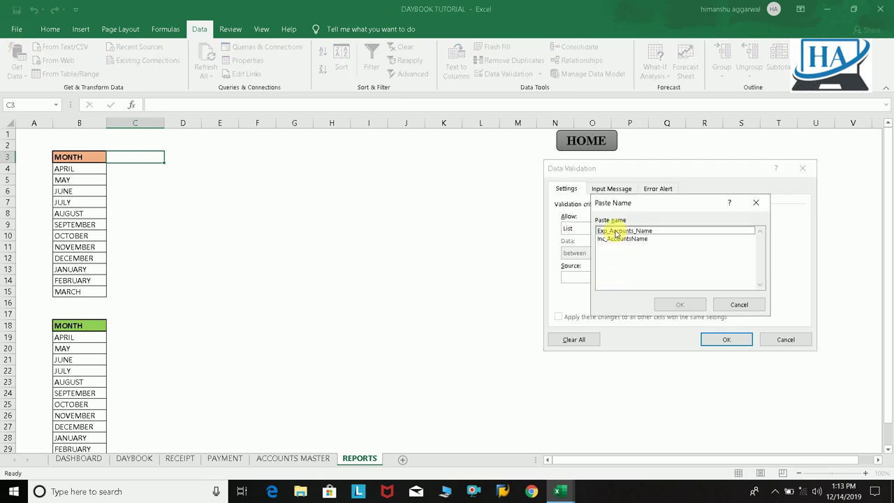
click(616, 231)
click(681, 305)
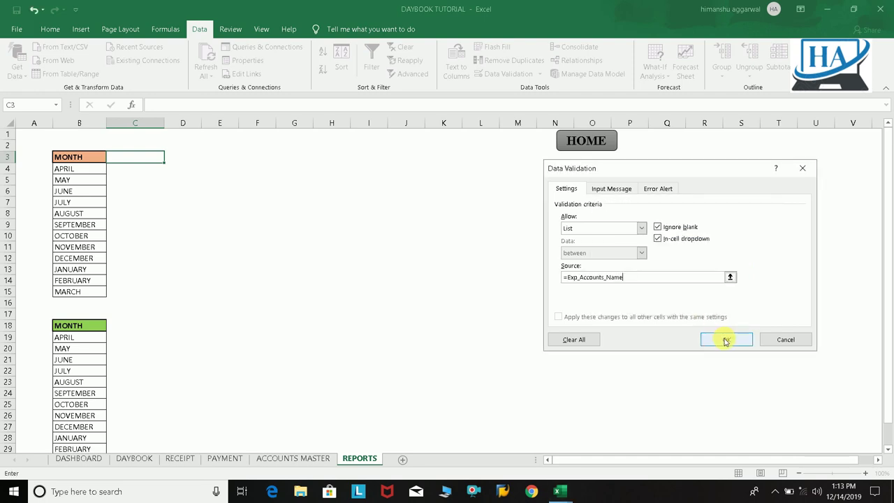
click(726, 339)
Choose Office Expenses from C3's new account dropdown.
click(198, 213)
click(156, 159)
click(169, 157)
scroll(166, 178, up, 5)
click(132, 168)
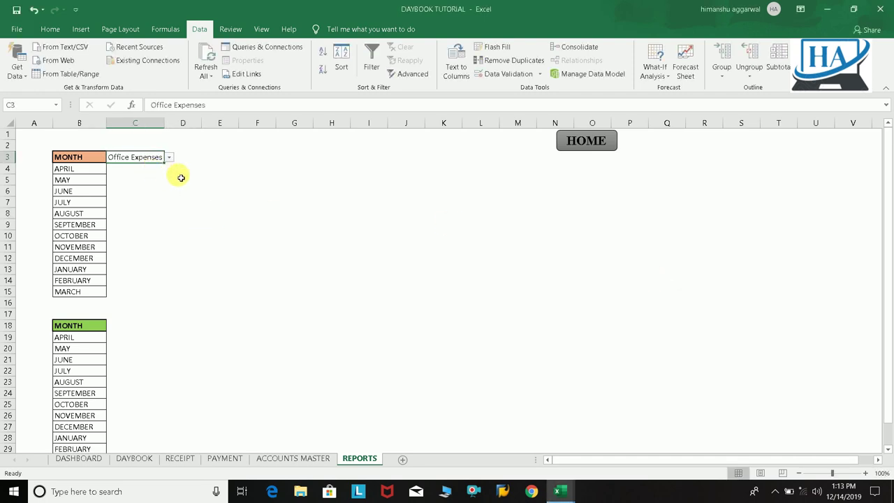
click(180, 176)
click(101, 159)
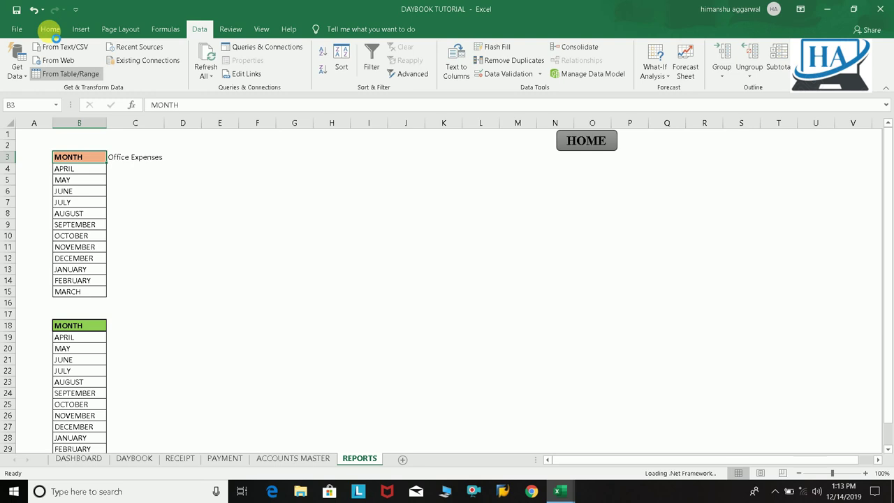
Copy the MONTH header's formatting onto the Office Expenses header in C3.
click(49, 29)
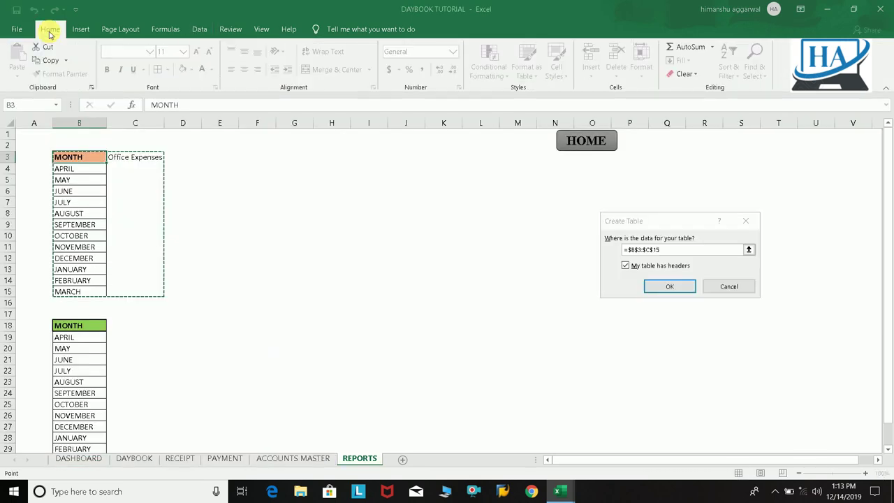
click(727, 287)
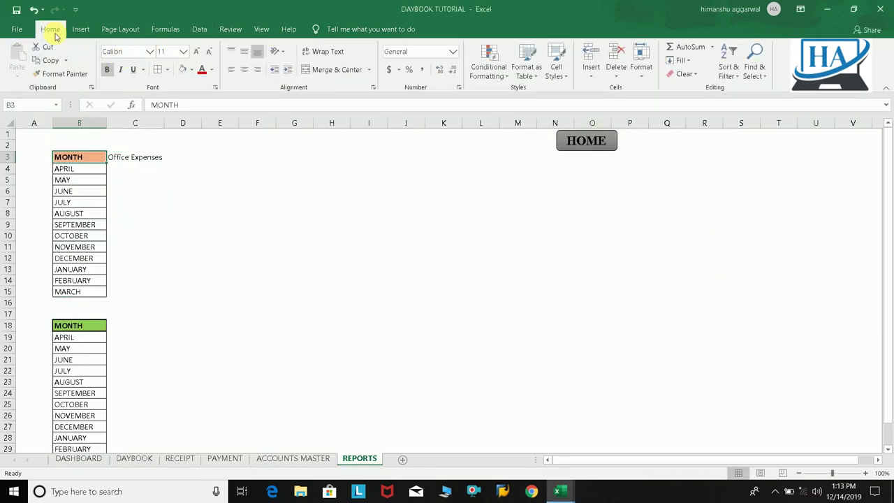
click(61, 74)
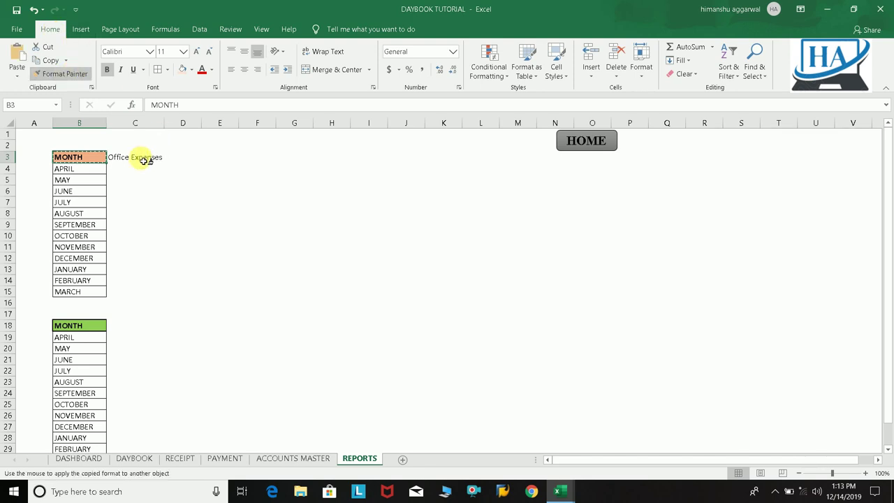
click(143, 159)
click(200, 178)
Apply All Borders to every cell of the B3:C15 month table.
drag(91, 160, 168, 294)
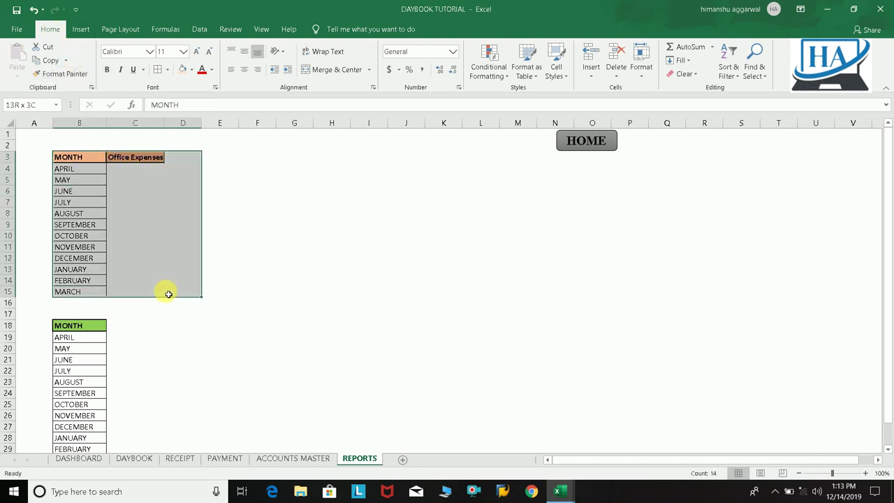
click(158, 73)
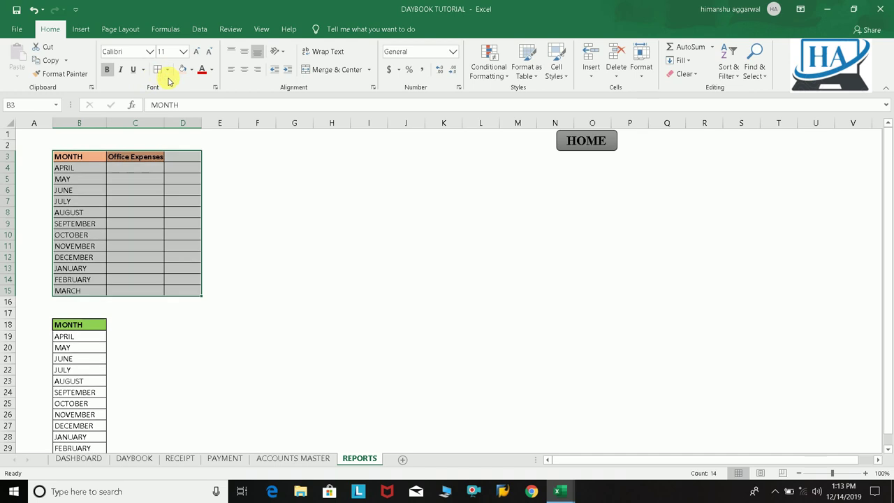
drag(83, 158, 147, 296)
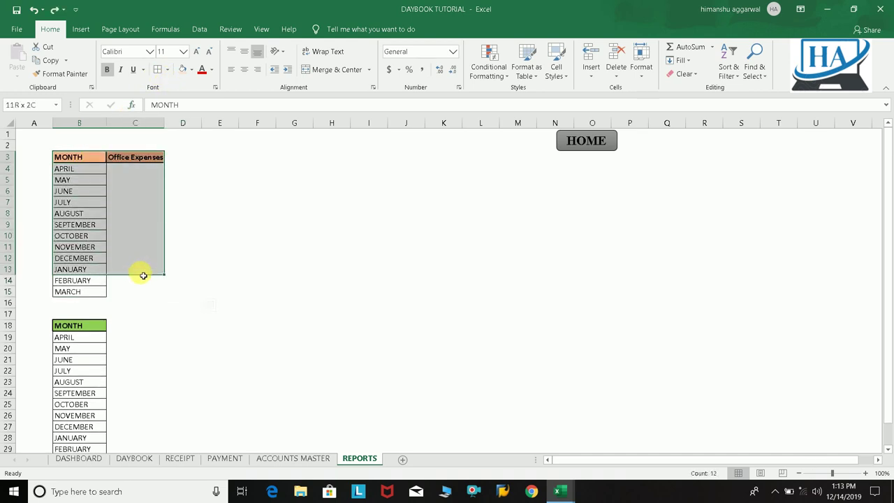
click(158, 70)
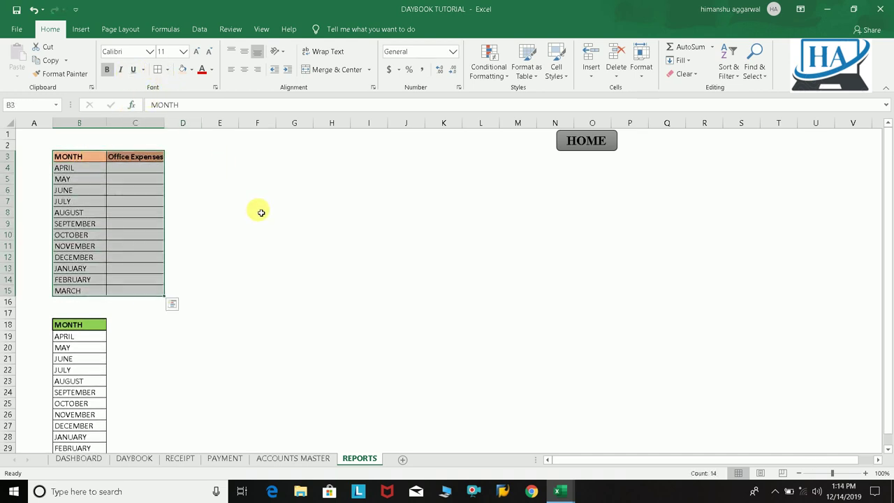
click(258, 211)
click(118, 325)
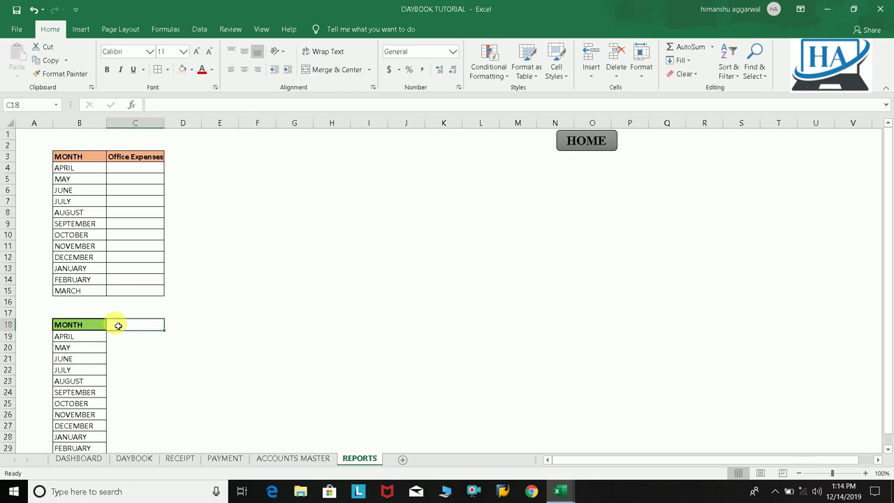
click(200, 28)
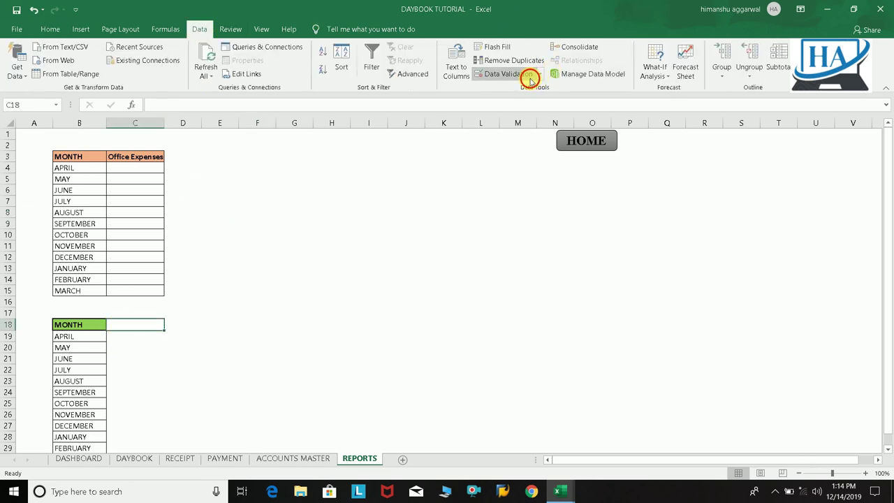
Give C18 a List data validation sourced from Inc_AccountsName.
click(530, 78)
click(622, 227)
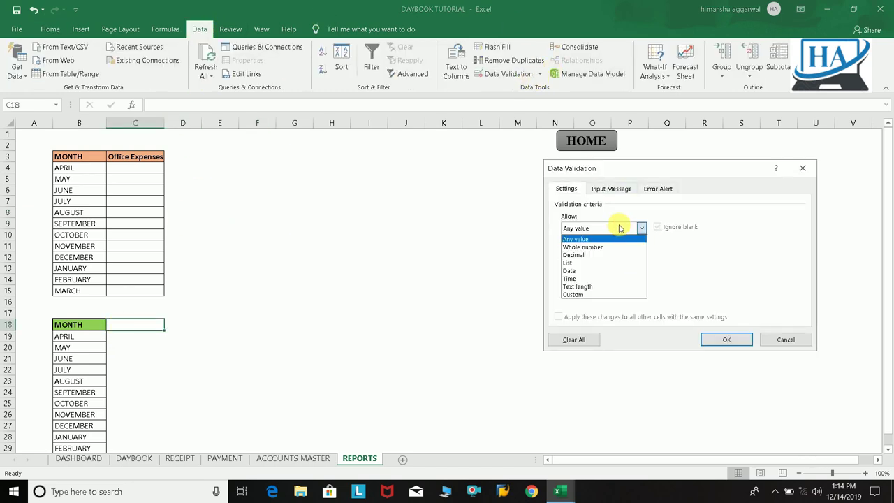
click(605, 263)
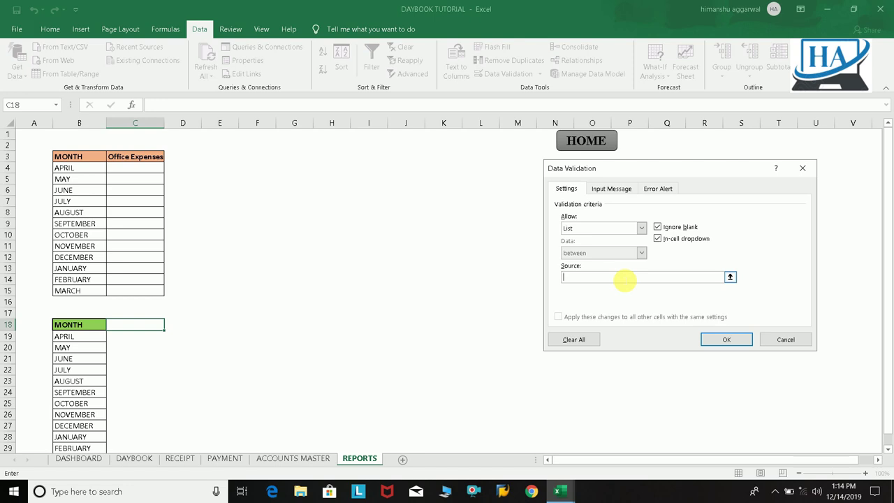
key(F3)
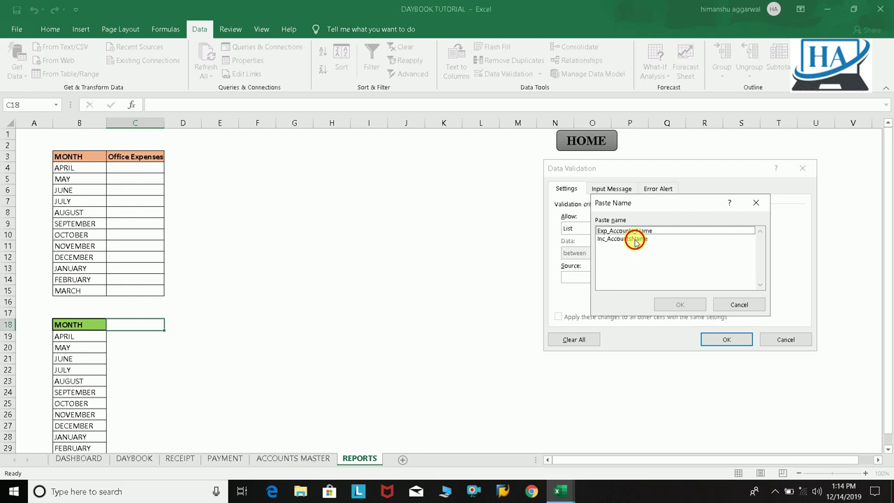
click(636, 241)
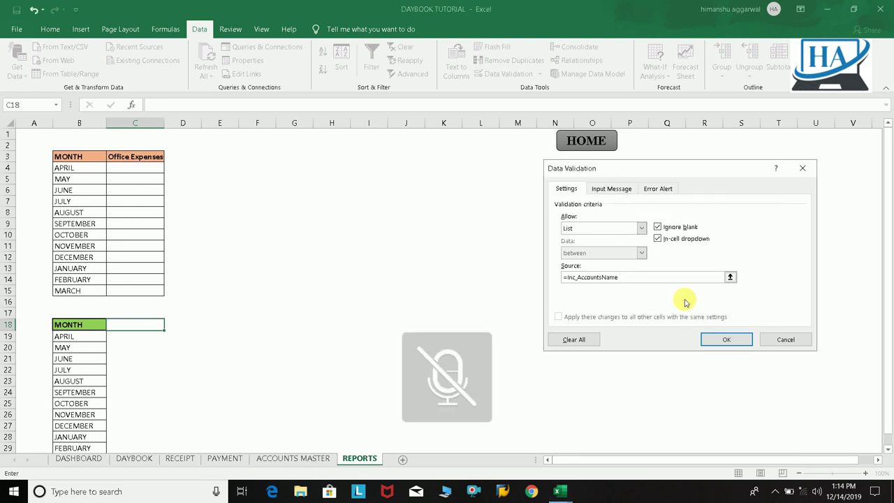
click(727, 340)
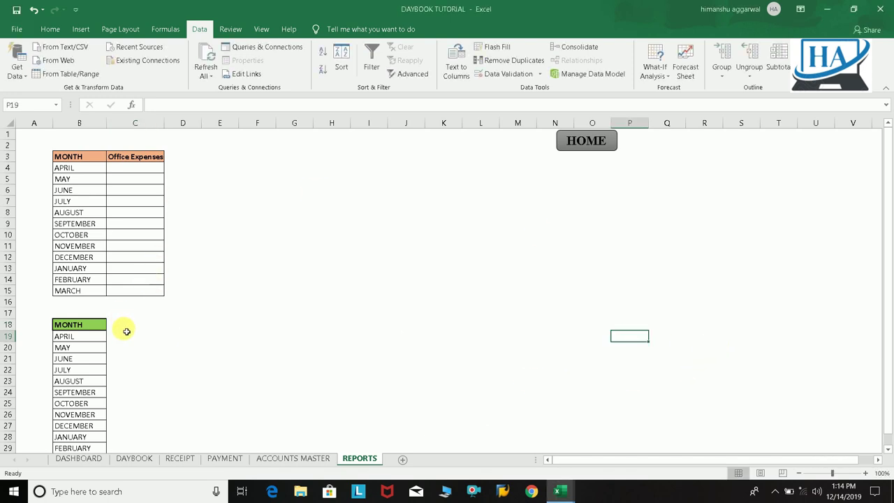
Choose Consultancy Fee from C18's account dropdown.
click(170, 326)
drag(169, 353, 167, 320)
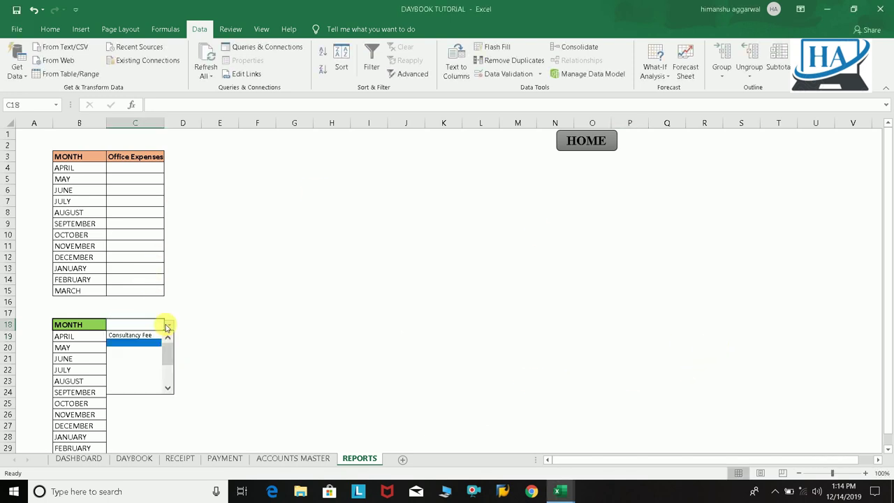
click(136, 336)
click(223, 347)
click(82, 326)
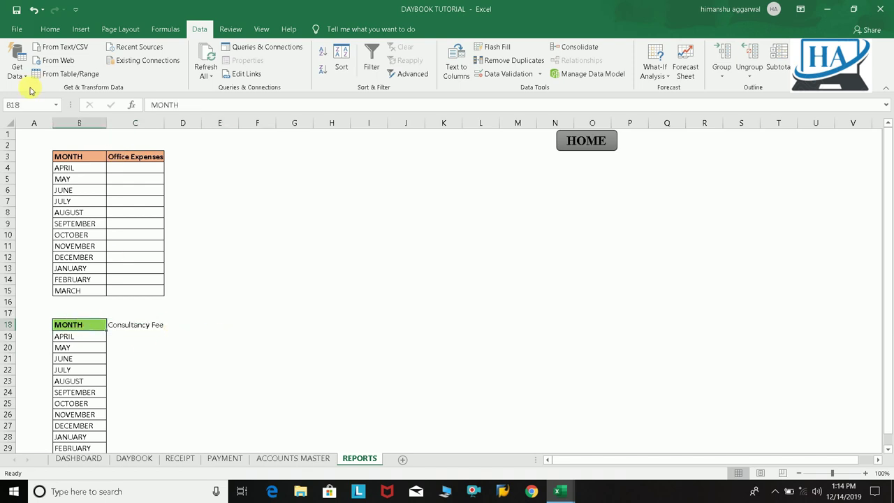
Copy the green MONTH header style onto the Consultancy Fee header in C18.
click(50, 28)
click(54, 75)
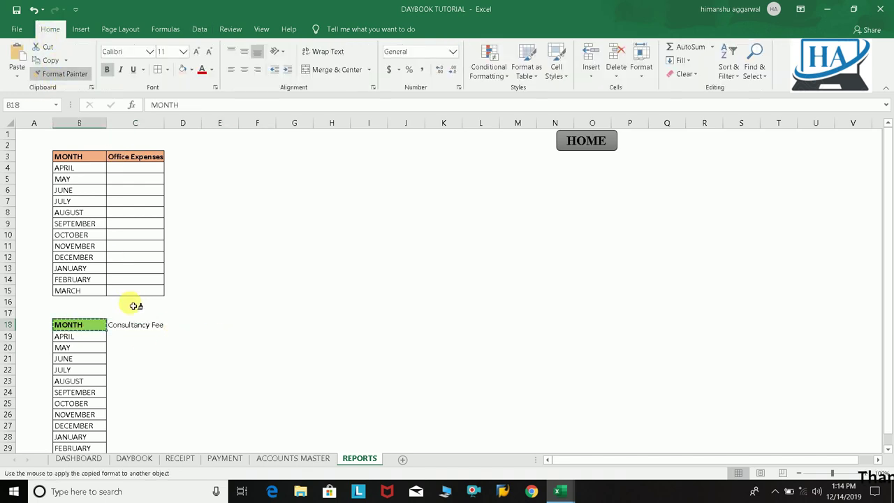
click(130, 326)
Apply All Borders to every cell of the B18:C30 table.
mouse_move(80, 326)
mouse_down()
mouse_move(167, 468)
mouse_move(163, 441)
mouse_up()
click(158, 69)
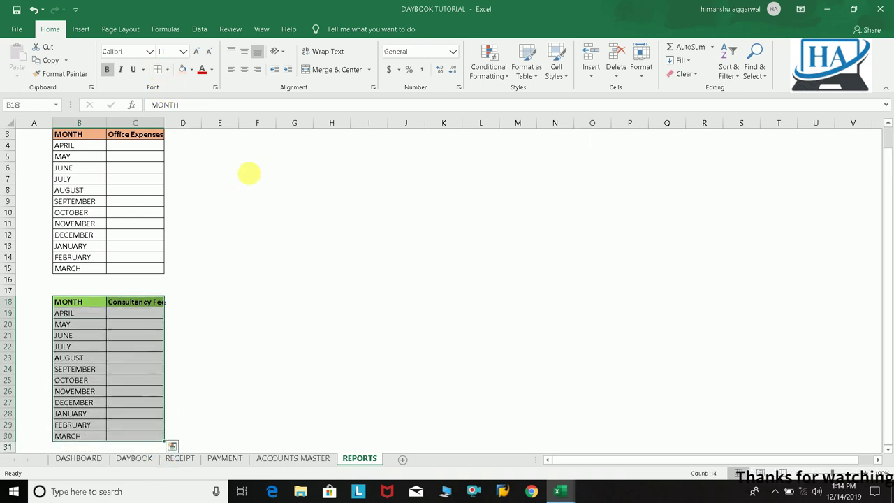
click(257, 190)
click(140, 147)
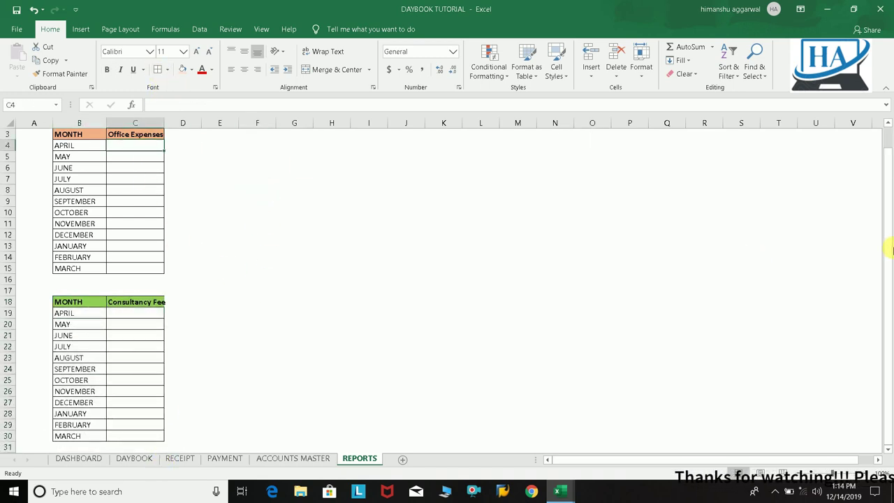
scroll(223, 188, up, 1)
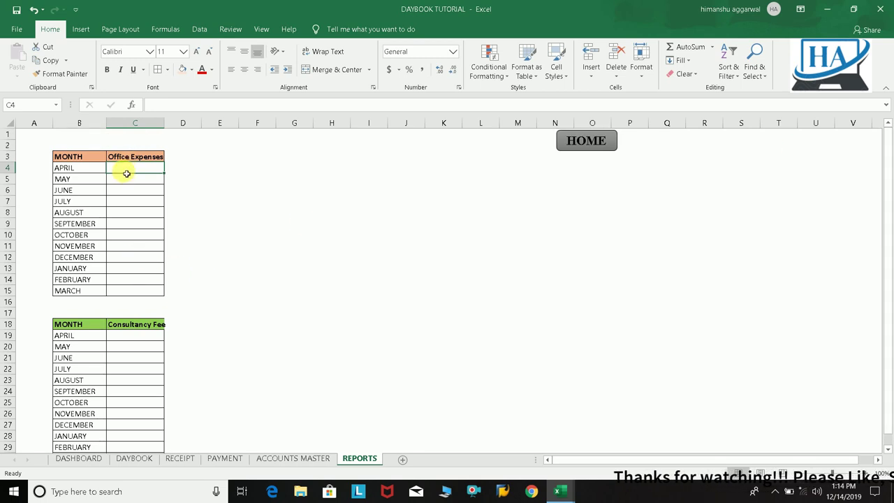
click(90, 464)
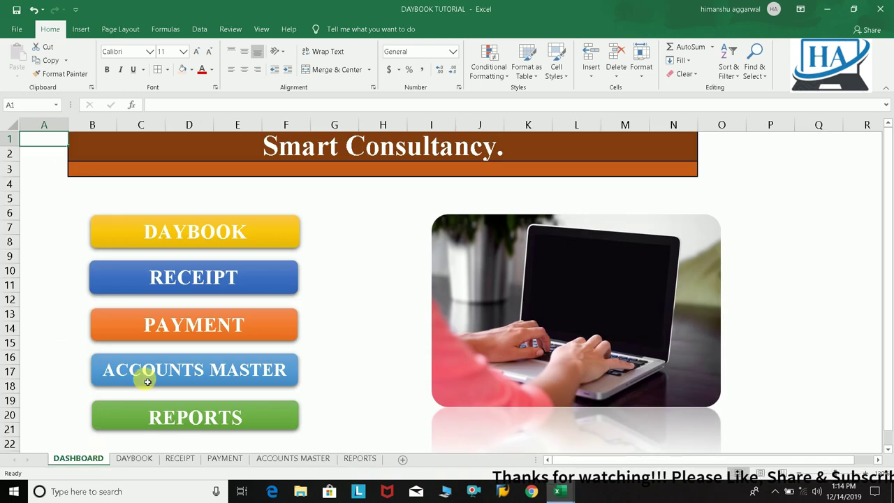
click(138, 459)
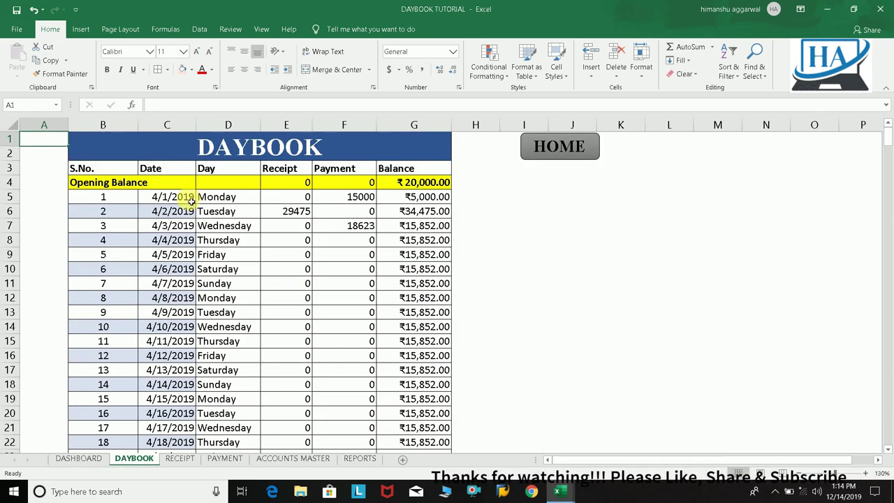
click(185, 197)
click(218, 198)
click(186, 198)
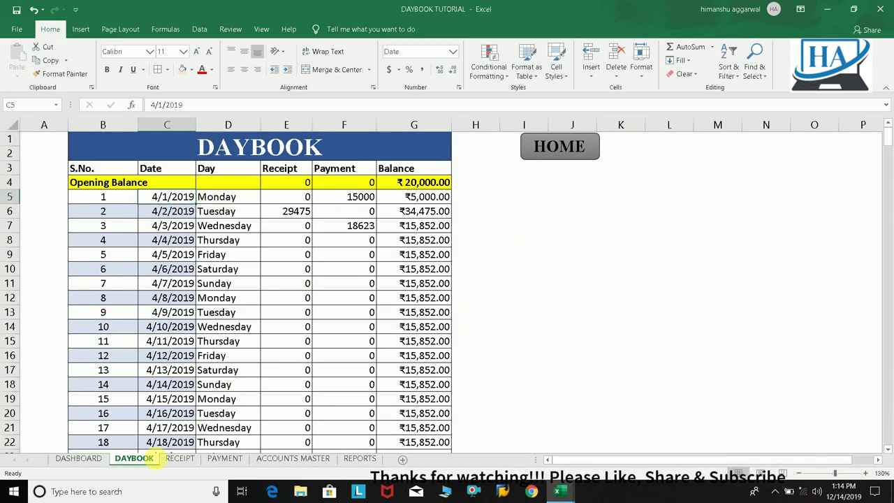
click(78, 459)
mouse_move(558, 492)
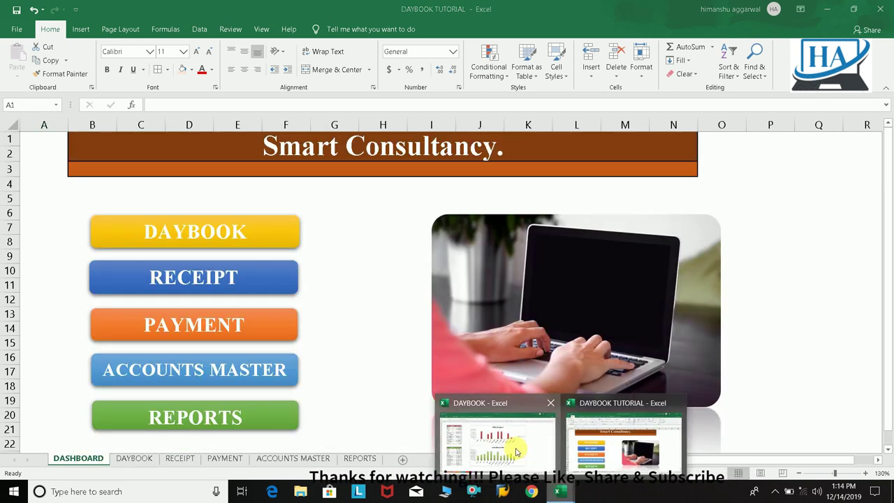
click(498, 436)
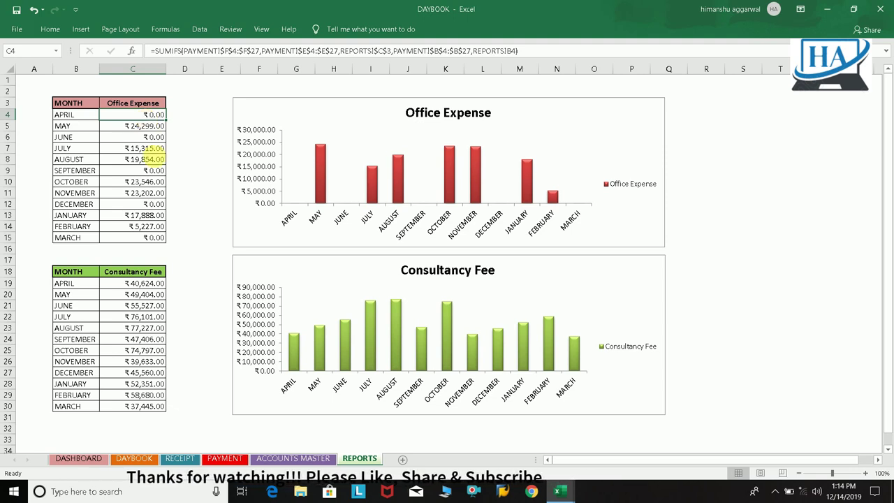
click(136, 285)
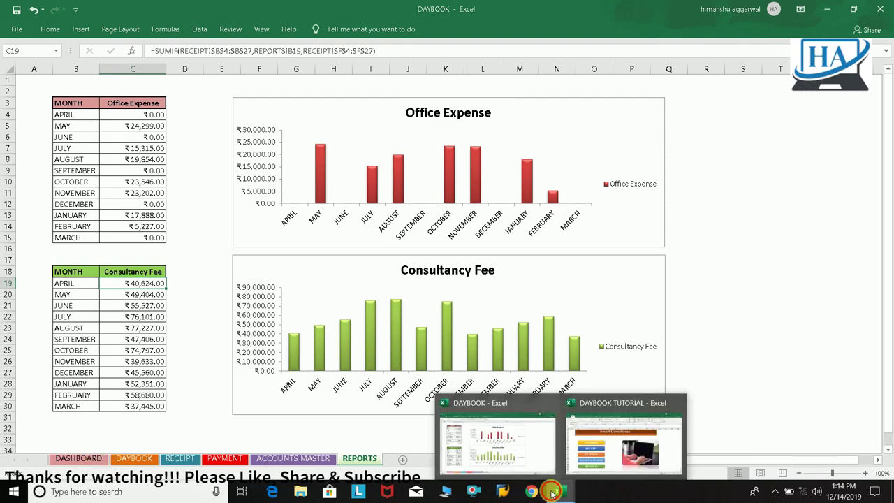
mouse_move(559, 492)
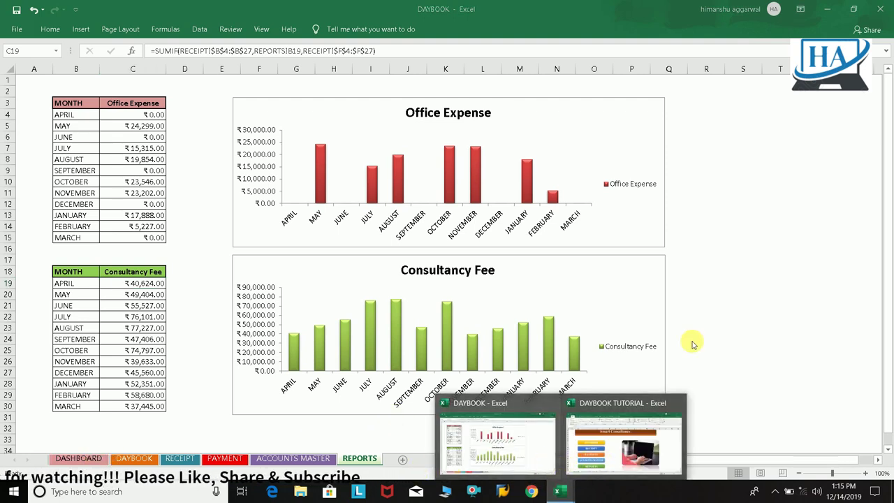
click(143, 116)
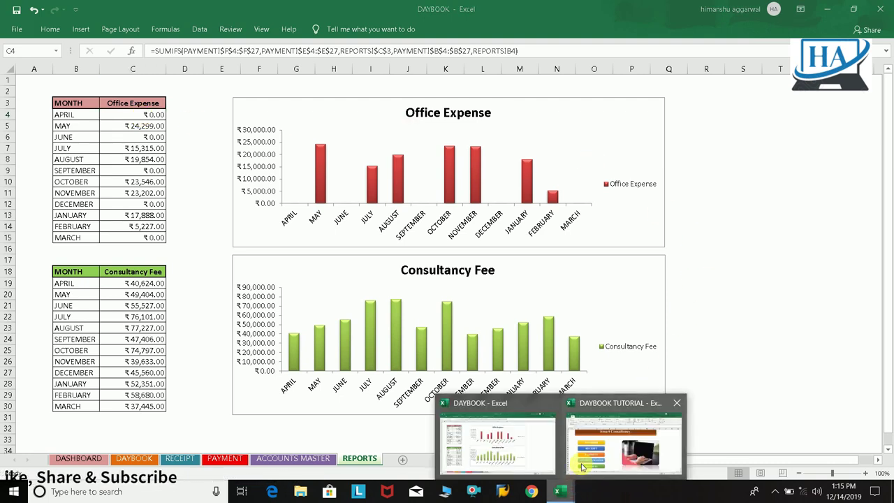
click(629, 448)
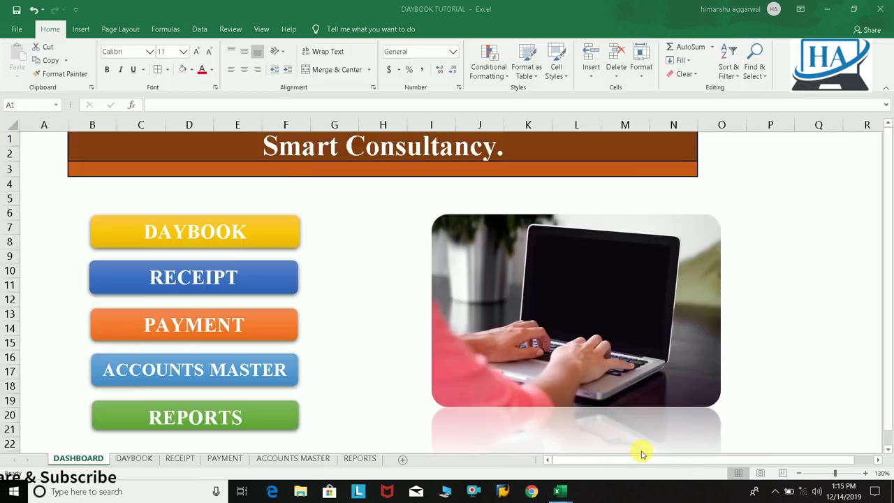
click(357, 459)
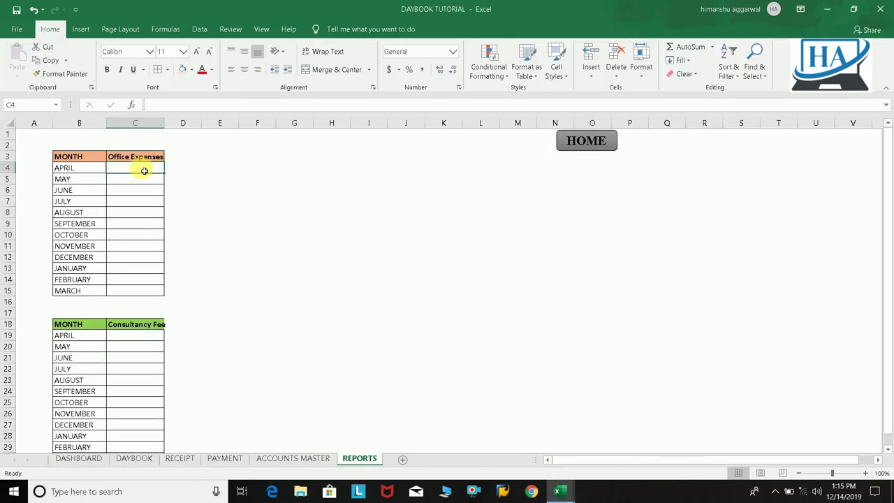
Start a SUMIFS in C4 using PAYMENT amounts as sum range and PAYMENT months as first criteria range.
text(=SU)
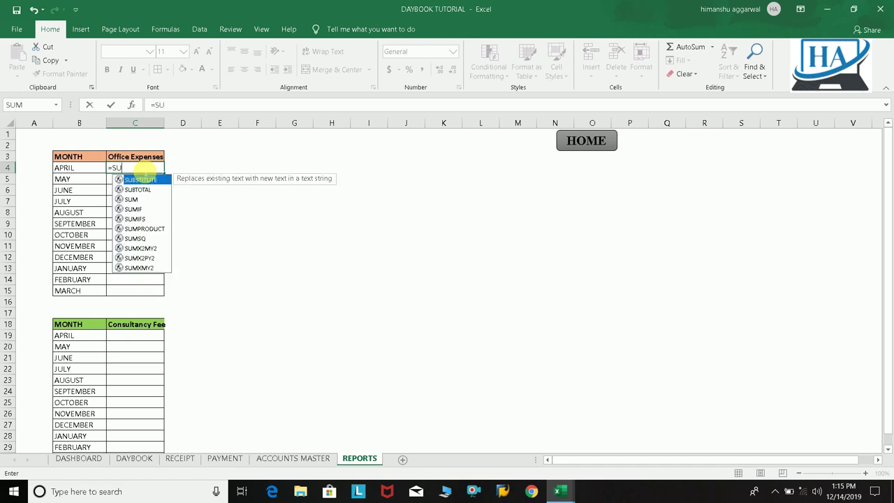
text(M)
key(Down)
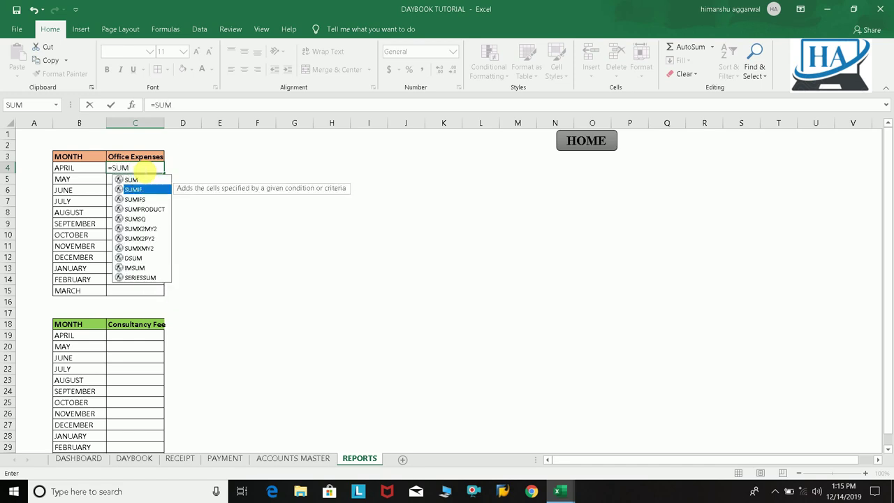
key(Down)
key(Tab)
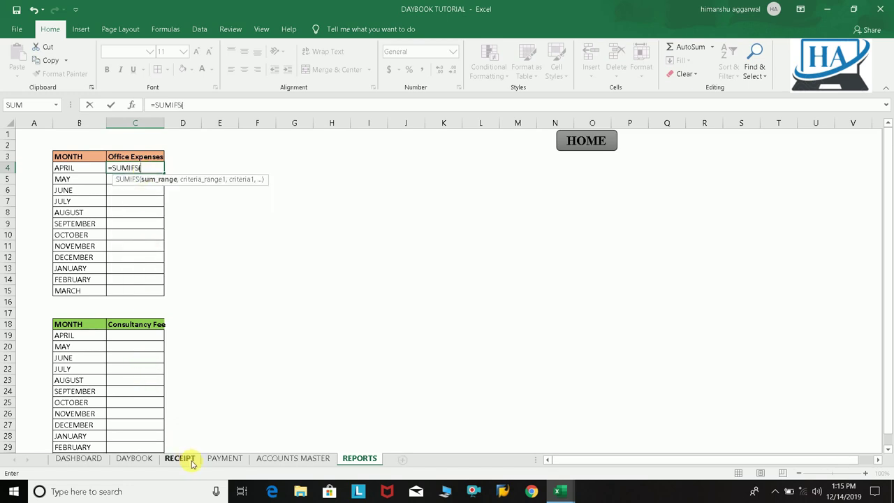
click(224, 459)
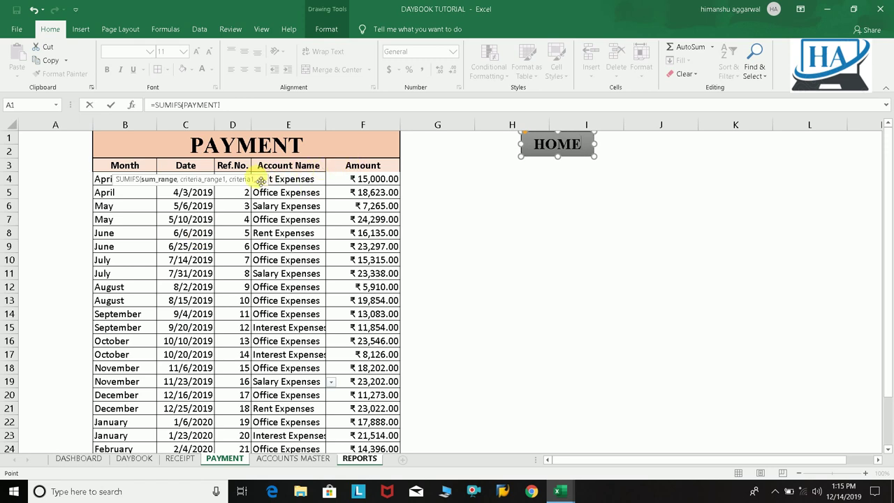
mouse_move(381, 179)
mouse_down()
mouse_move(368, 447)
mouse_move(378, 429)
mouse_up()
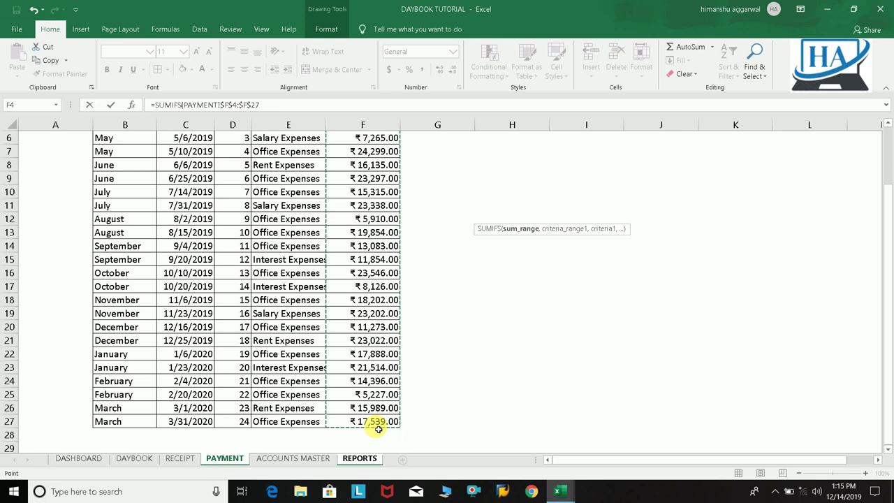
text(,)
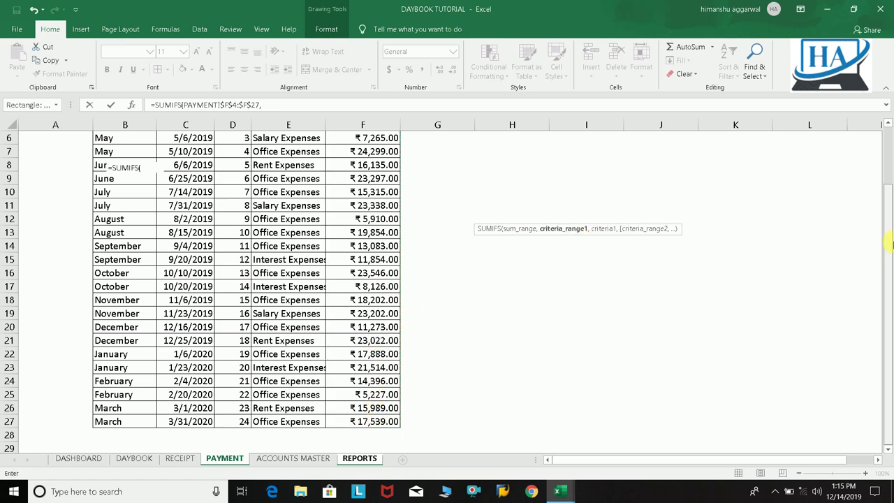
scroll(880, 245, up, 2)
drag(139, 179, 140, 429)
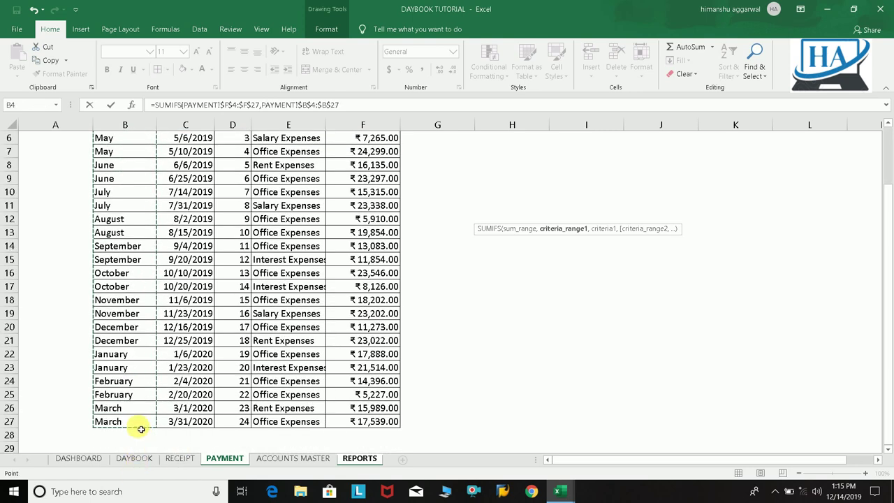
text(,)
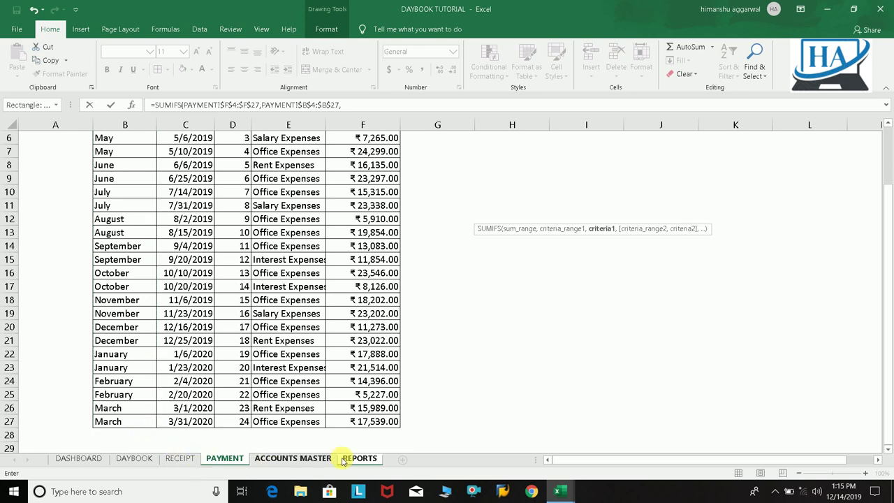
Add B4 (APRIL), the PAYMENT account-name column and C3 as criteria, giving 18623.
click(358, 458)
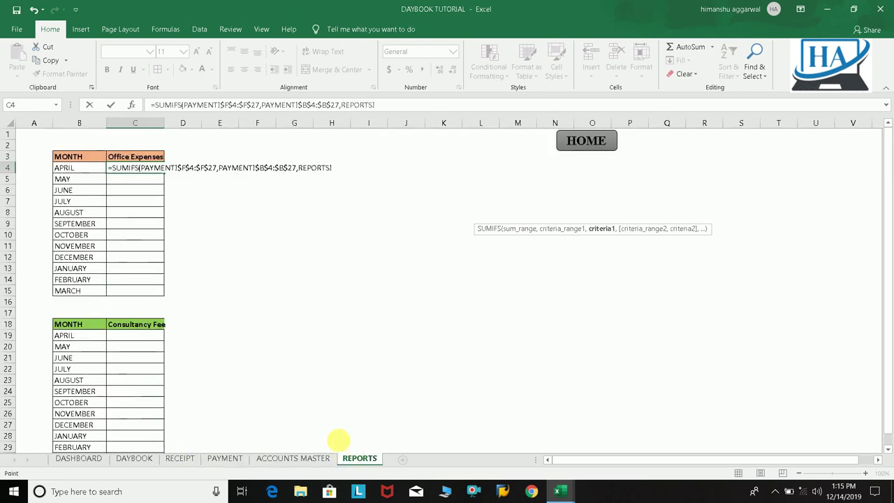
click(76, 171)
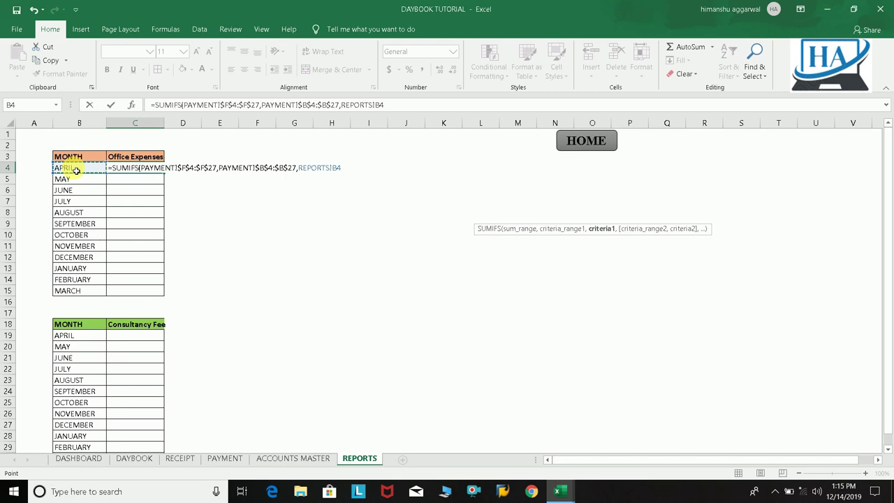
text(,)
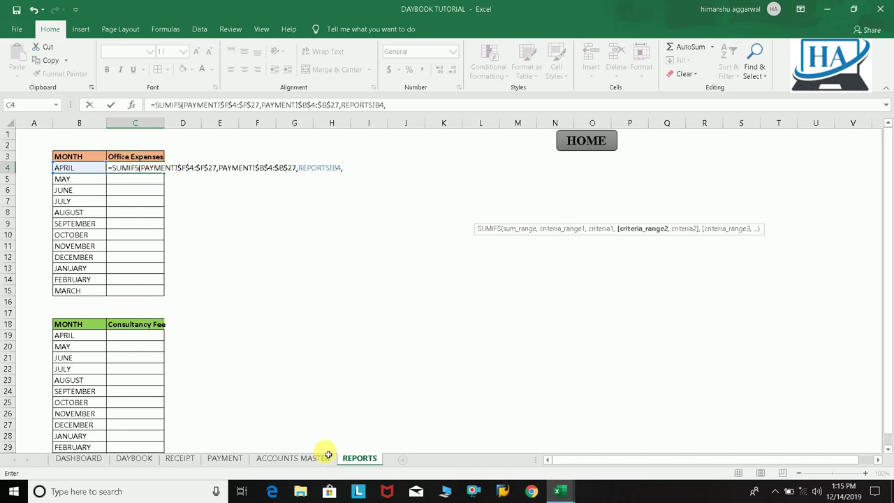
click(213, 458)
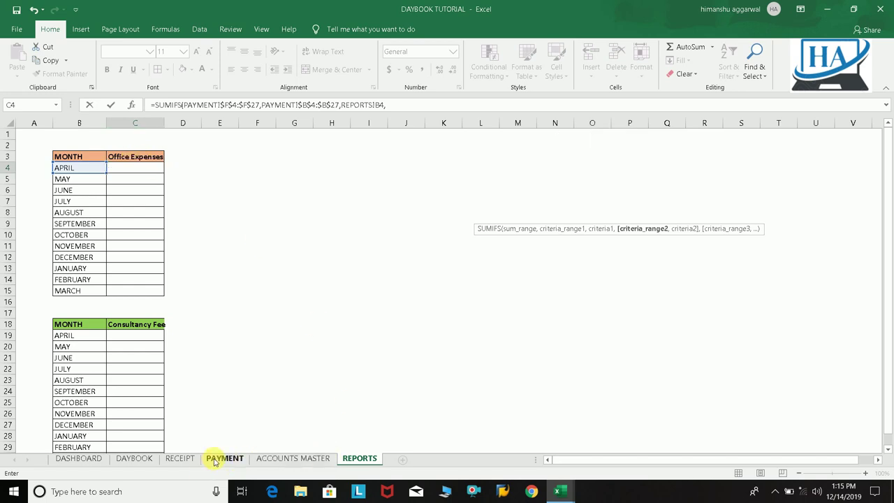
scroll(884, 257, up, 2)
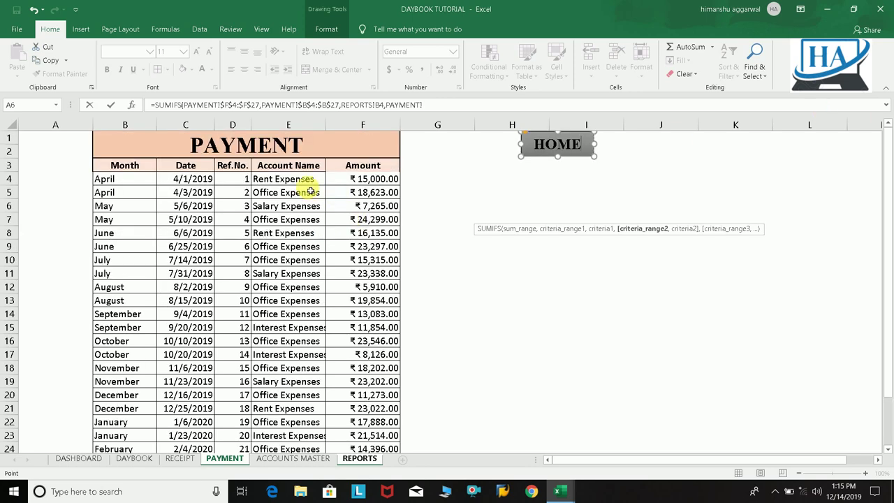
drag(304, 183, 310, 470)
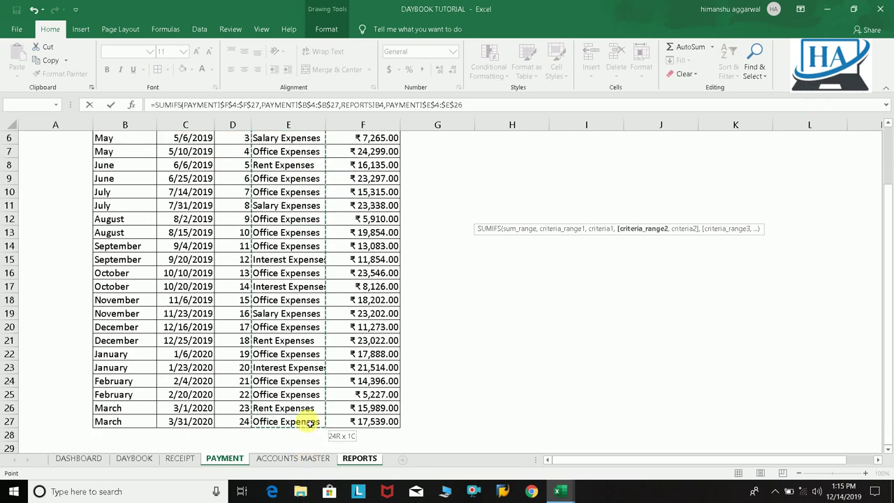
text(,)
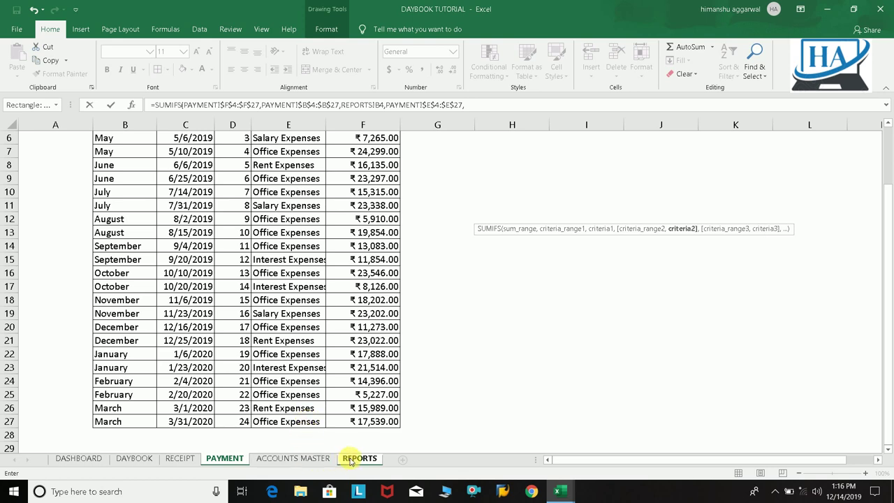
click(352, 459)
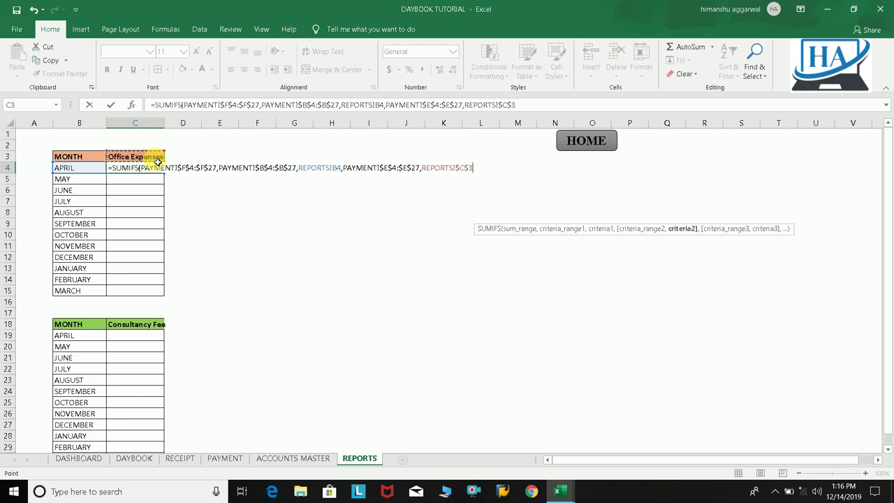
text())
key(Return)
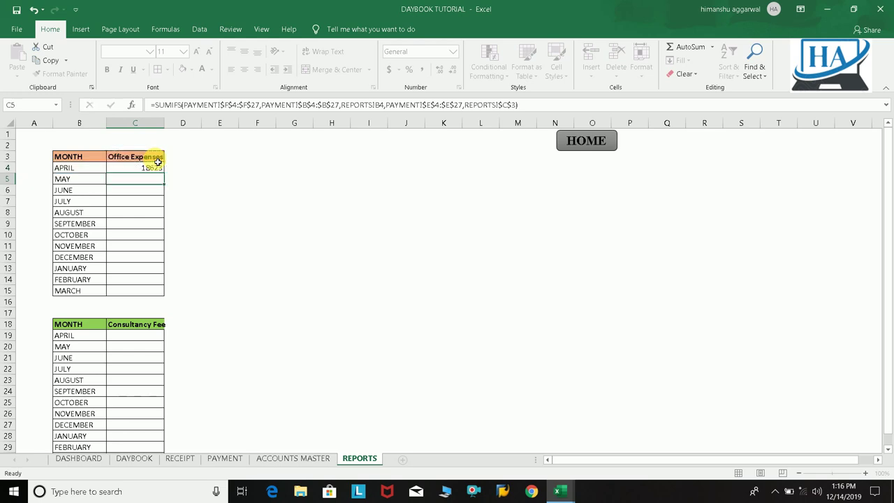
Fill the C4 formula down to C15 and switch the C3 account to Salary Expenses.
drag(152, 171, 147, 293)
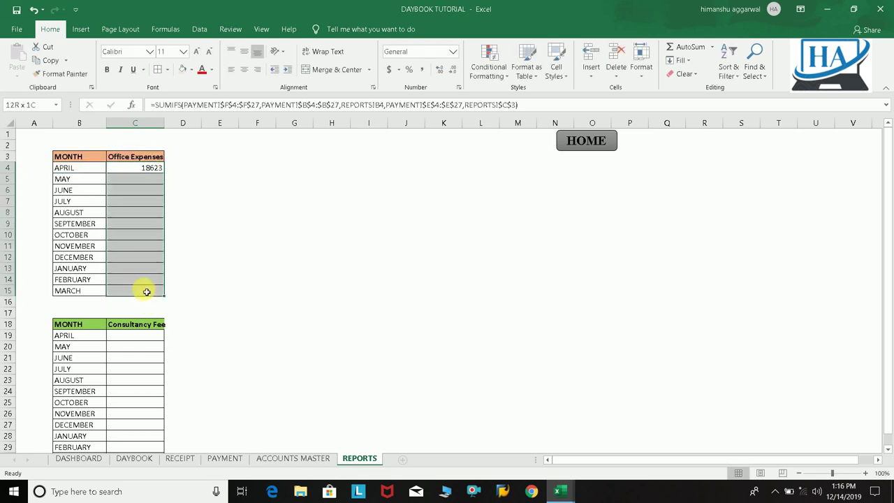
key(ctrl+d)
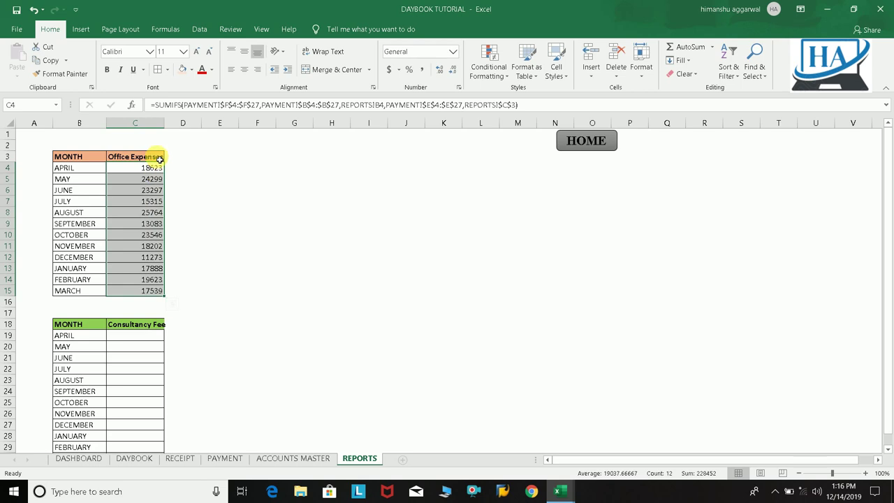
click(167, 158)
click(168, 158)
click(159, 172)
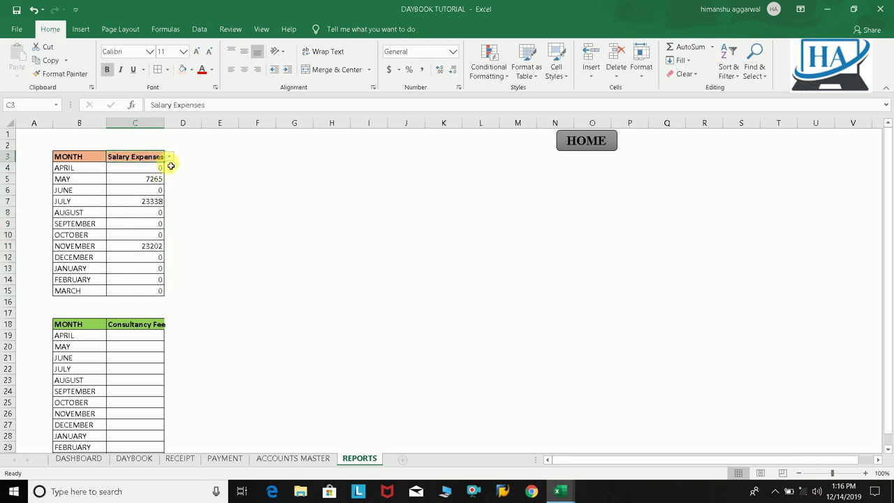
click(169, 157)
click(152, 185)
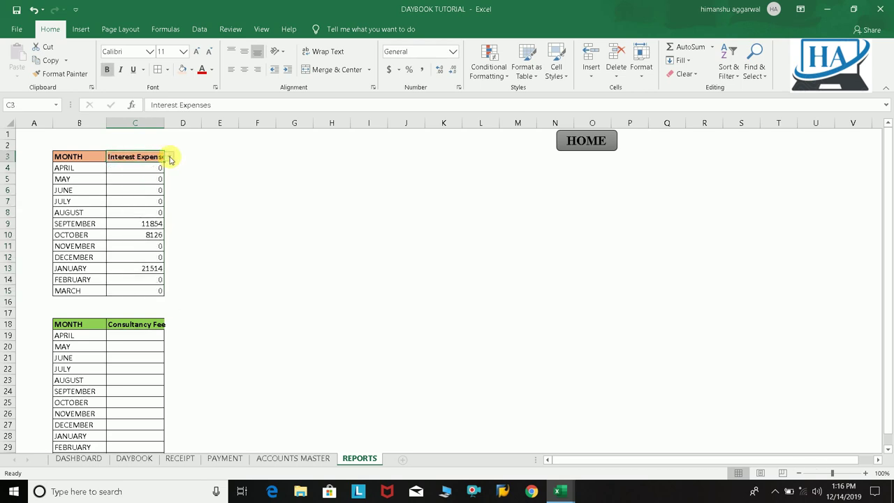
click(170, 158)
scroll(166, 190, up, 2)
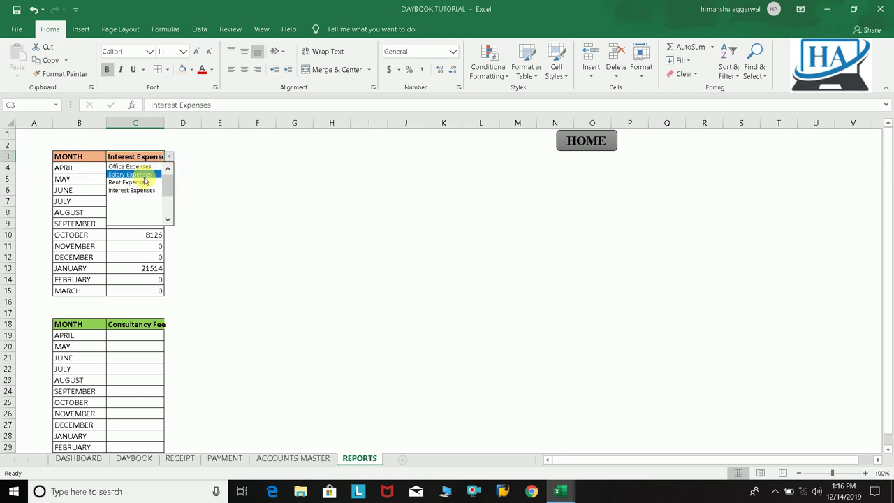
click(146, 174)
click(252, 180)
Widen column C and start a SUMIFS in C19 on RECEIPT amounts and RECEIPT months.
click(139, 338)
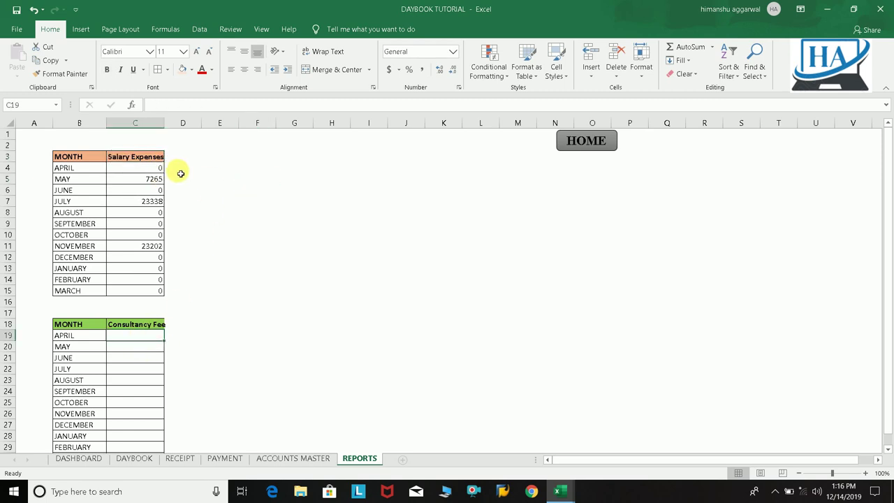
drag(165, 124, 175, 126)
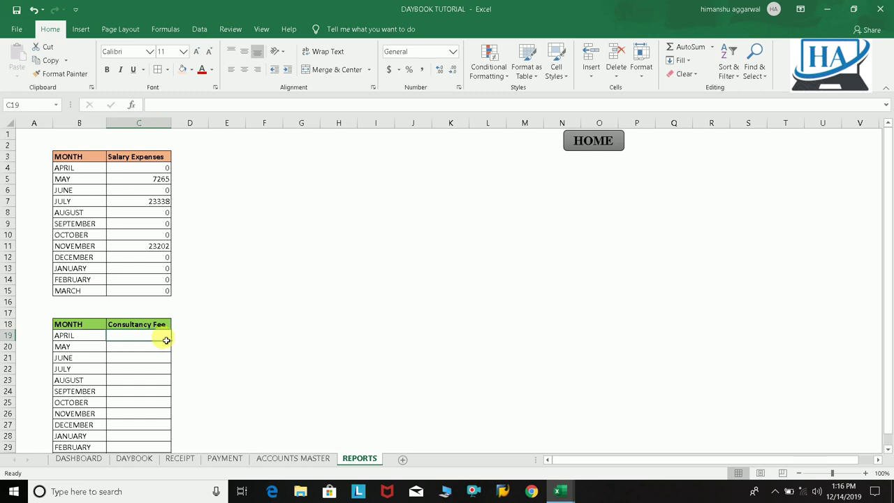
text(=SUM)
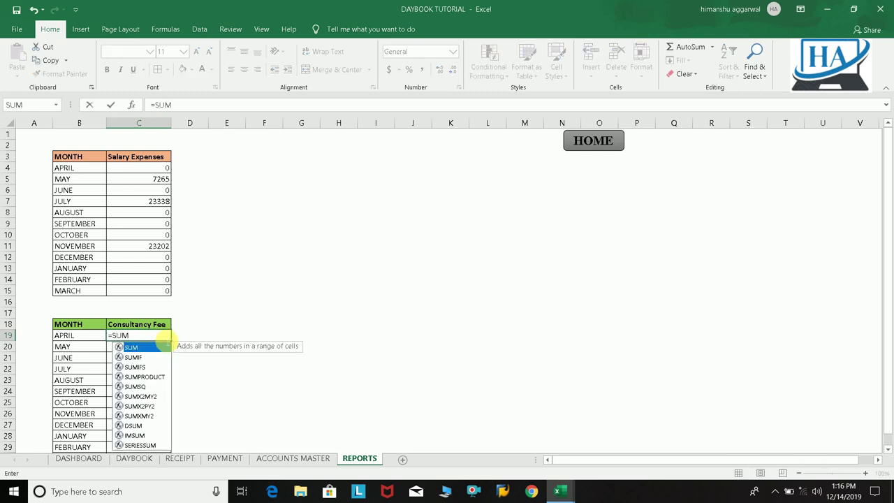
key(Down)
key(Down)
key(Tab)
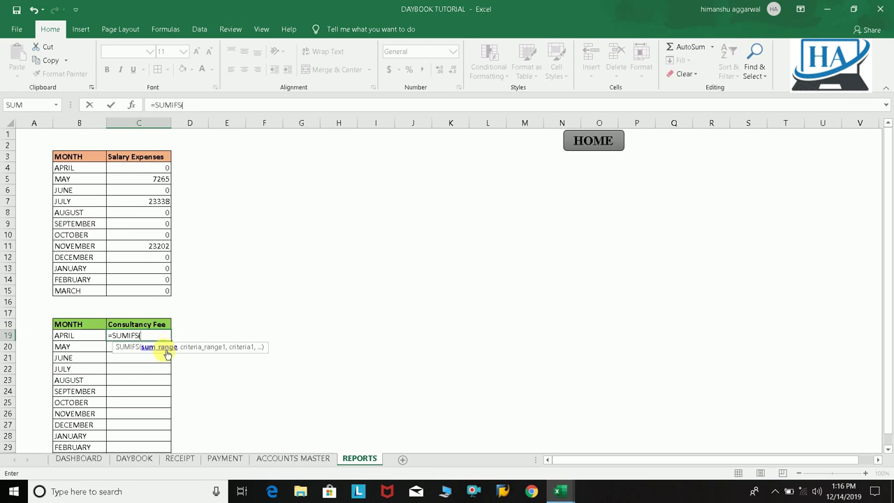
click(188, 462)
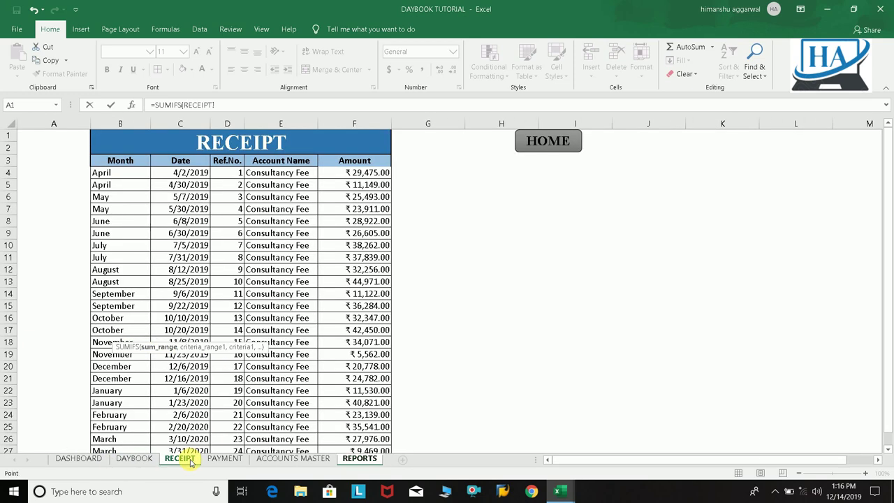
mouse_move(358, 174)
mouse_down()
mouse_move(375, 452)
mouse_move(375, 436)
mouse_up()
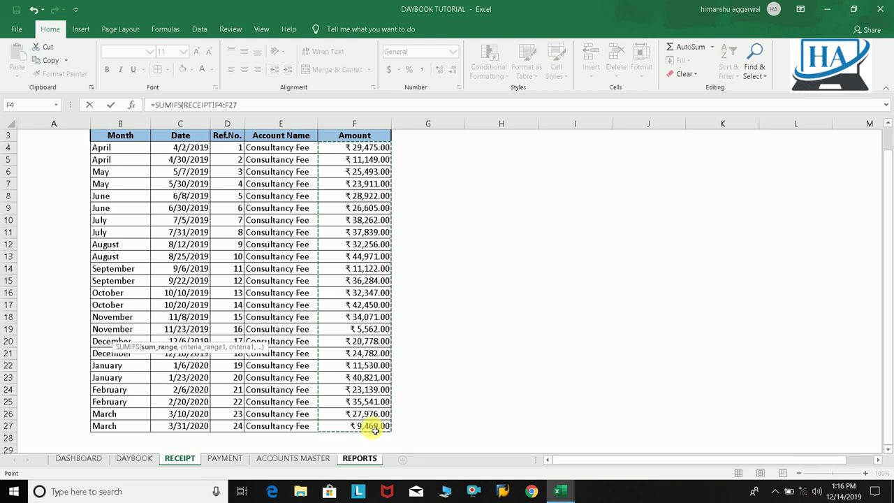
text($F$27,)
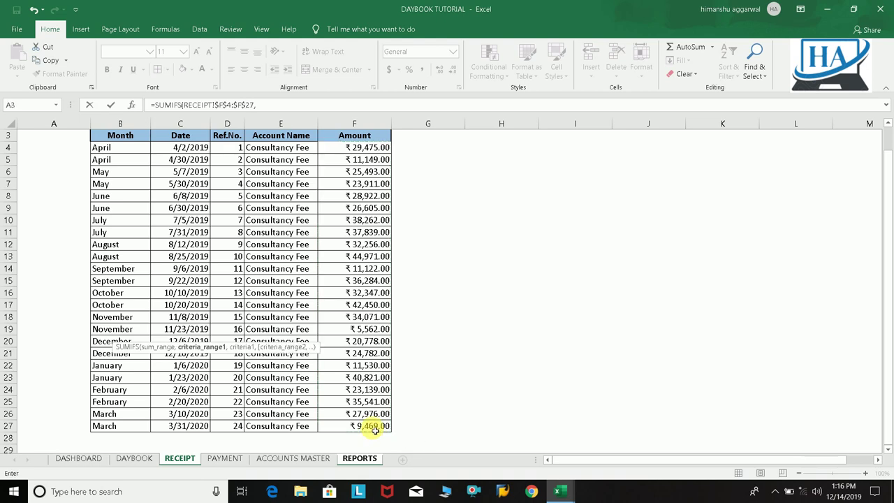
drag(134, 150, 134, 426)
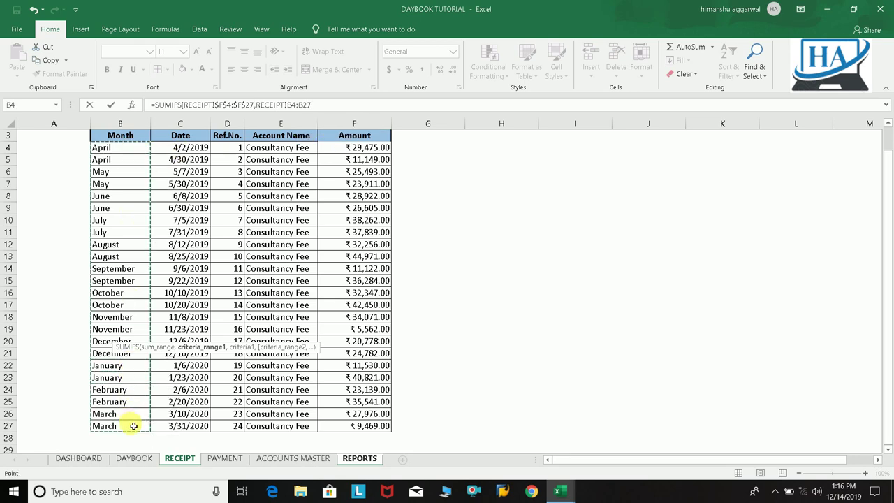
text($B$27,)
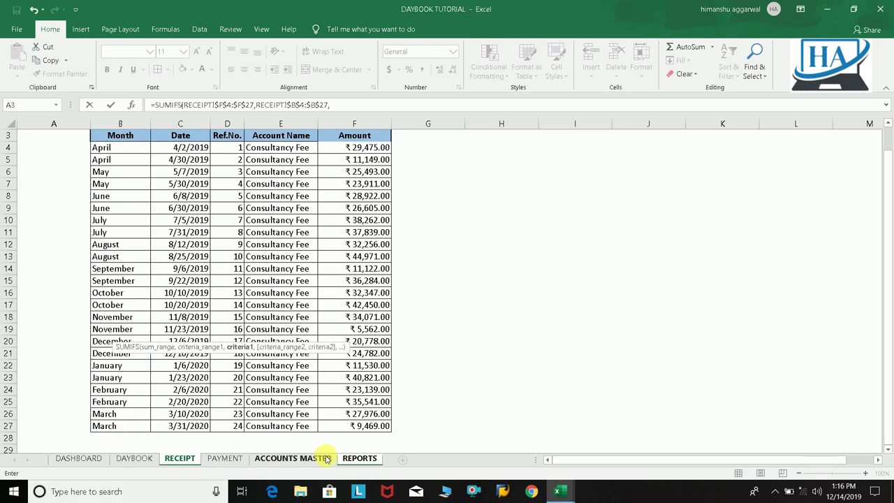
Complete the C19 criteria with B19 and RECEIPT account names, then fill down to C30.
click(349, 458)
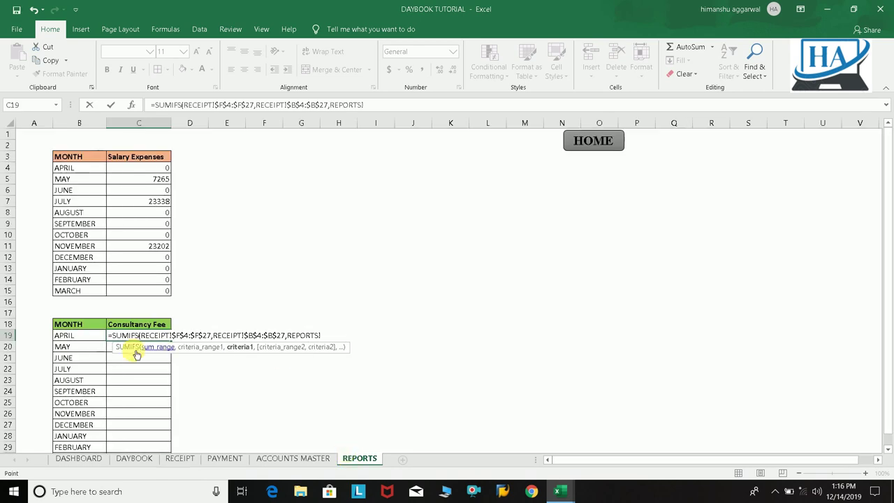
click(97, 338)
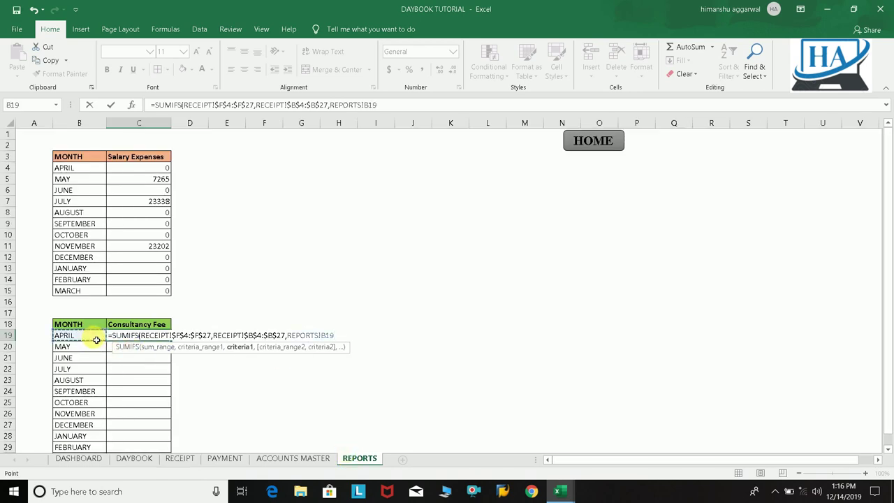
text(,)
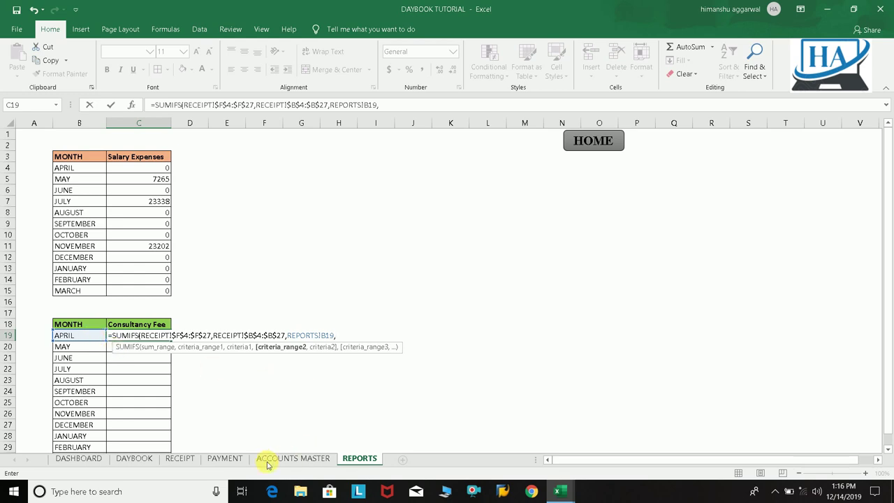
click(190, 464)
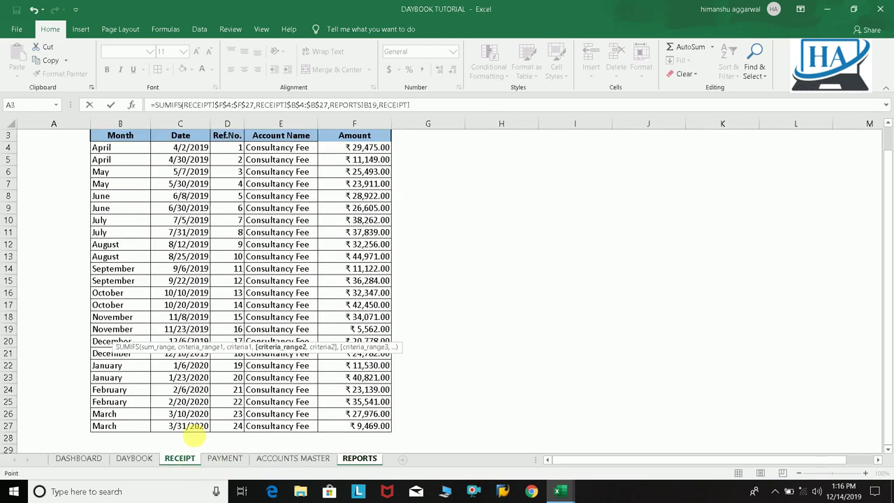
drag(281, 148, 295, 426)
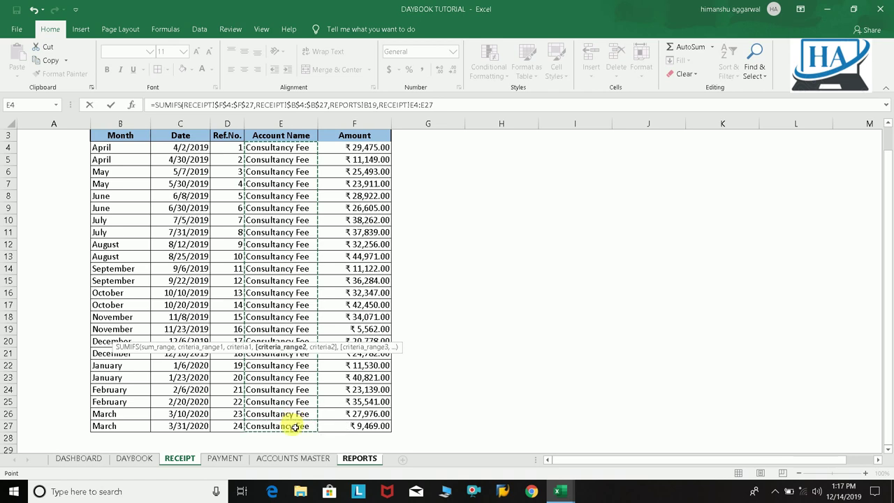
text($E$27,)
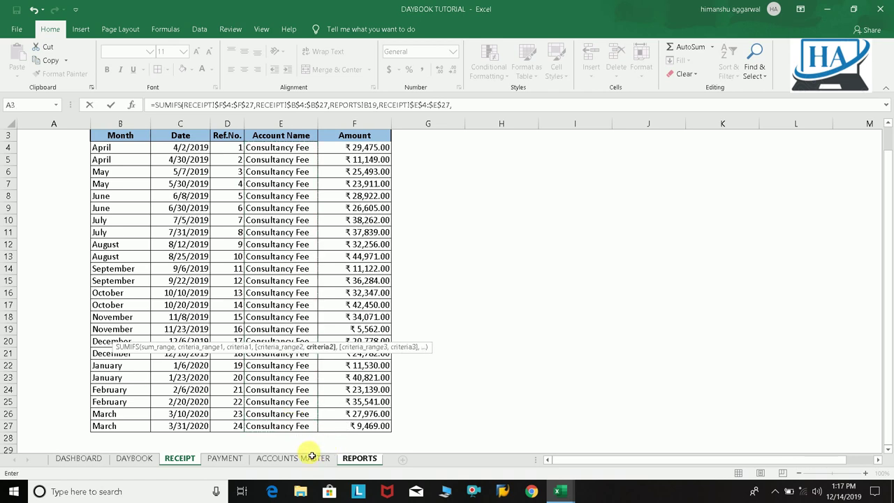
click(354, 458)
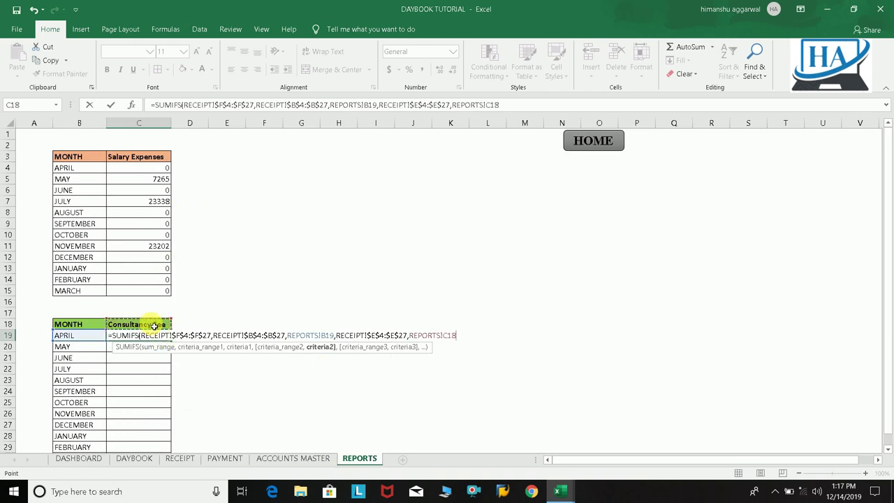
key(Return)
drag(145, 330, 148, 442)
Set C3 back to Office Expenses, showing April 18623 through March 17539, and select B3:C15.
click(226, 386)
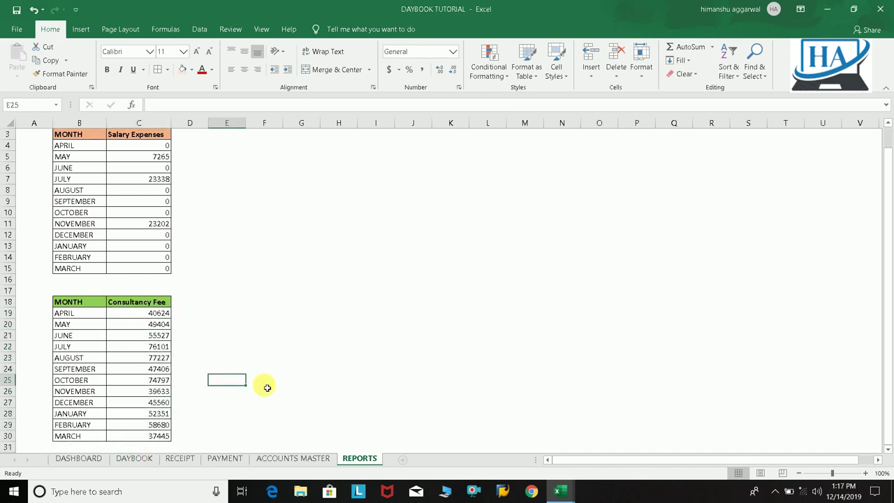
drag(891, 259, 891, 203)
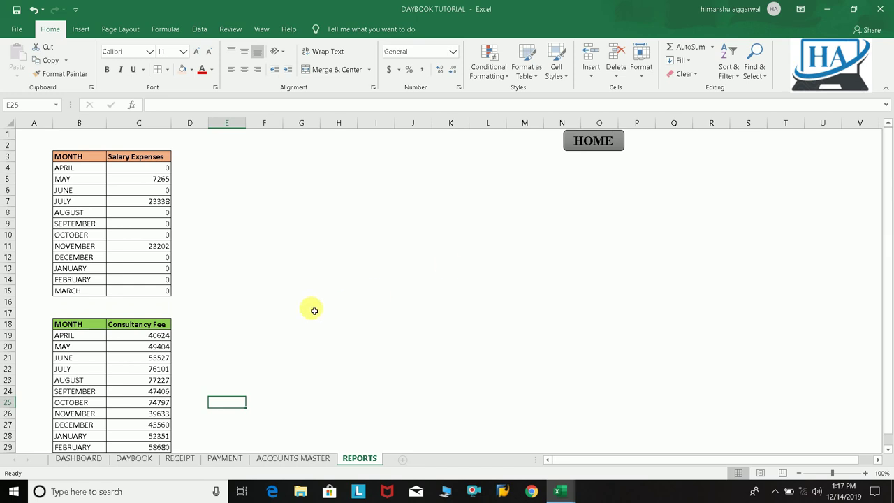
click(170, 324)
click(177, 326)
click(287, 305)
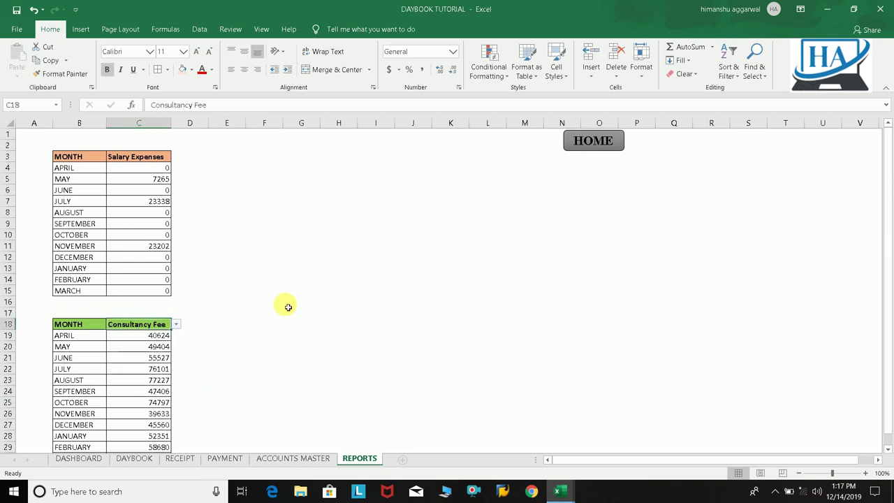
click(287, 169)
click(163, 160)
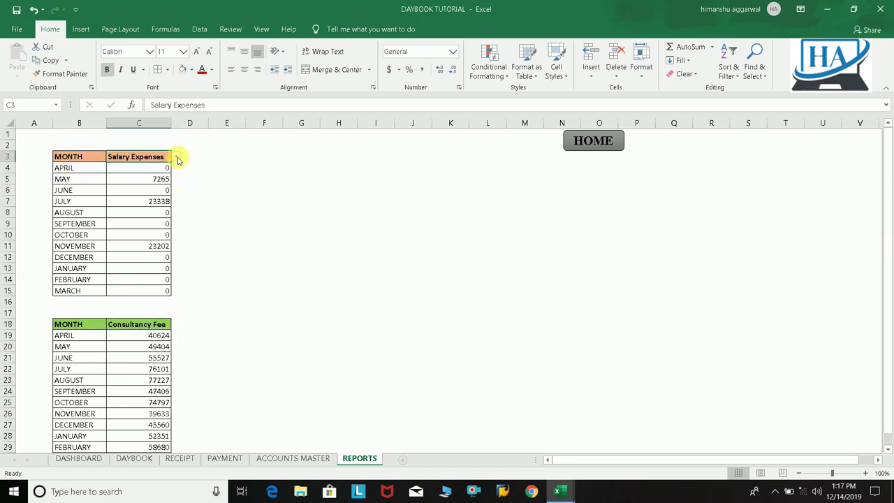
click(177, 158)
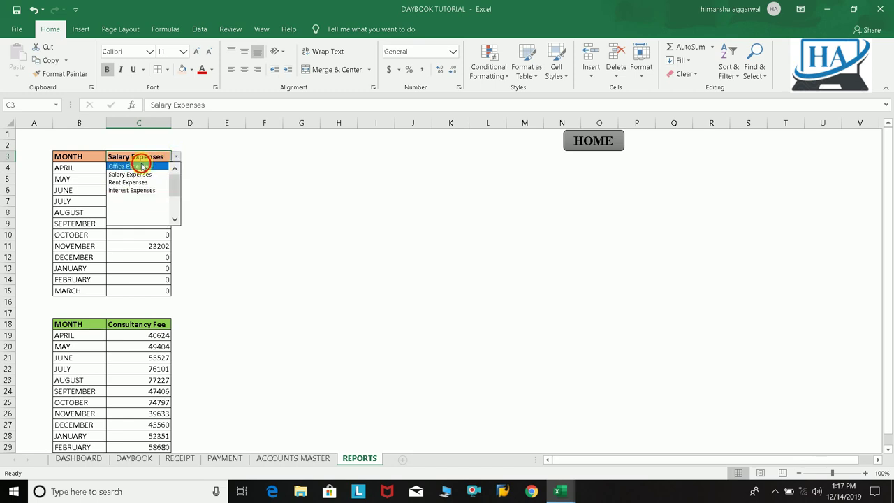
click(142, 167)
drag(83, 159, 157, 289)
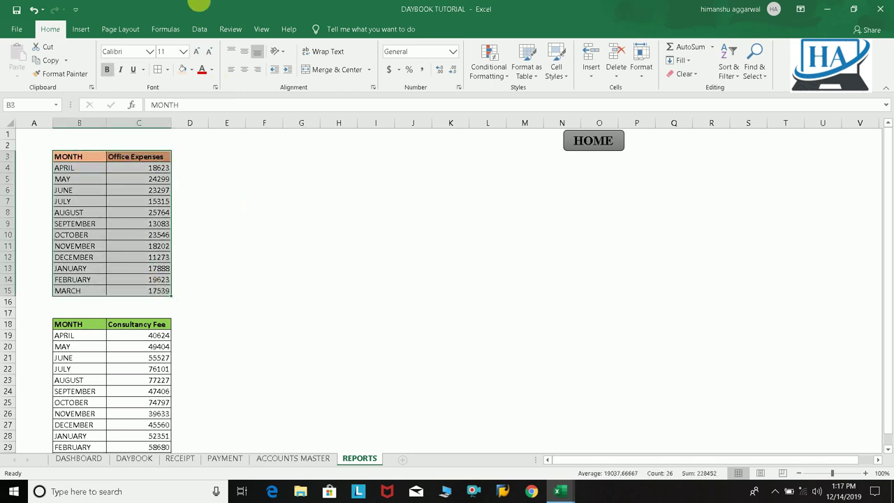
Insert a clustered column chart of the Office Expenses totals, enlarged and placed beside the table.
click(81, 28)
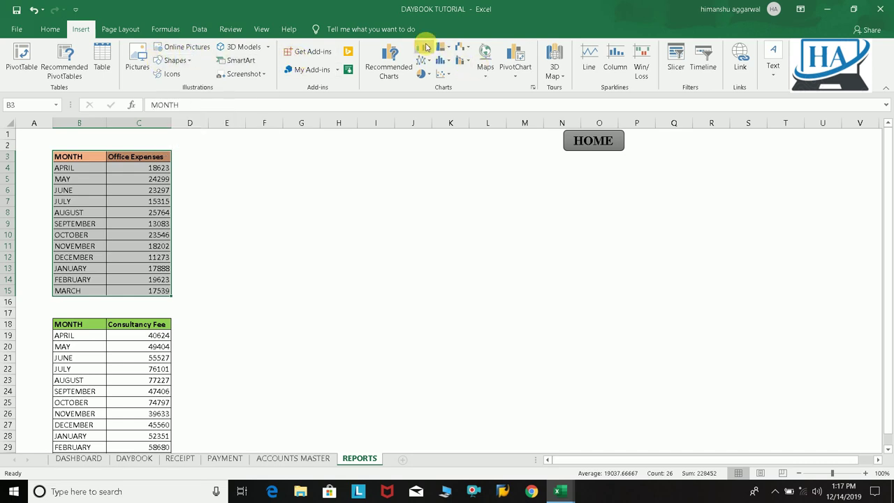
click(424, 47)
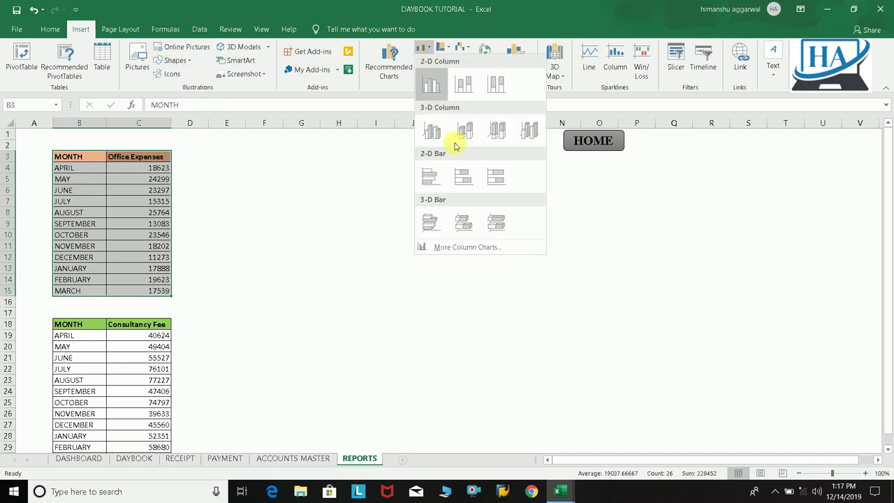
click(434, 87)
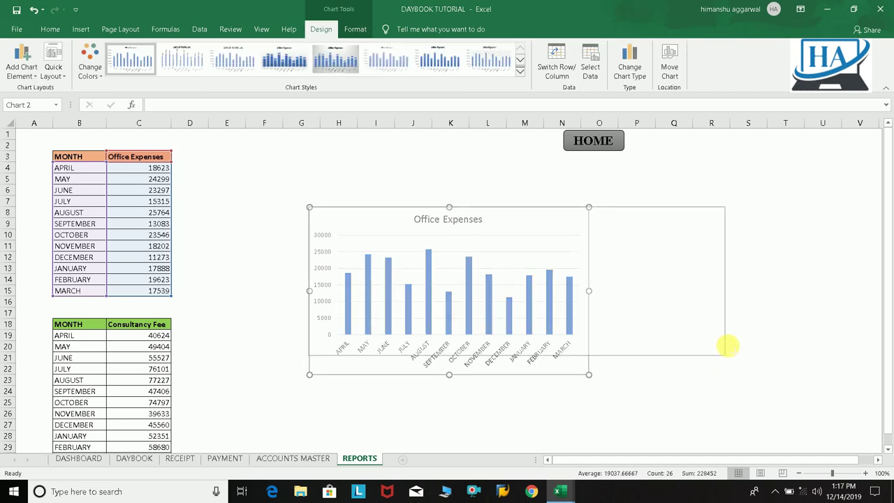
drag(589, 376, 729, 346)
drag(519, 207, 519, 184)
drag(606, 197, 595, 178)
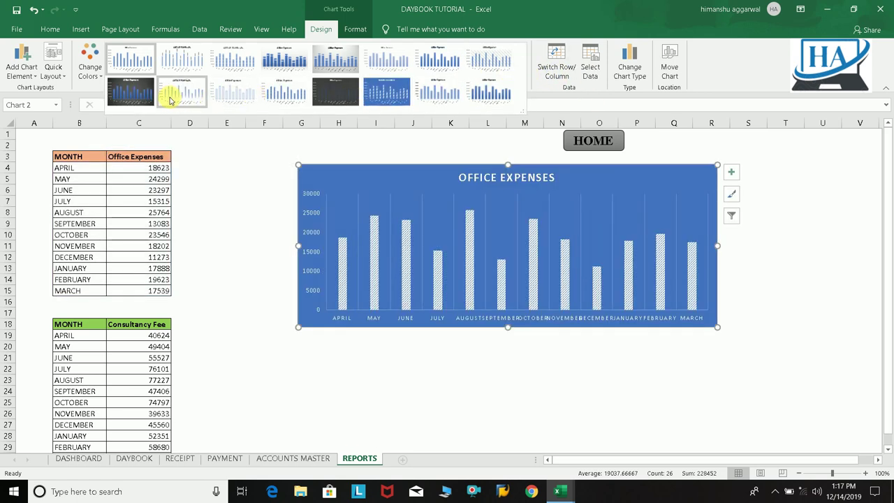
Apply the dark chart style to the Office Expenses chart.
click(136, 91)
click(138, 94)
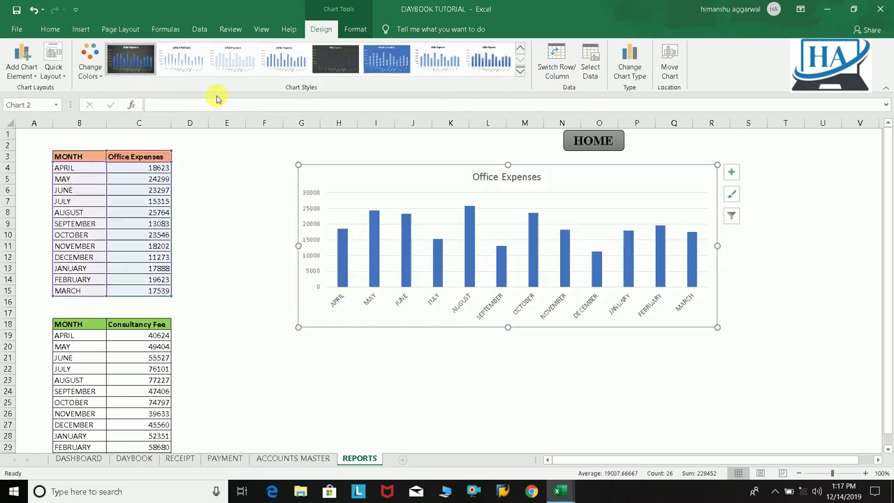
drag(605, 189, 593, 181)
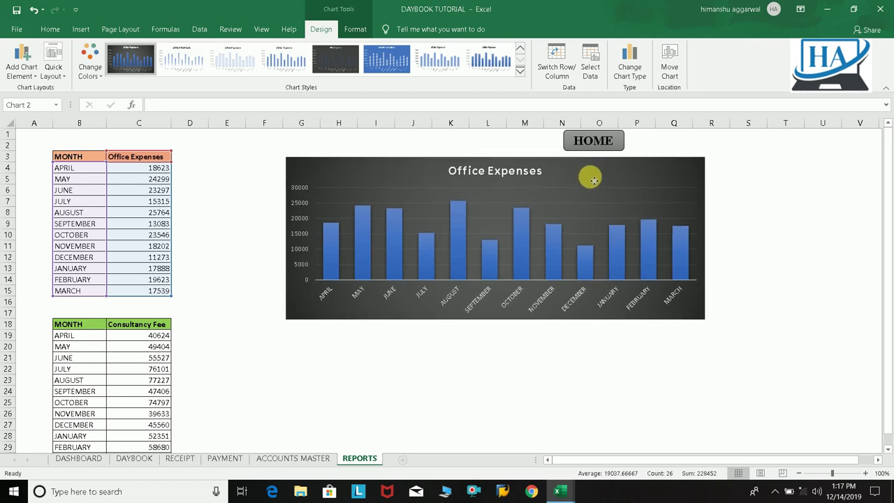
click(844, 268)
click(159, 158)
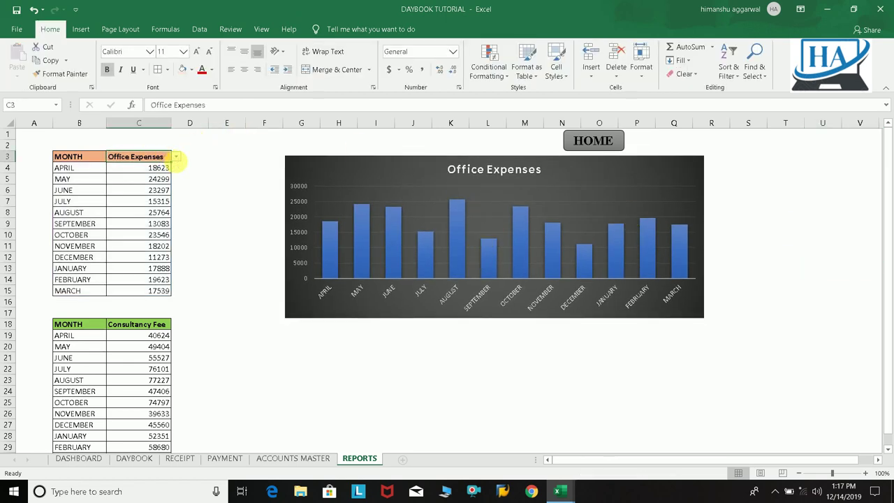
click(177, 157)
click(139, 173)
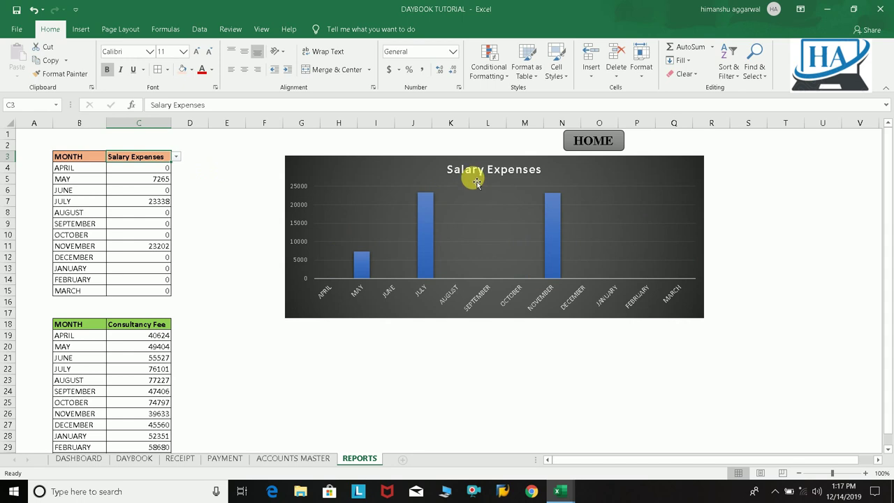
click(177, 158)
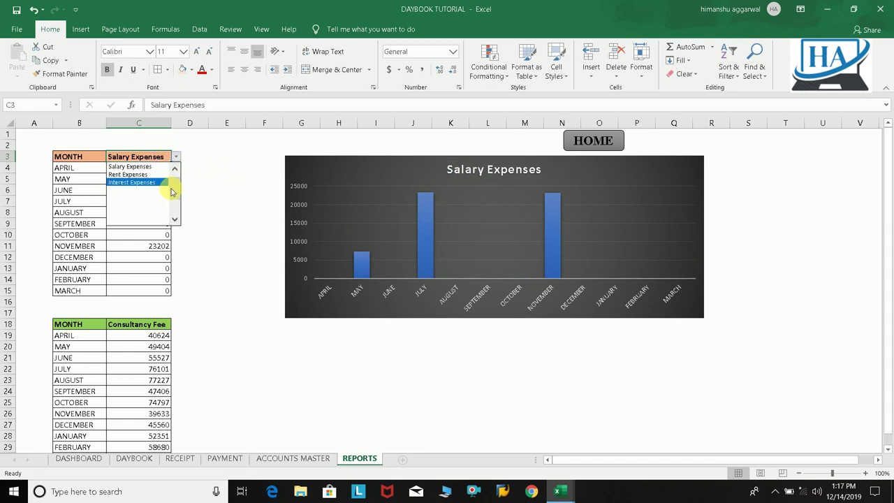
click(151, 168)
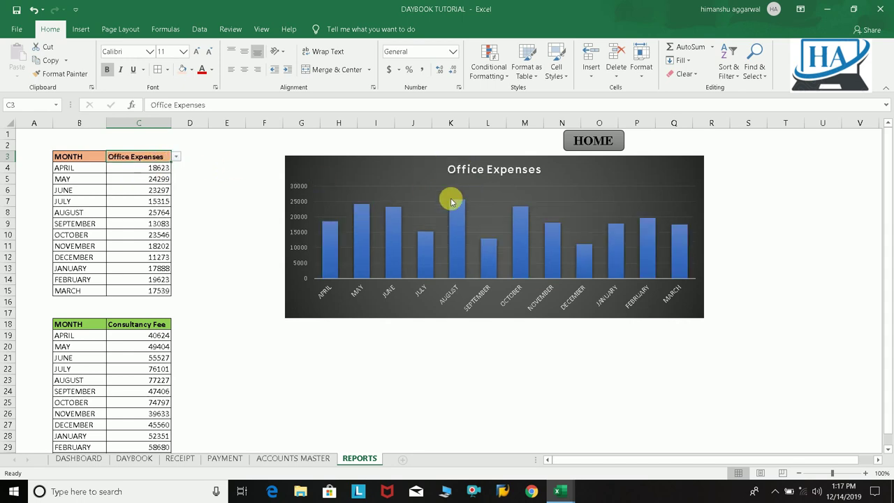
click(492, 195)
Apply the light orange shape style to the Office Expenses chart area.
click(354, 30)
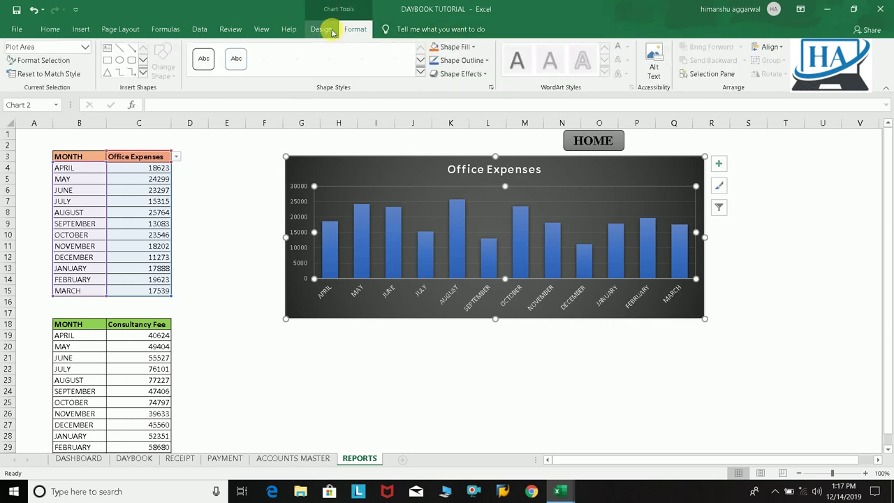
click(420, 72)
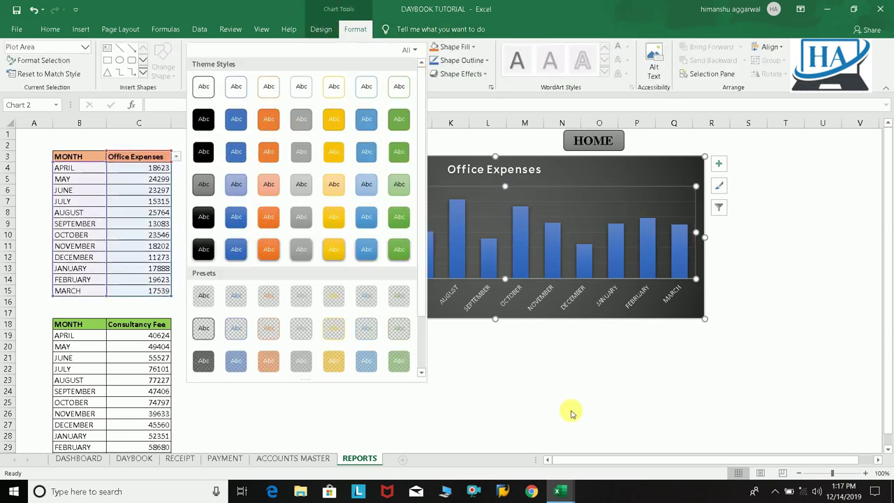
click(689, 209)
click(693, 158)
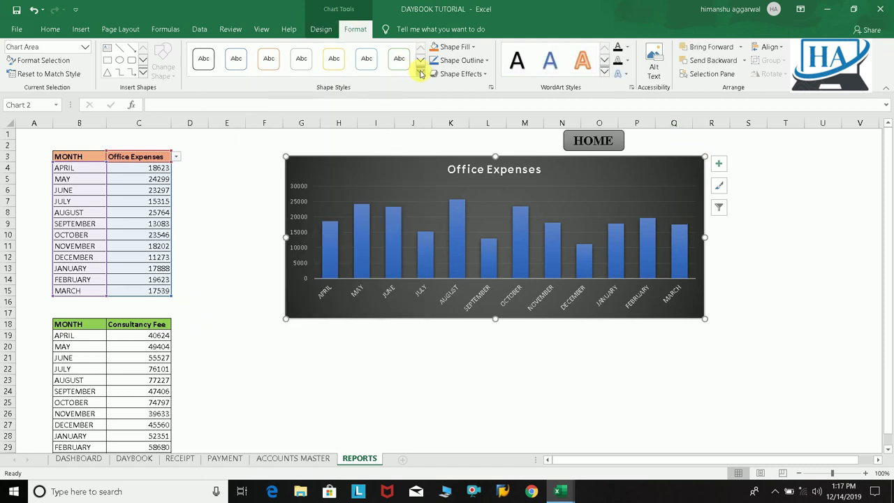
click(420, 72)
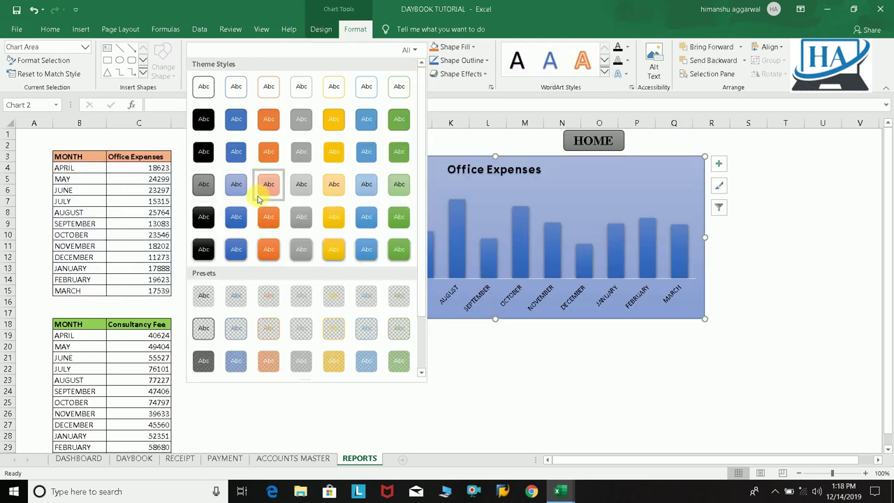
click(257, 195)
click(672, 388)
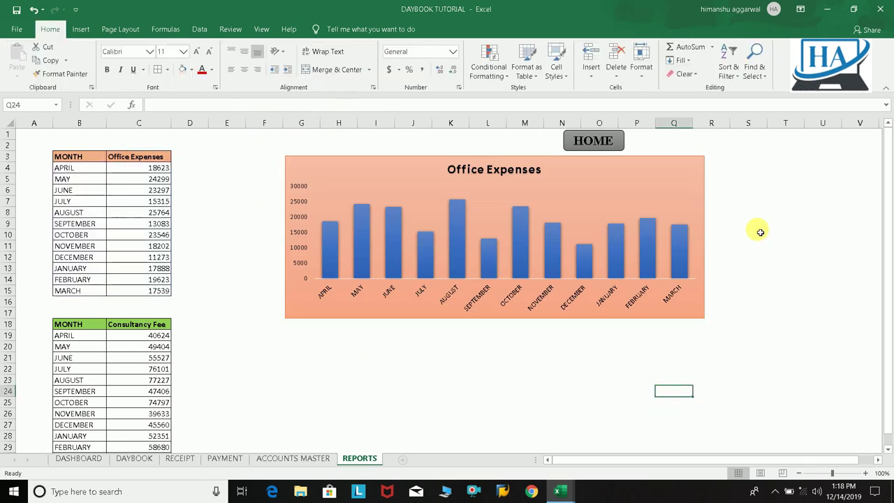
click(684, 175)
click(768, 239)
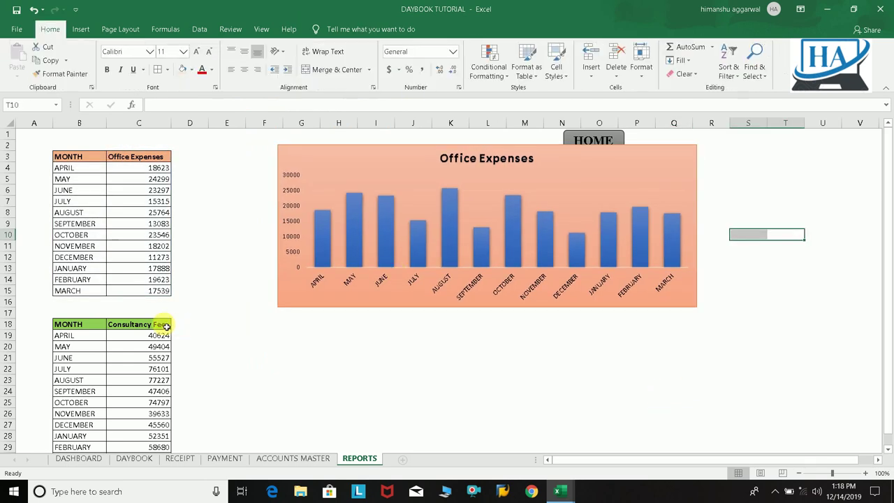
mouse_move(60, 325)
mouse_down()
mouse_move(174, 452)
mouse_move(174, 431)
mouse_up()
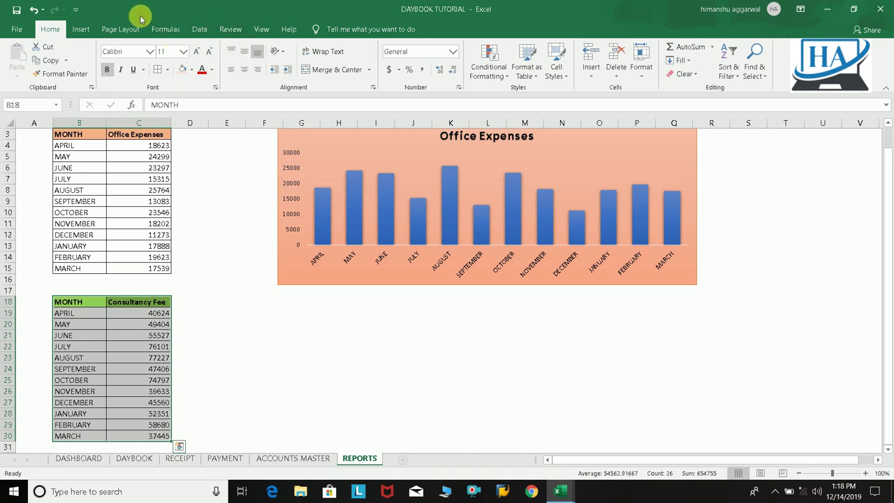
Insert a clustered column chart of Consultancy Fee totals below the first chart and widen it.
click(80, 28)
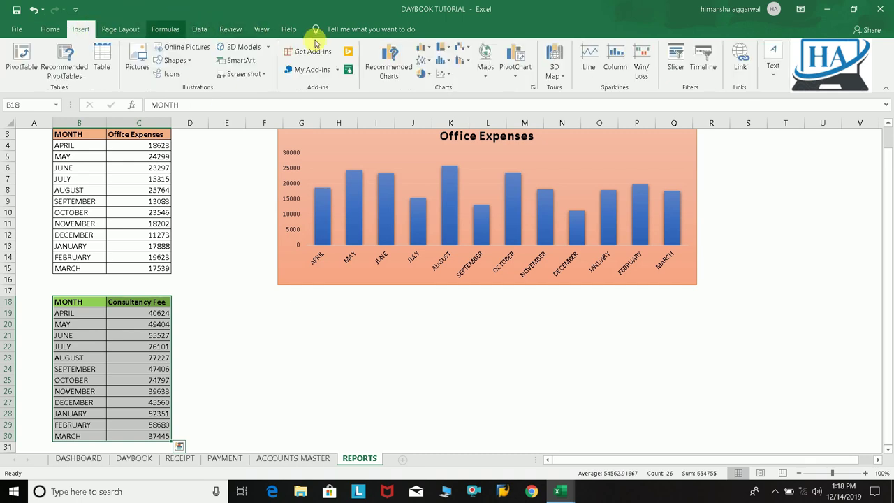
click(423, 48)
click(434, 81)
mouse_move(496, 224)
mouse_down()
mouse_move(441, 310)
mouse_move(459, 303)
mouse_up()
drag(551, 372, 696, 371)
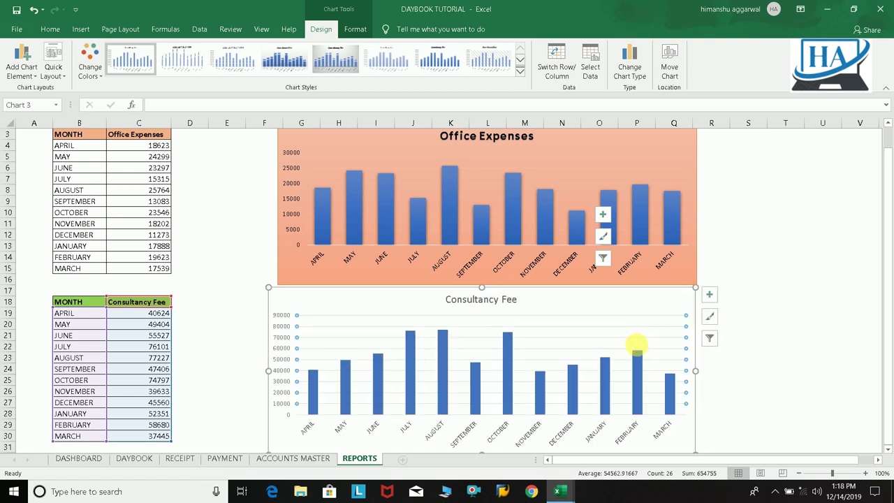
Apply the dark chart style to the Consultancy Fee chart.
click(519, 74)
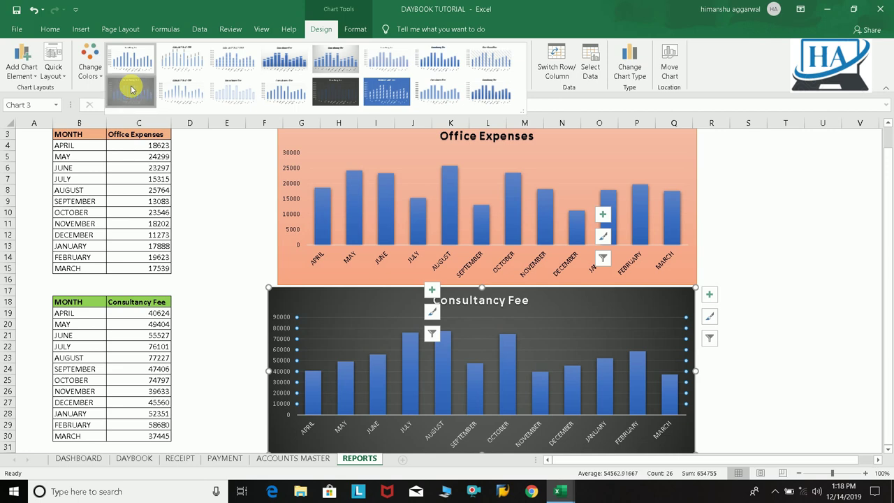
click(132, 88)
drag(605, 307, 617, 314)
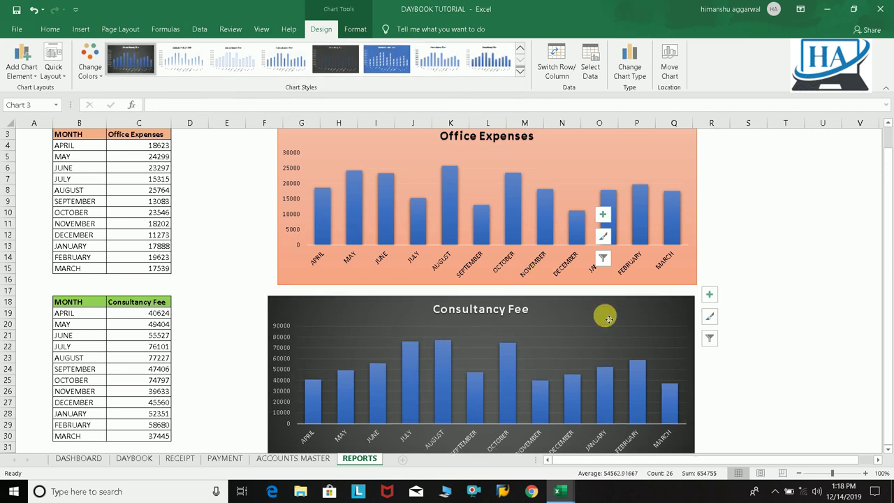
click(836, 248)
key(Up)
key(Up)
key(Up)
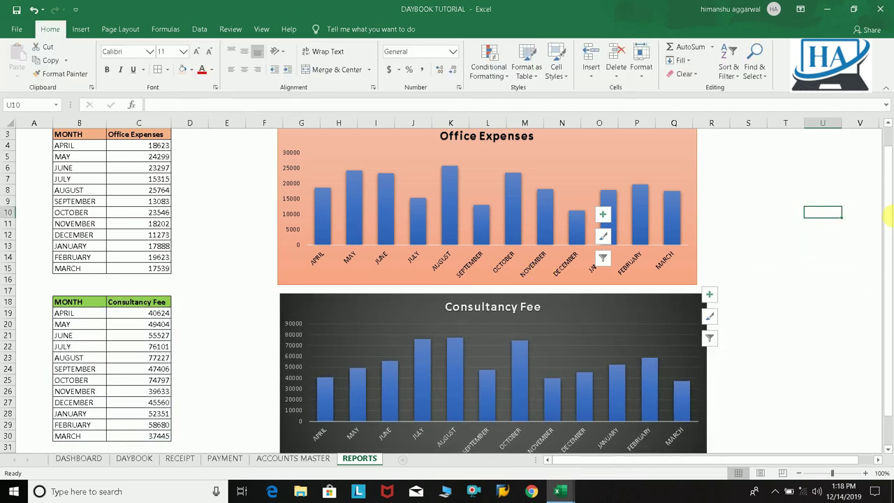
scroll(684, 169, up, 1)
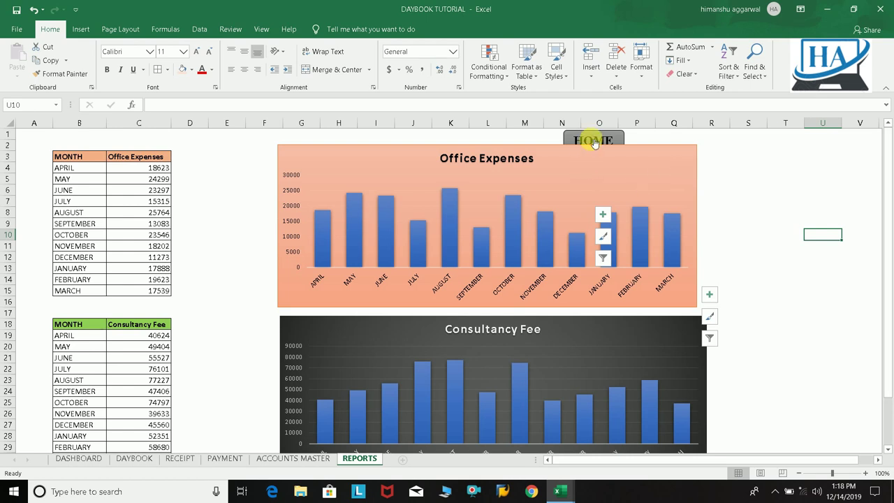
Use the REPORTS HOME button to return to DASHBOARD, then select and deselect the laptop picture.
click(593, 142)
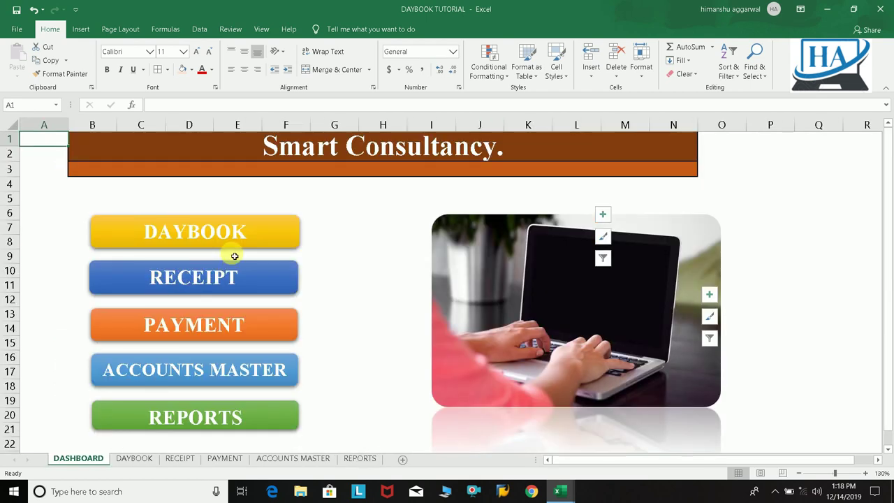
click(828, 329)
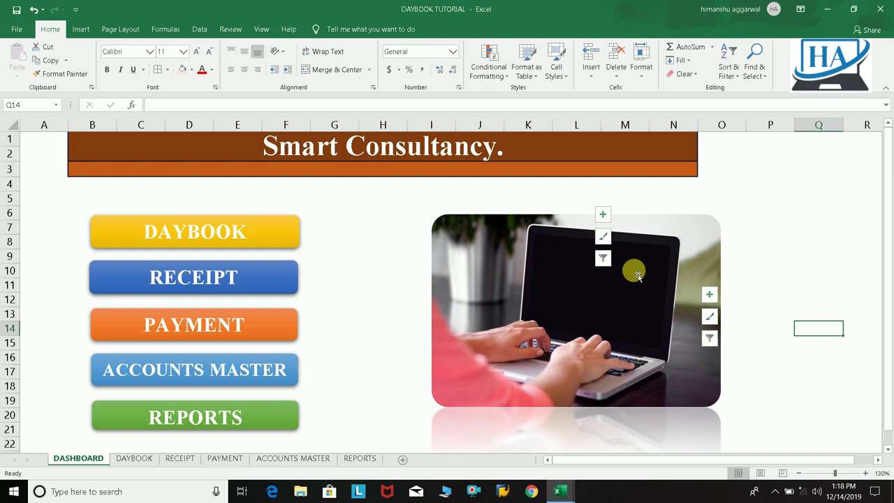
click(637, 275)
click(796, 228)
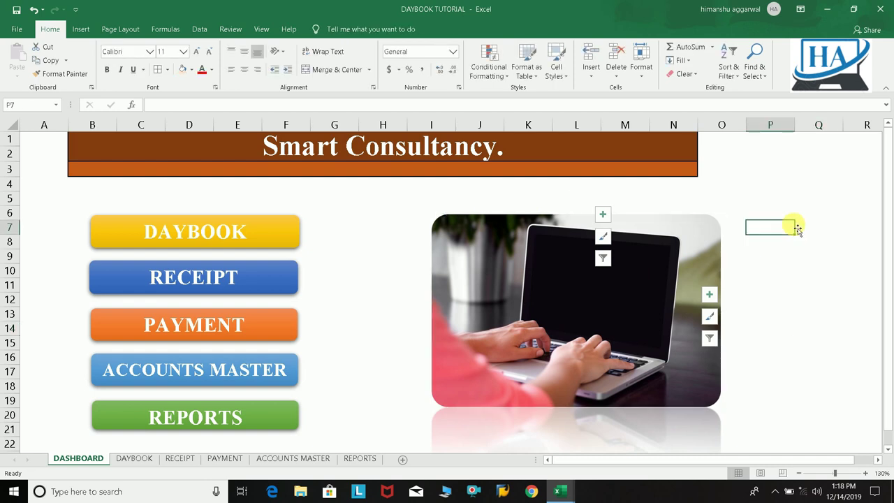